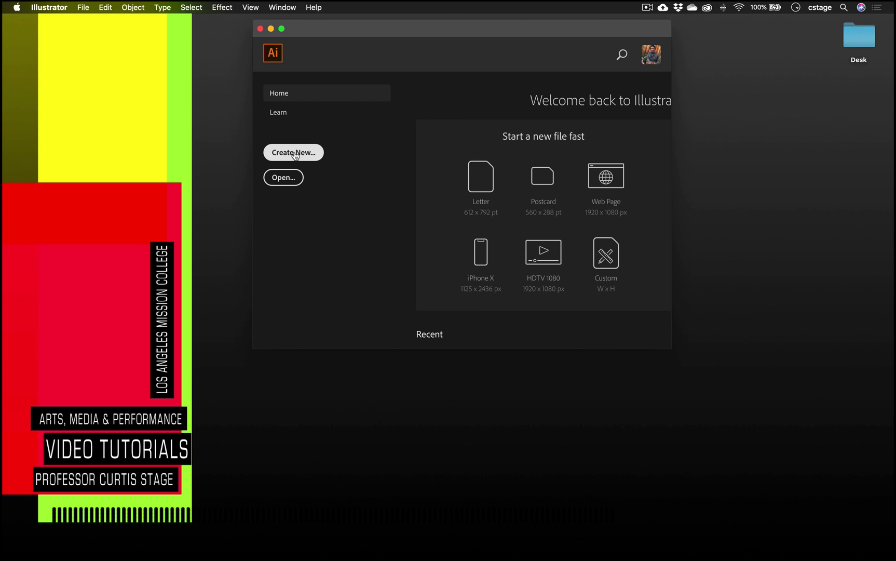
Step: Start a new document and set its measurement units to inches
{"action": "left_click", "coordinate": [83, 7]}
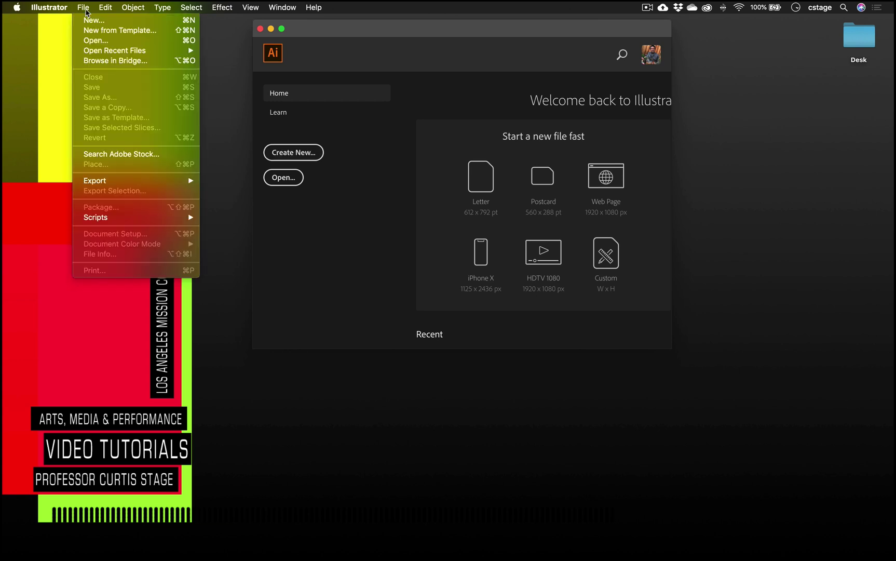
{"action": "left_click", "coordinate": [366, 250]}
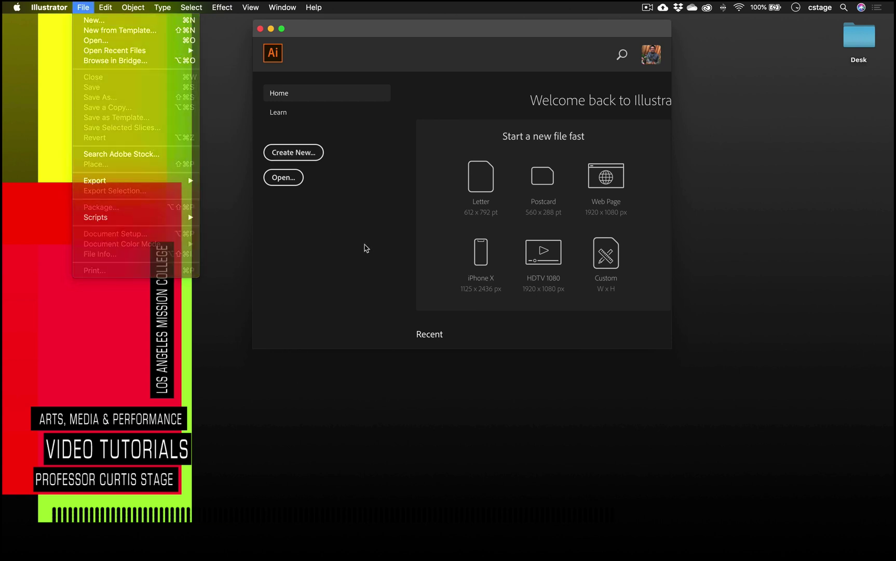
{"action": "left_click", "coordinate": [304, 156]}
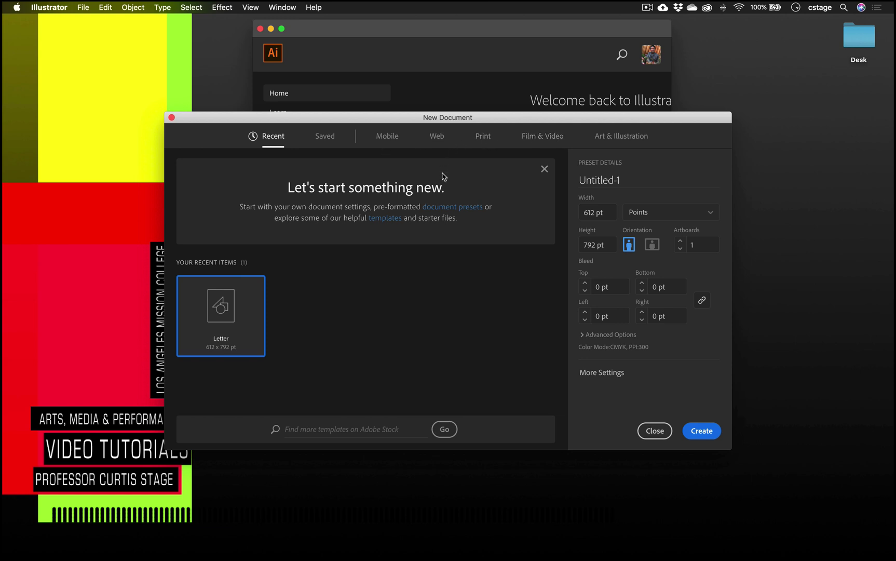
{"action": "left_click", "coordinate": [595, 212]}
{"action": "left_click", "coordinate": [661, 214]}
{"action": "left_click", "coordinate": [649, 267]}
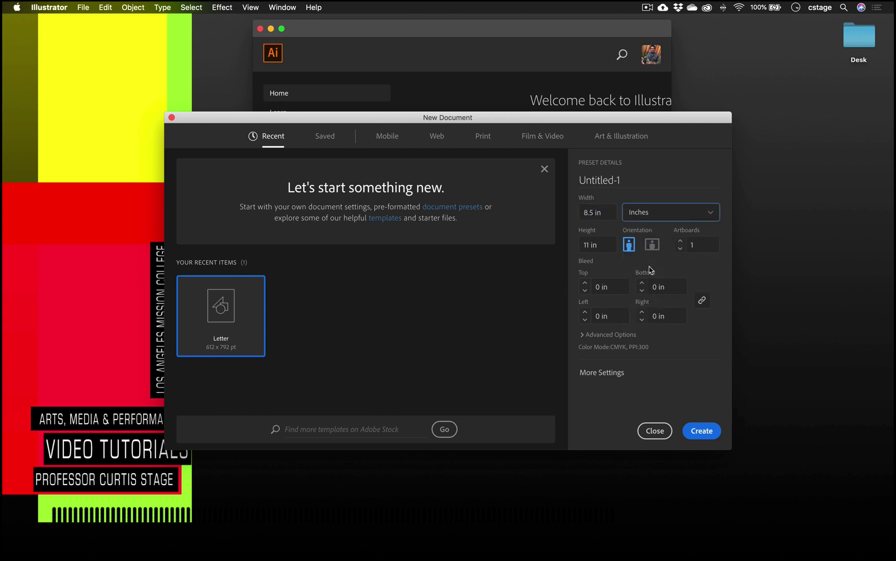
Step: Set the page size to 5 in by 5 in with two artboards and create the document
{"action": "left_click", "coordinate": [587, 212]}
{"action": "double_click", "coordinate": [586, 212]}
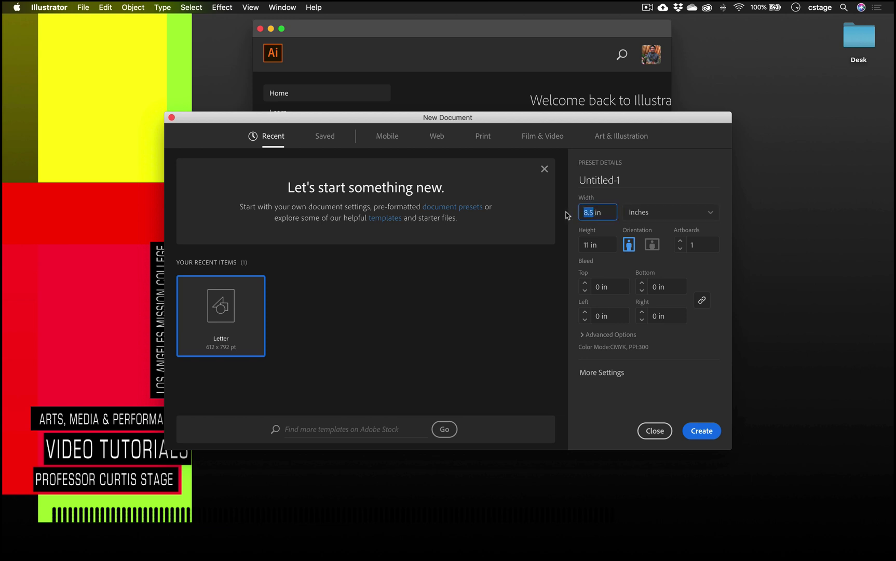
{"action": "type", "text": "5"}
{"action": "double_click", "coordinate": [584, 245]}
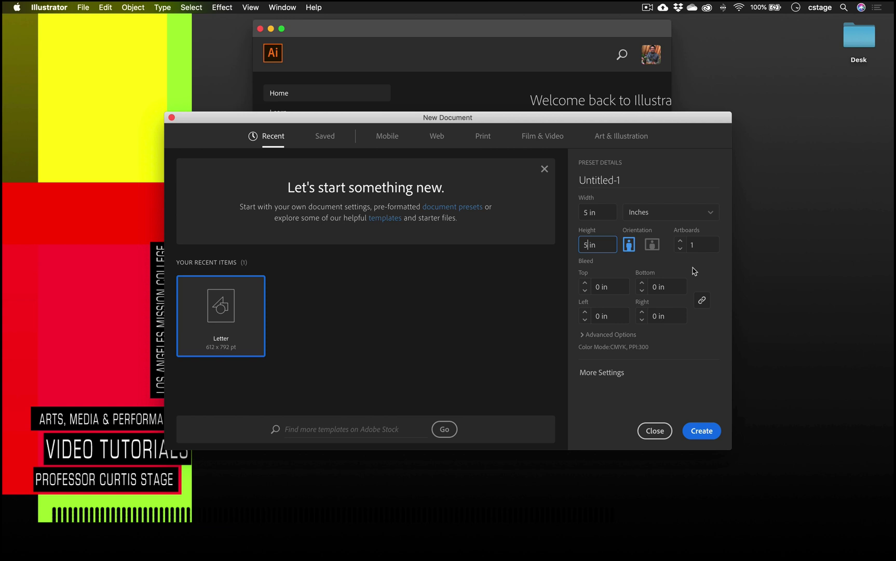
{"action": "left_click", "coordinate": [681, 240]}
{"action": "left_click", "coordinate": [701, 435]}
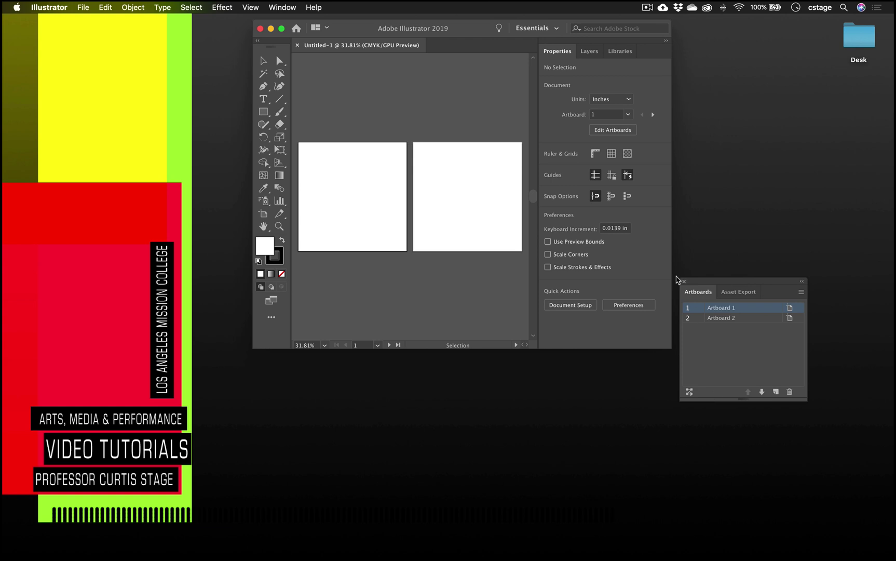
Step: Close the floating Artboards panel and enlarge the application window to give the canvas more room
{"action": "scroll", "coordinate": [388, 95], "scroll_direction": "down", "scroll_amount": 1}
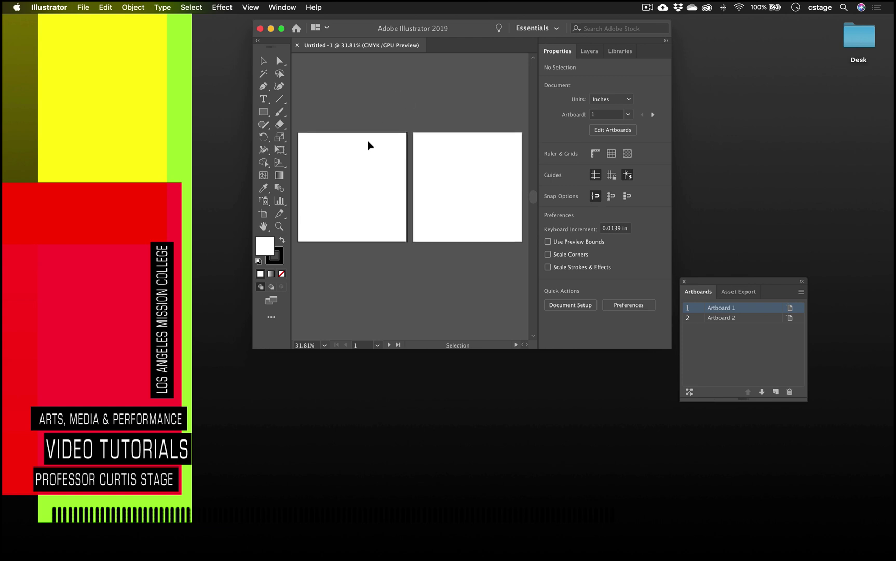
{"action": "left_click_drag", "start_coordinate": [725, 282], "coordinate": [726, 68]}
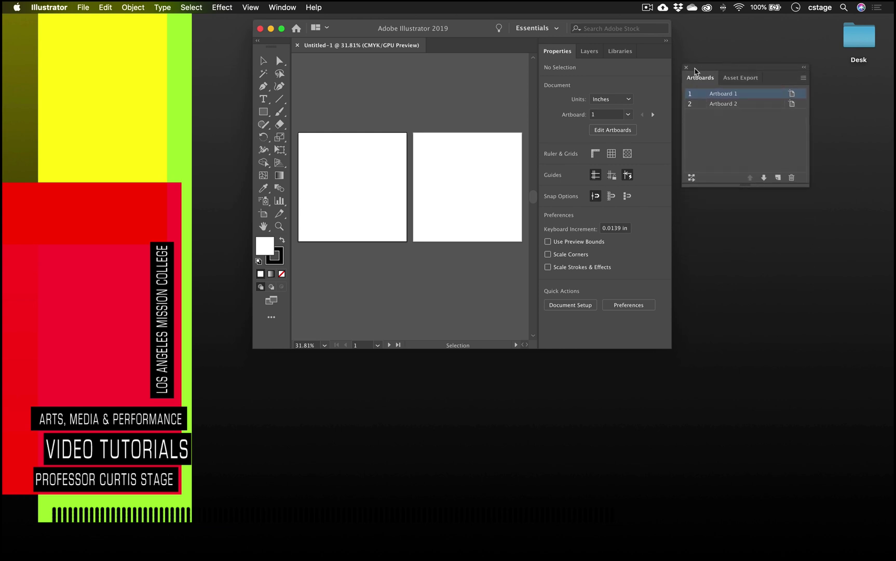
{"action": "left_click", "coordinate": [686, 67]}
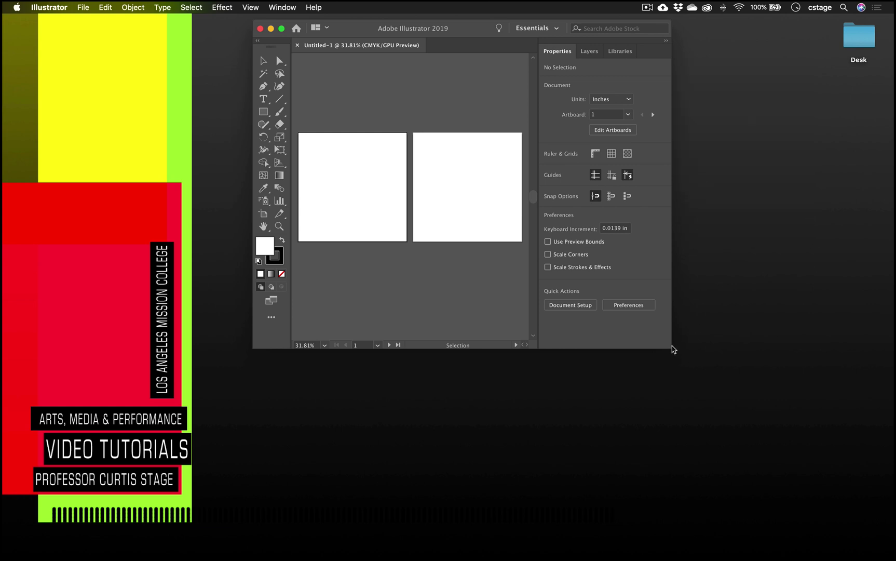
{"action": "left_click_drag", "start_coordinate": [670, 347], "coordinate": [854, 481]}
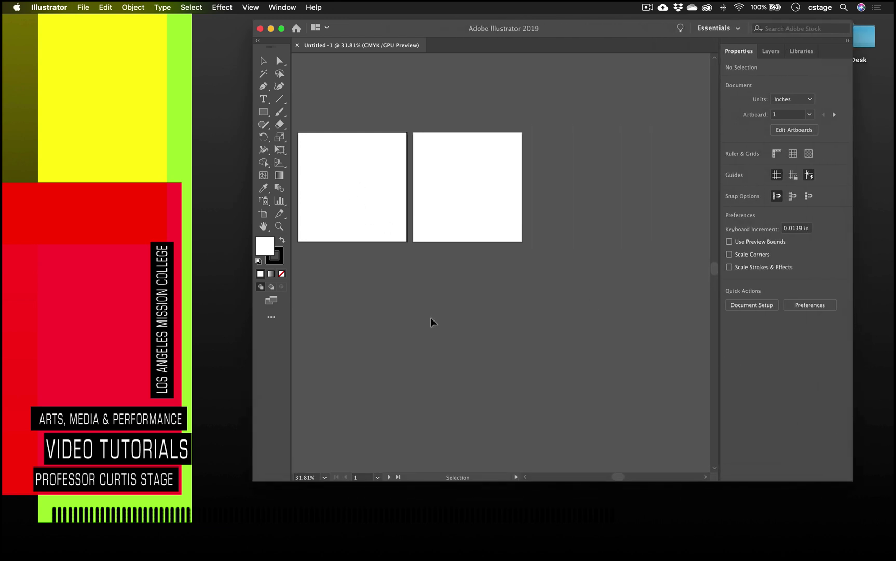
Step: Show the grid on the artboards
{"action": "key", "text": "super+equal"}
{"action": "key", "text": "super+equal"}
{"action": "key", "text": "super+equal"}
{"action": "key", "text": "super+equal"}
{"action": "key", "text": "super+equal"}
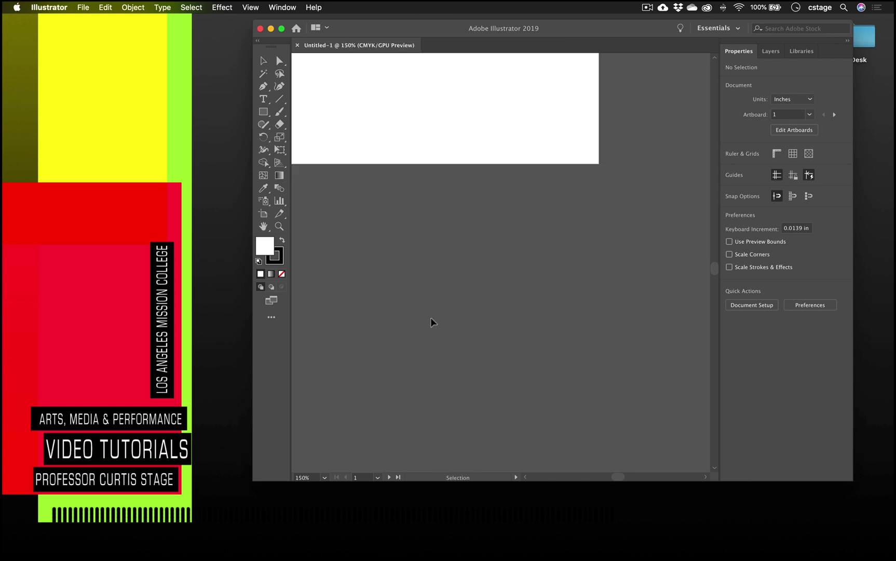
{"action": "left_click_drag", "start_coordinate": [418, 224], "coordinate": [441, 263]}
{"action": "key", "text": "super+minus"}
{"action": "key", "text": "super+minus"}
{"action": "key", "text": "space"}
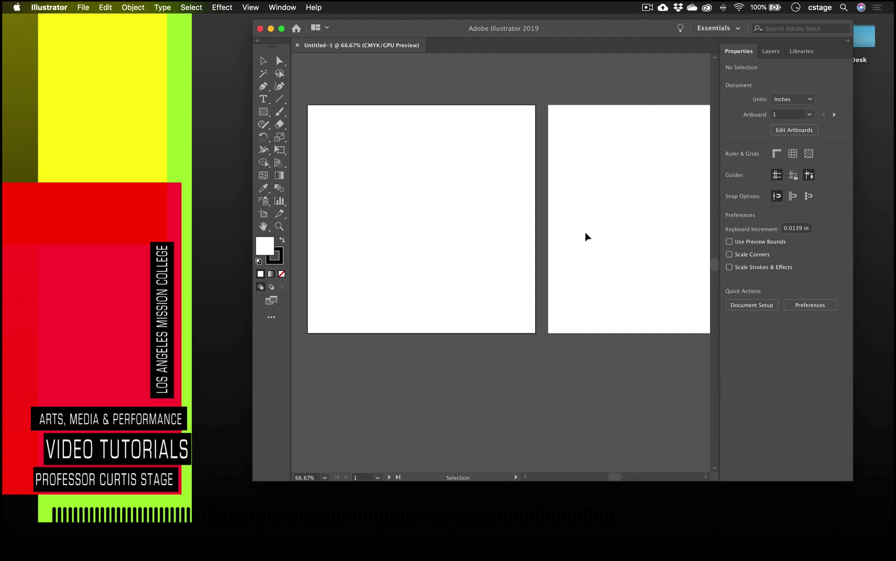
{"action": "left_click", "coordinate": [254, 8]}
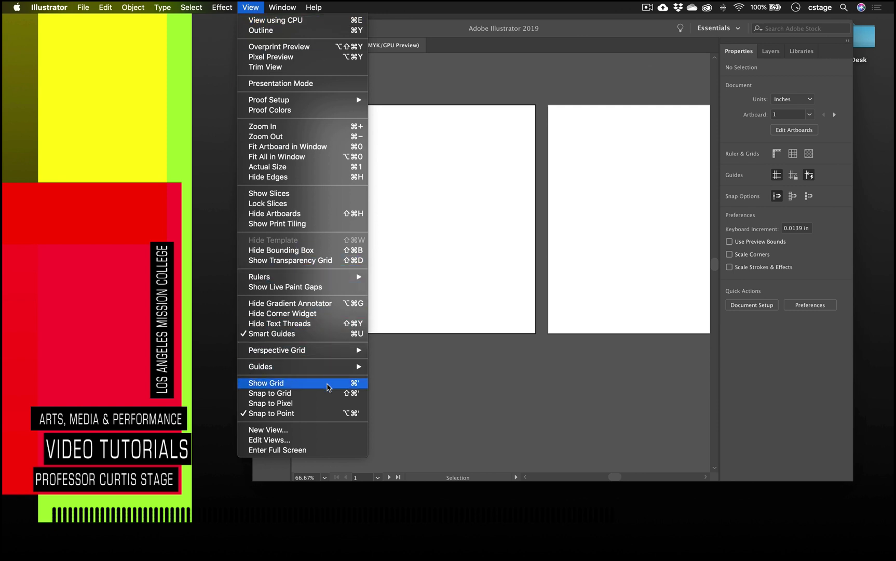
{"action": "left_click", "coordinate": [328, 387]}
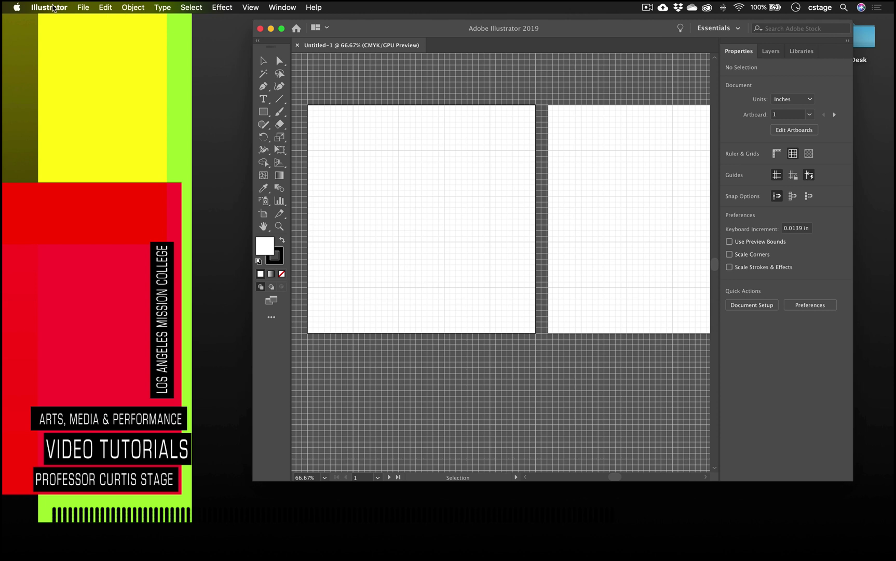
Step: In the Guides & Grid preferences, set the grid color to a custom red and keep its style as Lines
{"action": "left_click", "coordinate": [52, 7]}
{"action": "mouse_move", "coordinate": [56, 36]}
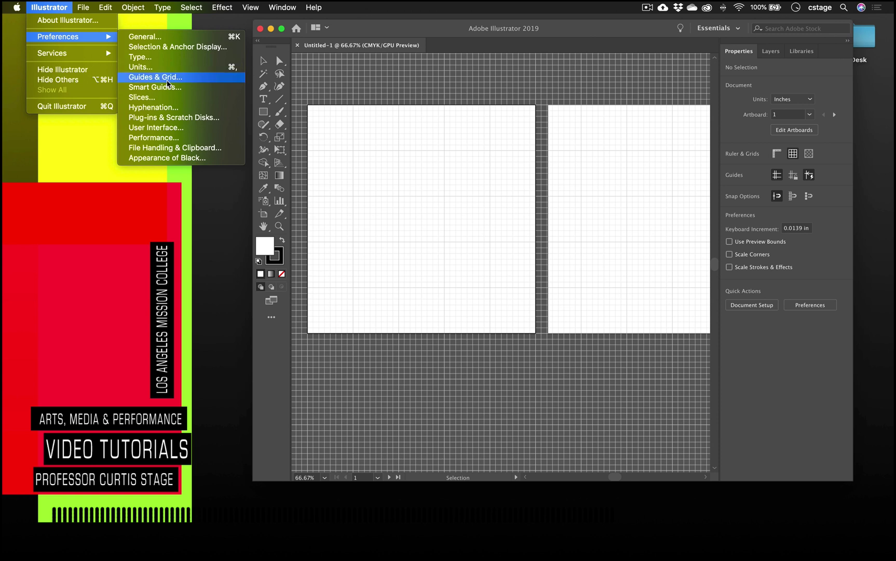
{"action": "left_click", "coordinate": [167, 83]}
{"action": "left_click_drag", "start_coordinate": [478, 90], "coordinate": [653, 89]}
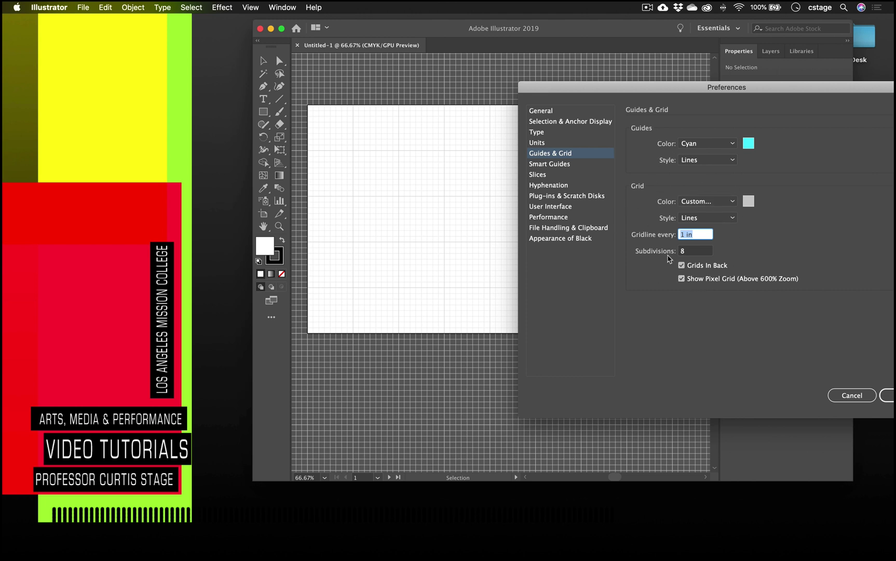
{"action": "left_click", "coordinate": [748, 201]}
{"action": "left_click_drag", "start_coordinate": [639, 207], "coordinate": [664, 207]}
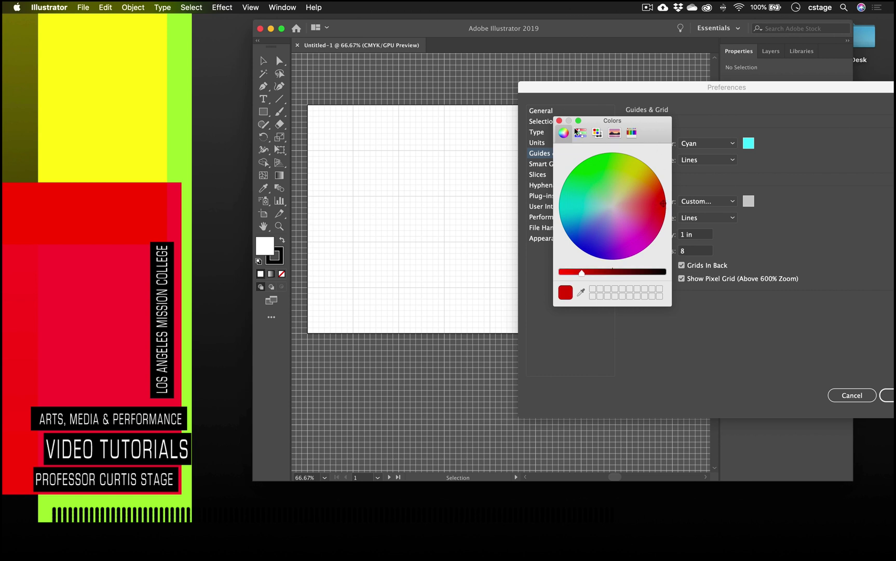
{"action": "left_click", "coordinate": [559, 121]}
{"action": "left_click", "coordinate": [721, 222]}
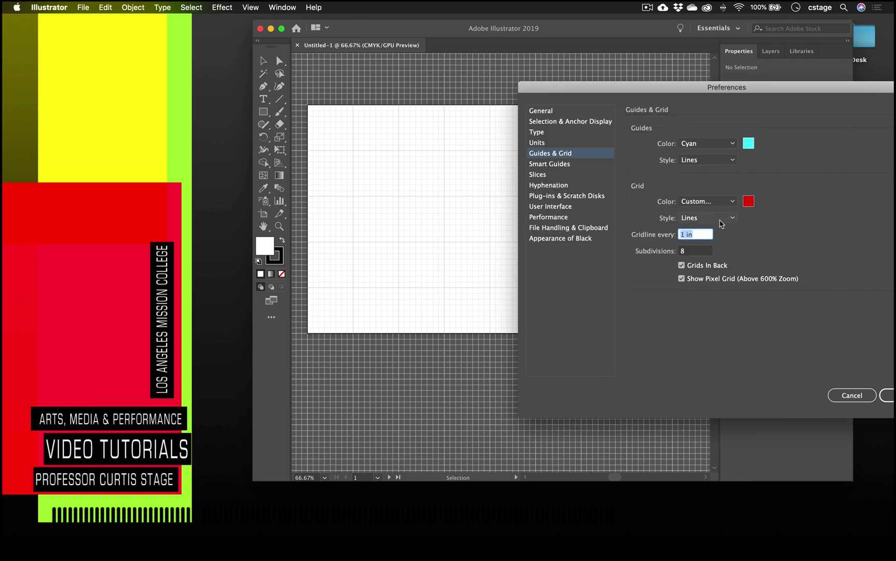
{"action": "left_click", "coordinate": [714, 229]}
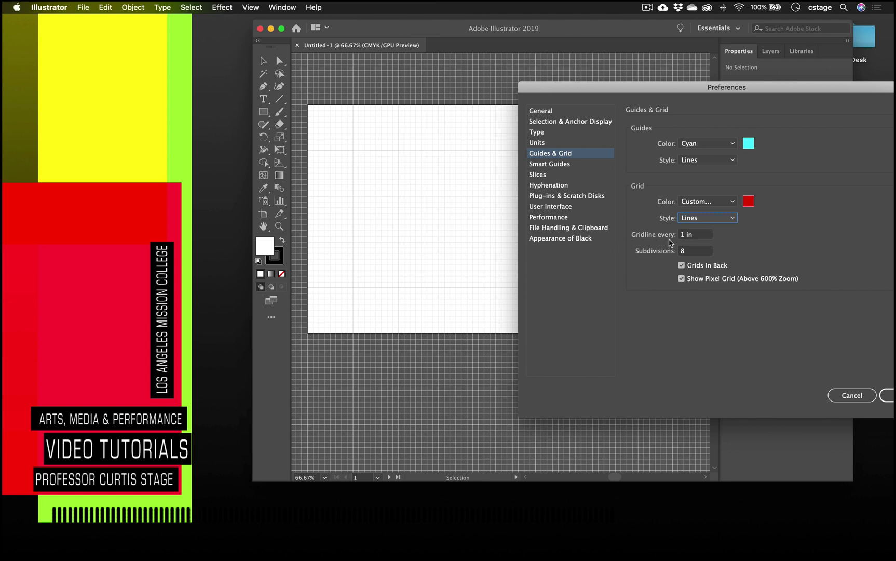
Step: Set the grid subdivisions to 1 and apply the preferences
{"action": "left_click_drag", "start_coordinate": [538, 91], "coordinate": [576, 89]}
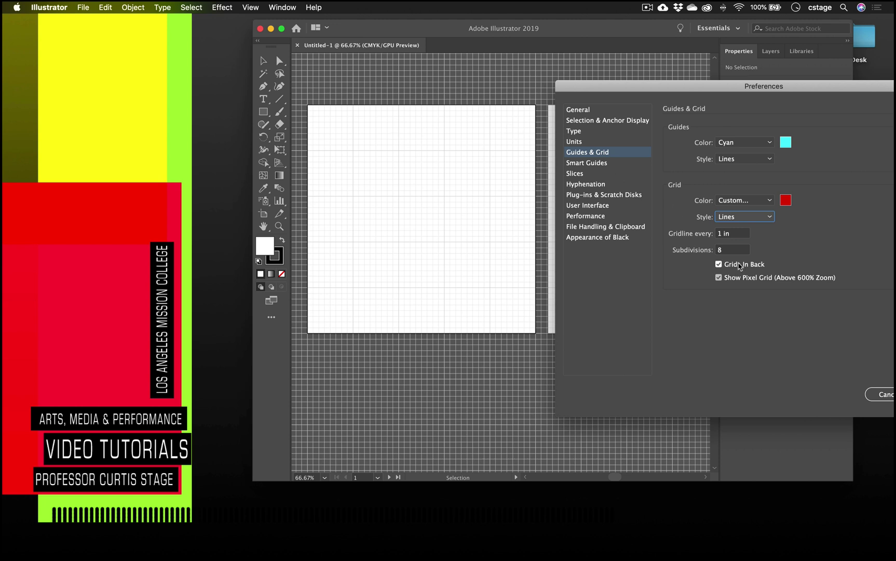
{"action": "double_click", "coordinate": [725, 250]}
{"action": "type", "text": "1"}
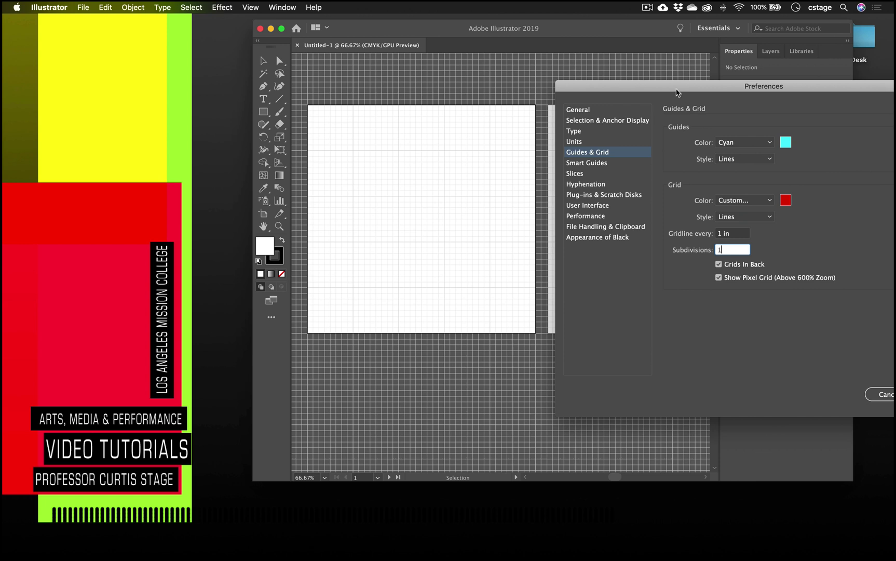
{"action": "left_click_drag", "start_coordinate": [676, 93], "coordinate": [596, 72]}
{"action": "left_click", "coordinate": [860, 373]}
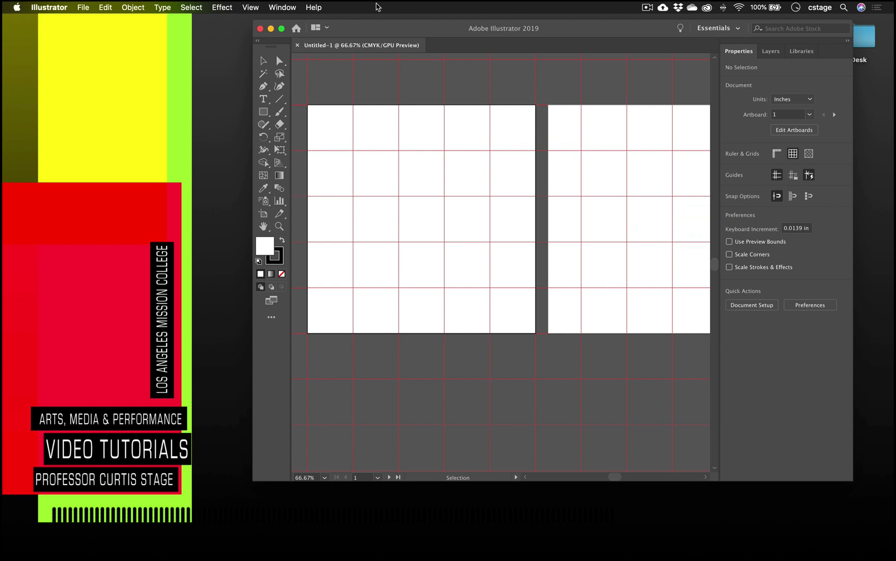
Step: Tear off the Pen tool group as a floating toolbar and place it below the first artboard
{"action": "left_click_drag", "start_coordinate": [371, 30], "coordinate": [329, 25]}
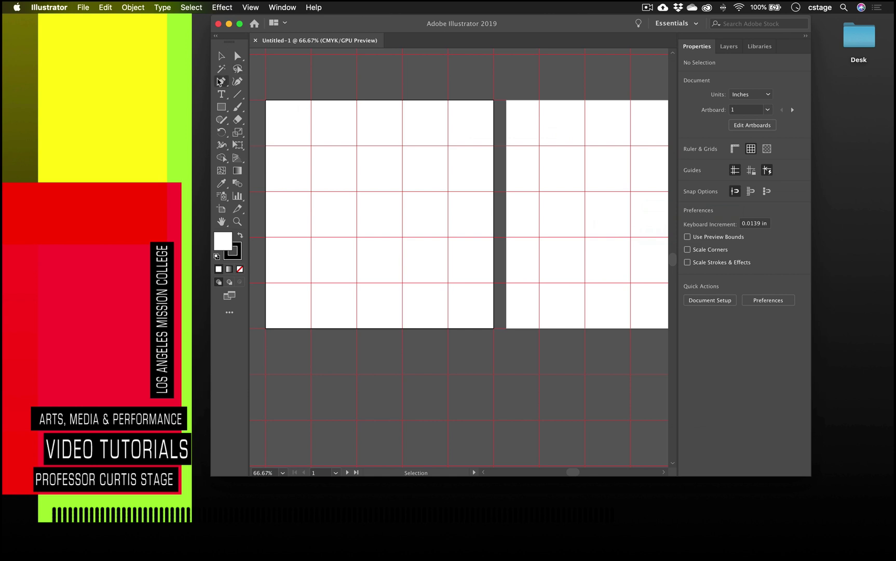
{"action": "left_click", "coordinate": [224, 88]}
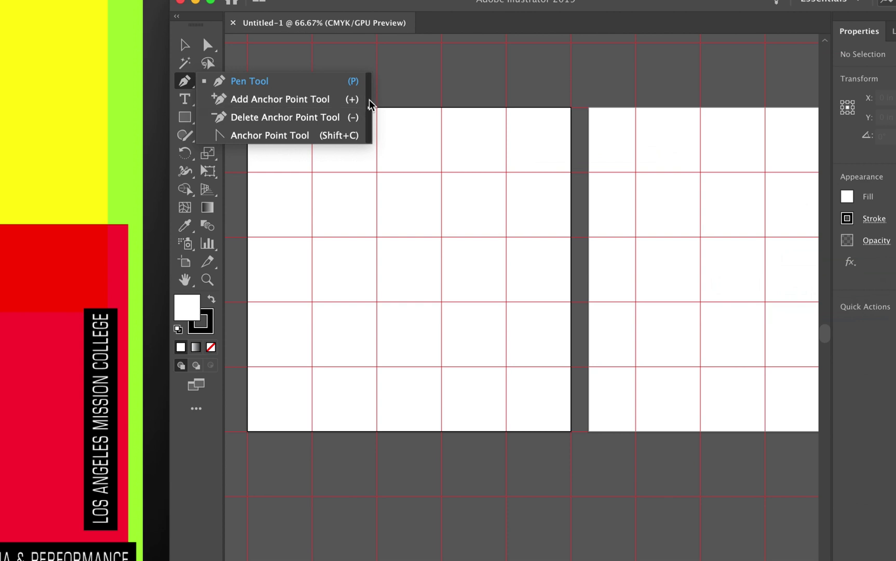
{"action": "left_click", "coordinate": [372, 121]}
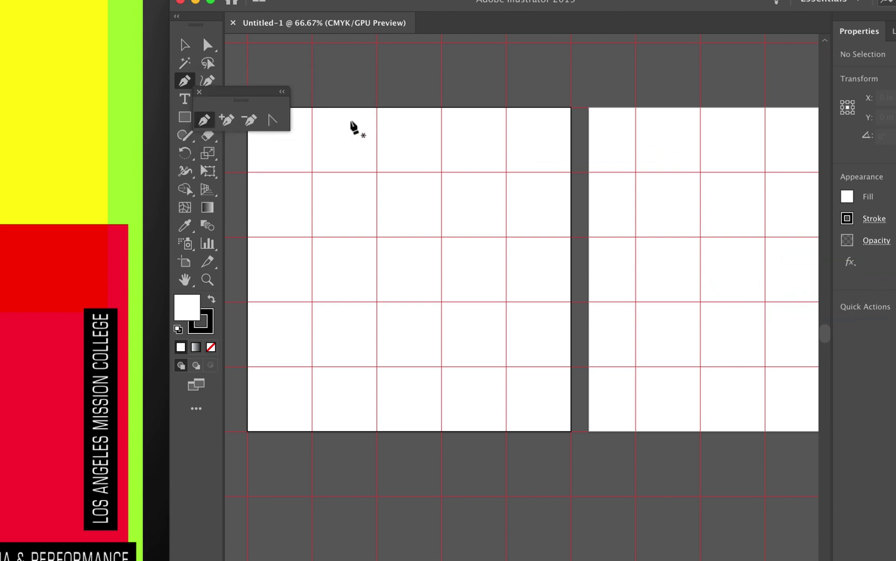
{"action": "left_click_drag", "start_coordinate": [249, 92], "coordinate": [306, 54]}
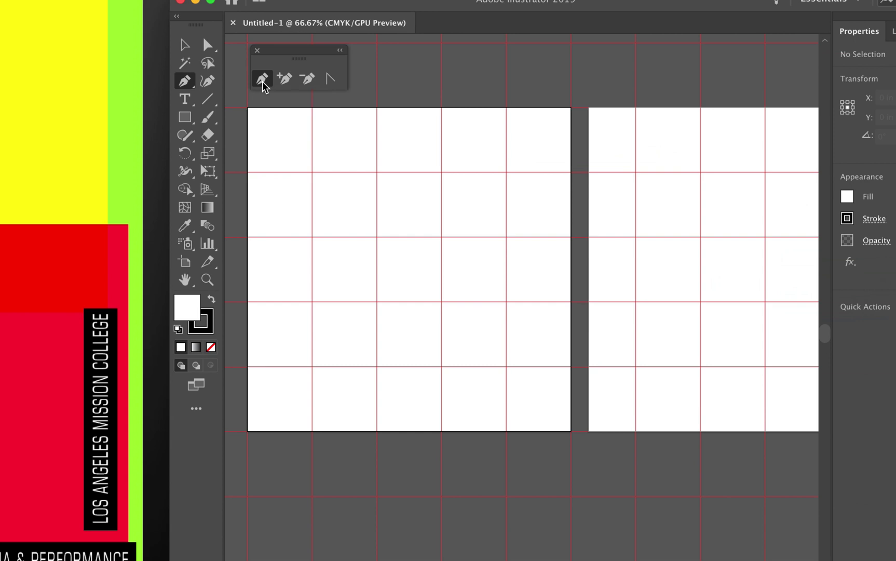
{"action": "mouse_move", "coordinate": [346, 3]}
{"action": "left_mouse_down"}
{"action": "mouse_move", "coordinate": [284, 6]}
{"action": "mouse_move", "coordinate": [411, 40]}
{"action": "mouse_move", "coordinate": [347, 10]}
{"action": "left_mouse_up"}
{"action": "left_click_drag", "start_coordinate": [307, 52], "coordinate": [340, 500]}
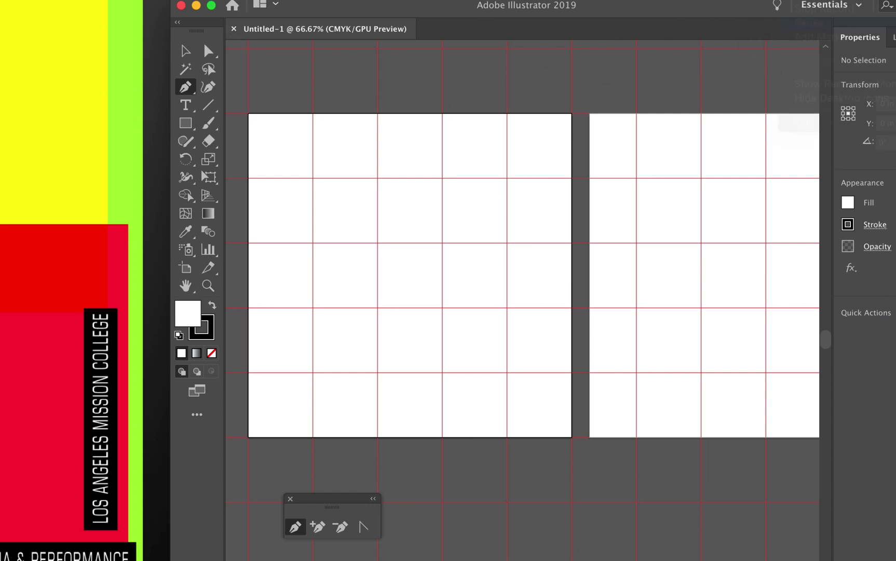
Step: Show the Control bar above the document
{"action": "left_click", "coordinate": [287, 6]}
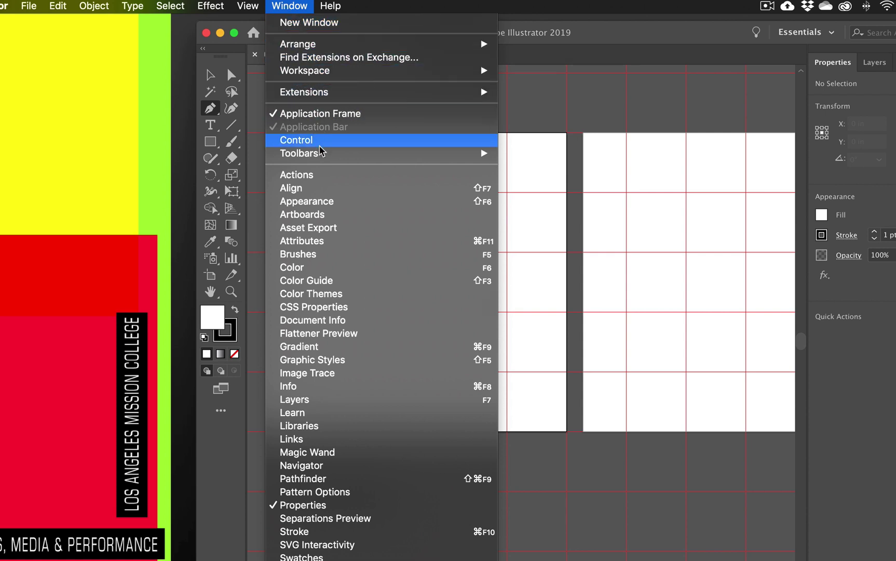
{"action": "mouse_move", "coordinate": [322, 157]}
{"action": "left_click", "coordinate": [318, 139]}
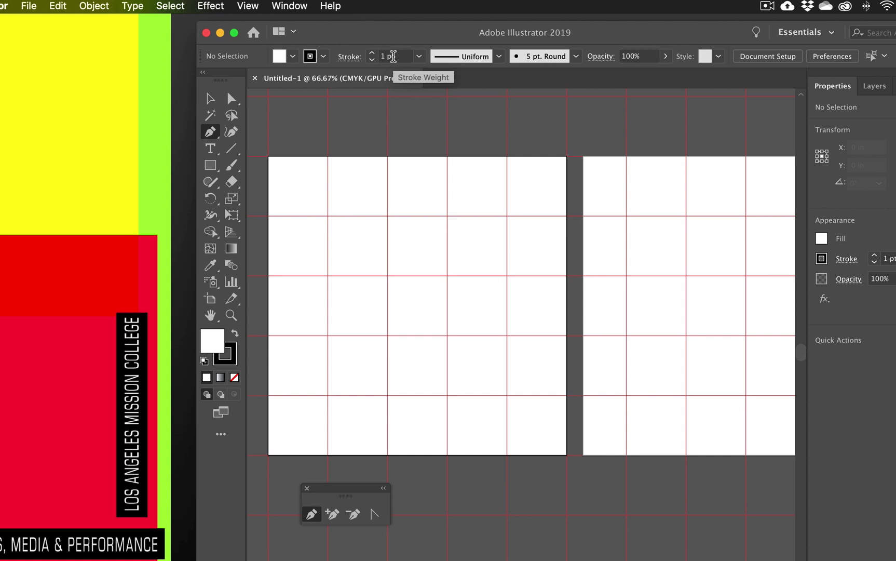
{"action": "left_click", "coordinate": [289, 5]}
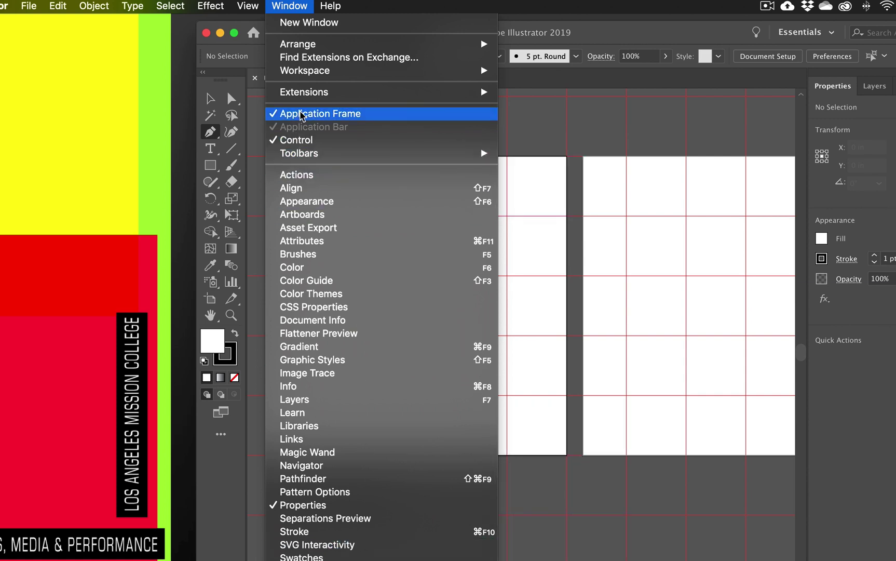
{"action": "mouse_move", "coordinate": [300, 159]}
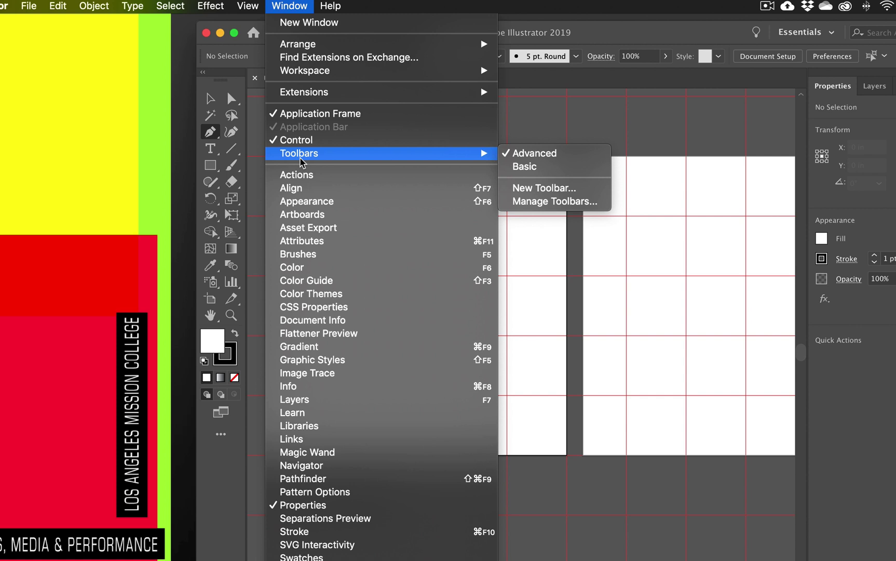
{"action": "left_click", "coordinate": [289, 6]}
{"action": "left_click", "coordinate": [330, 5]}
{"action": "mouse_move", "coordinate": [330, 6]}
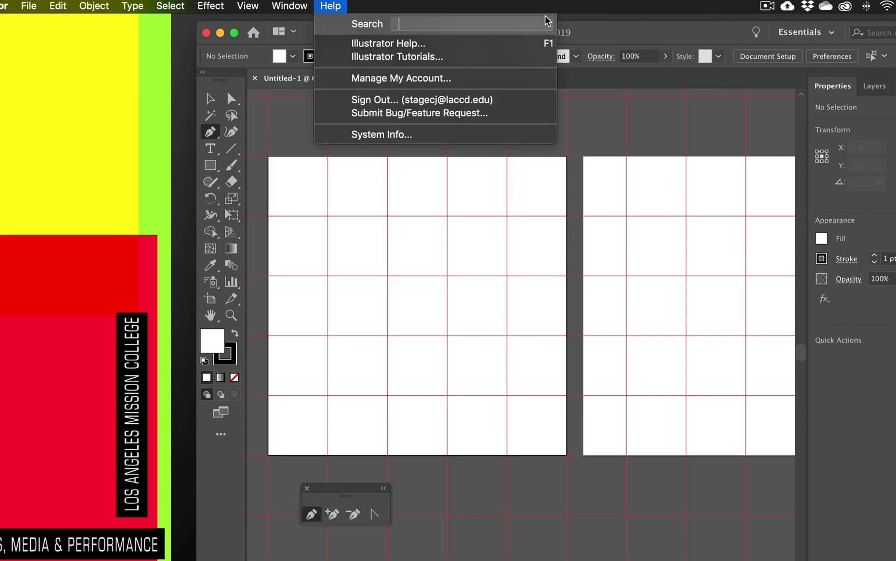
{"action": "left_click", "coordinate": [627, 41]}
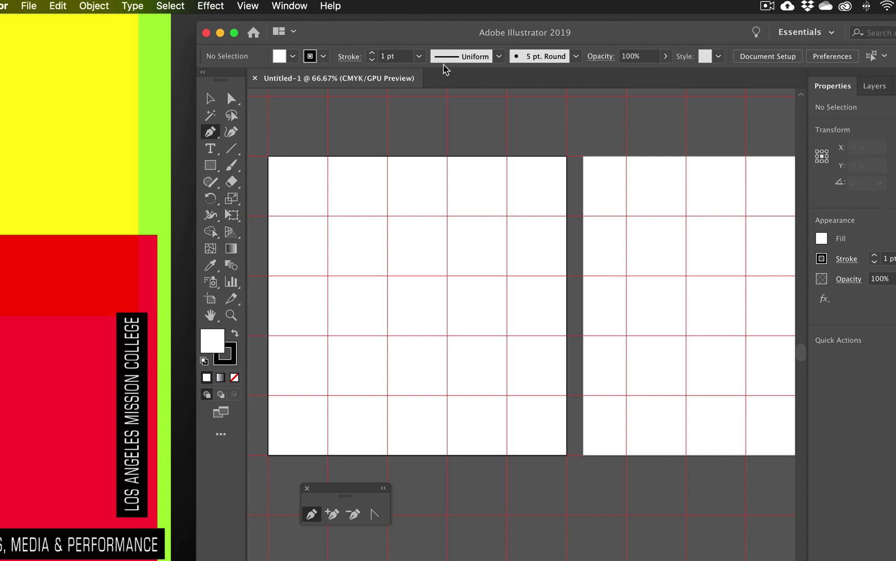
Step: Set the fill color to a medium gray swatch from the grays group
{"action": "left_click", "coordinate": [293, 57]}
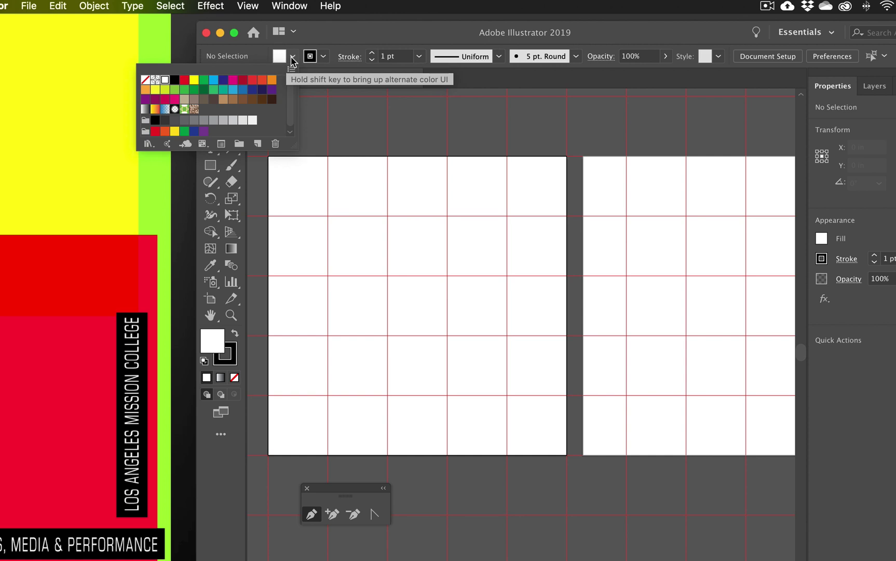
{"action": "left_click", "coordinate": [193, 121]}
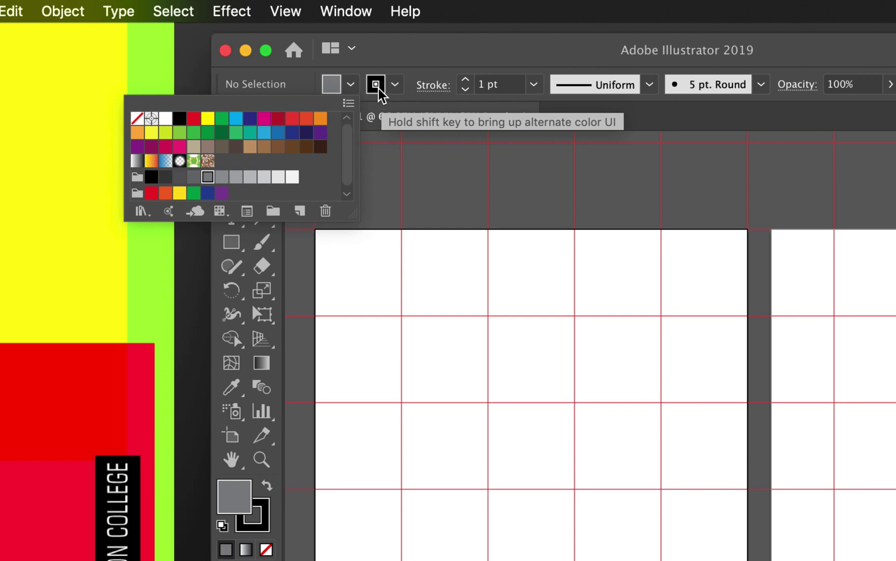
{"action": "left_click", "coordinate": [353, 87]}
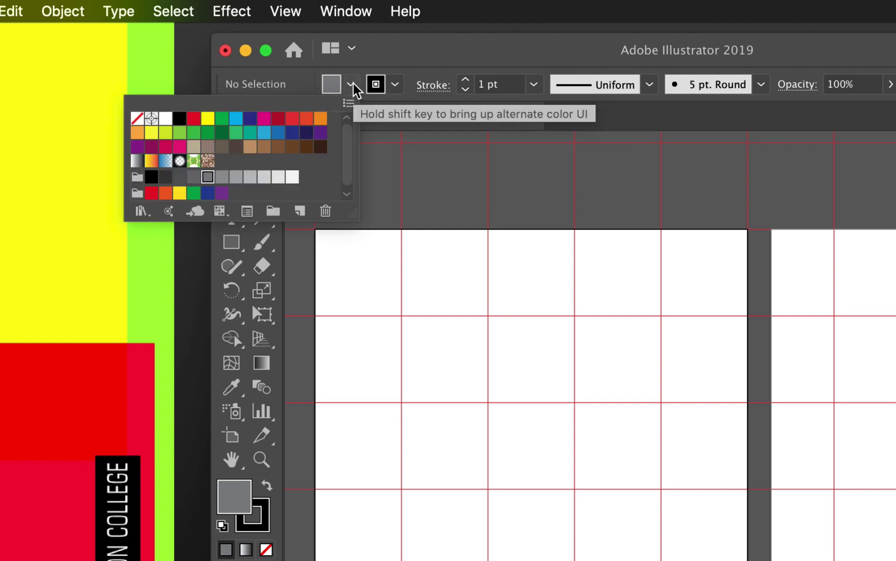
Step: Keep the stroke color as the Black swatch and set the stroke weight to 3 pt
{"action": "left_click", "coordinate": [396, 95]}
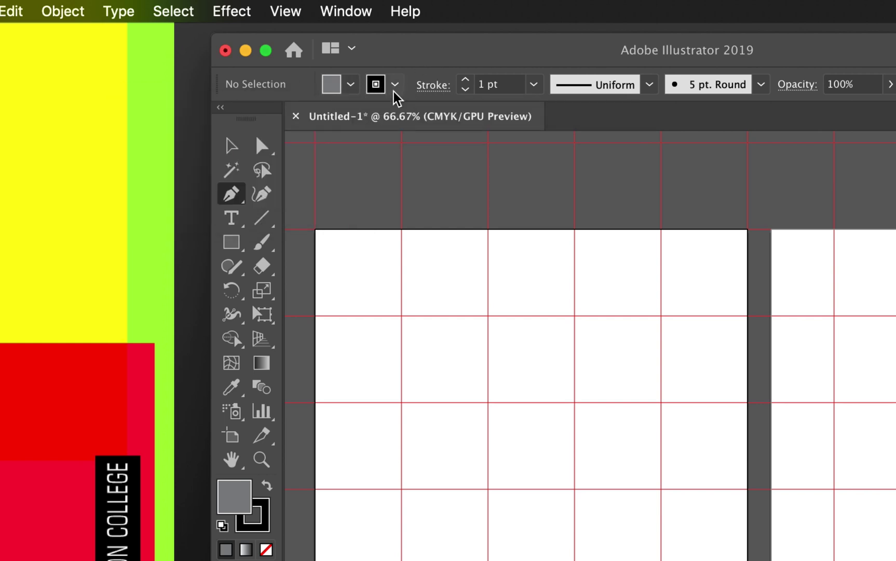
{"action": "left_click", "coordinate": [396, 95]}
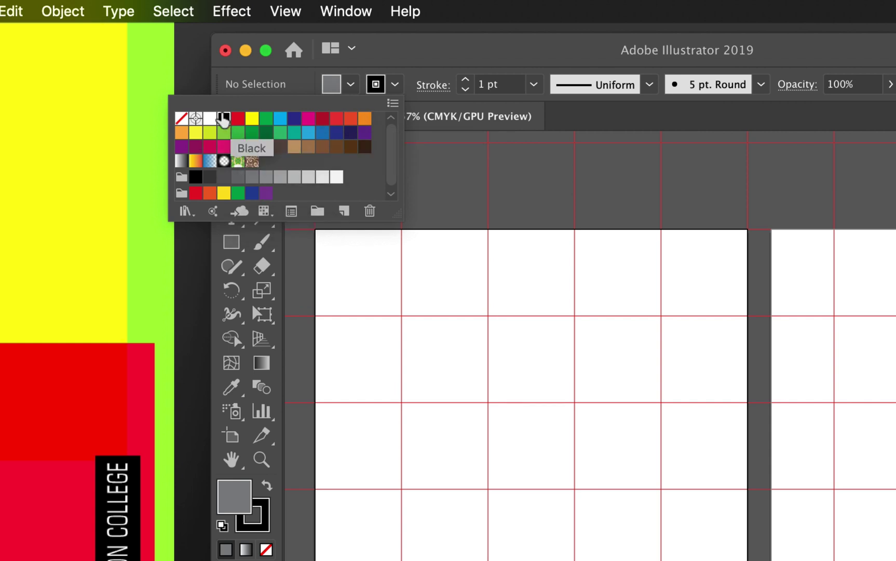
{"action": "left_click", "coordinate": [397, 86]}
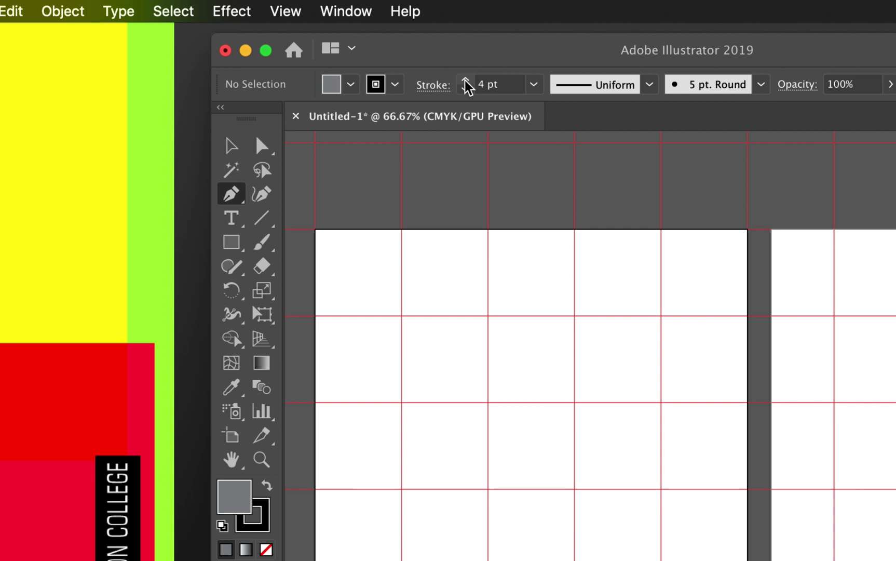
{"action": "left_click", "coordinate": [466, 91]}
{"action": "left_click", "coordinate": [467, 93]}
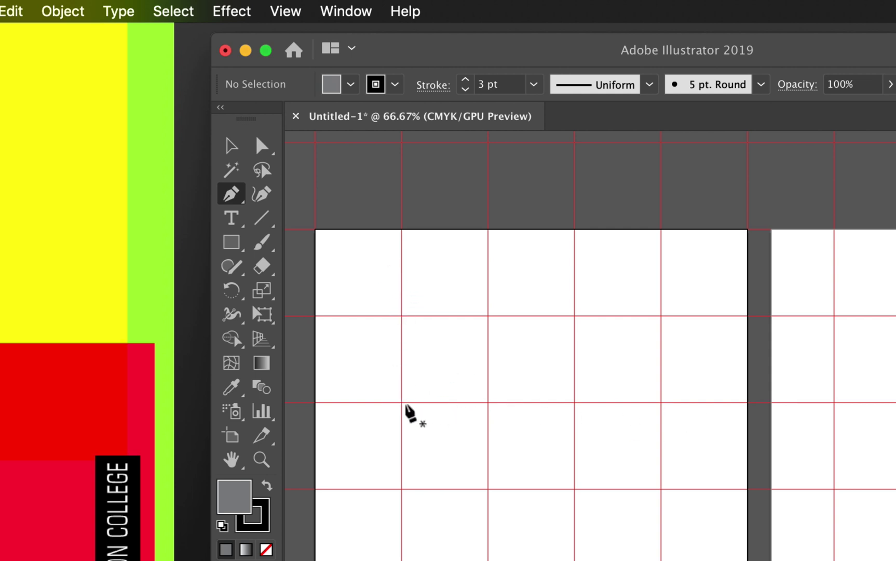
Step: With the Pen tool, outline a battlement edge across the first artboard, alternating one-inch steps between the 1-inch and 2-inch horizontal grid lines
{"action": "left_click", "coordinate": [315, 402]}
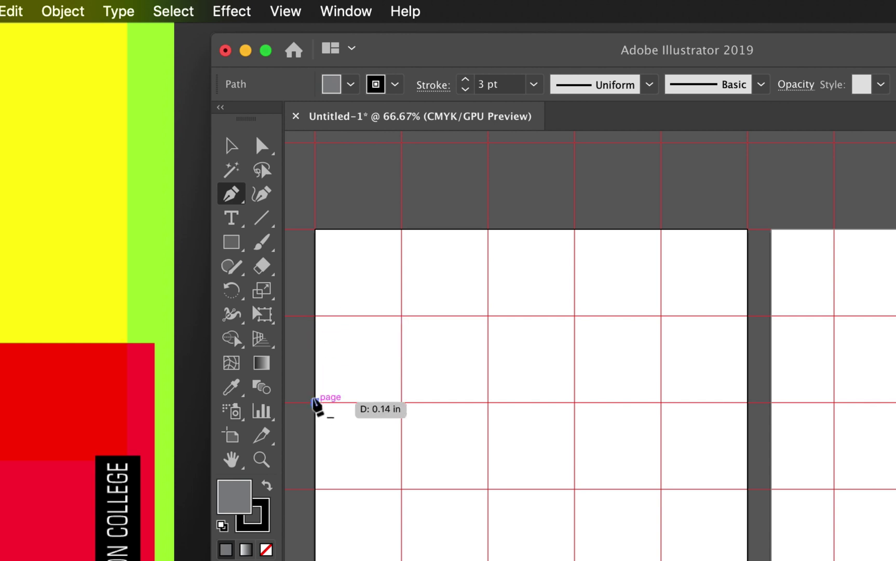
{"action": "left_click", "coordinate": [316, 313]}
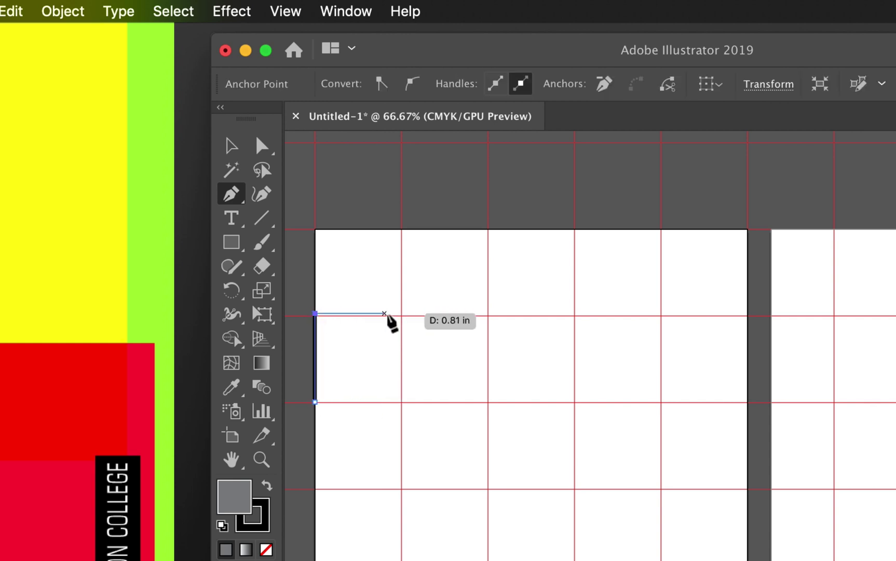
{"action": "left_click", "coordinate": [405, 313]}
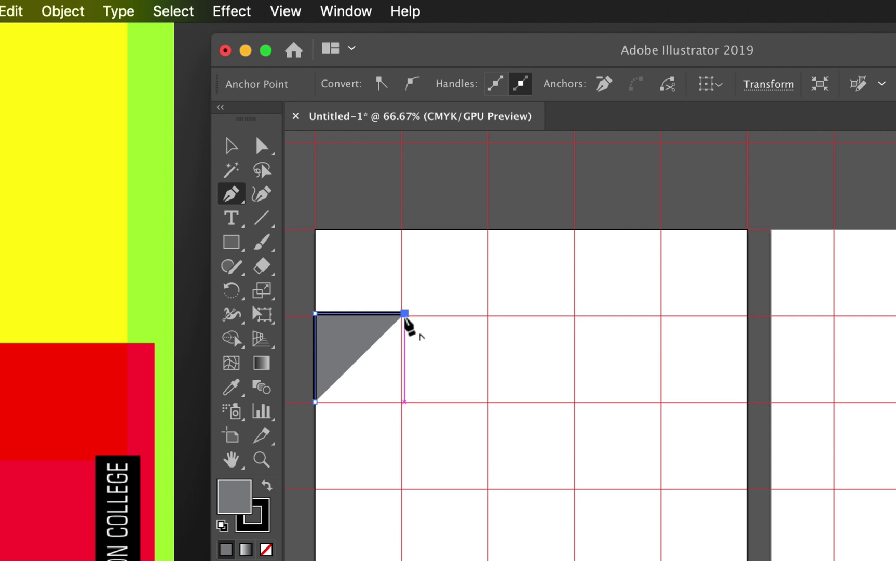
{"action": "left_click", "coordinate": [404, 402]}
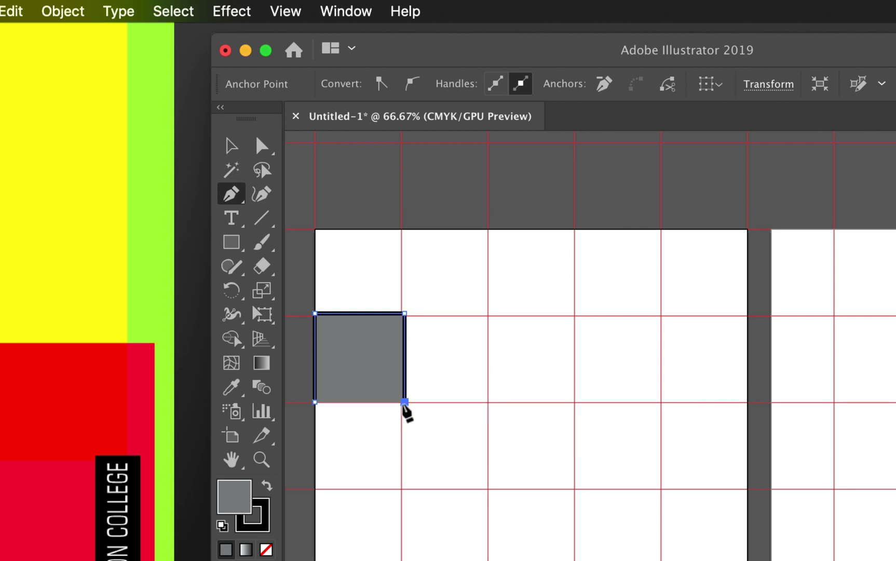
{"action": "left_click", "coordinate": [488, 401]}
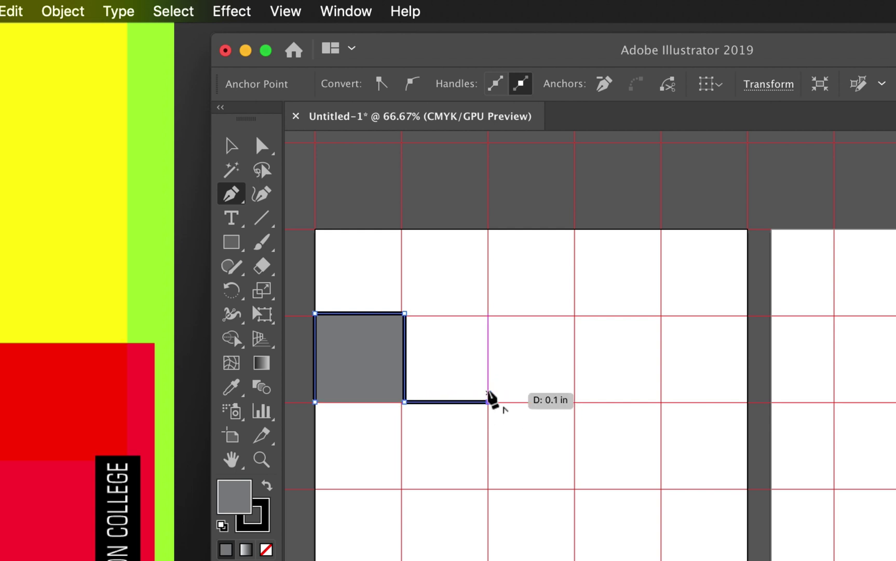
{"action": "left_click", "coordinate": [488, 314]}
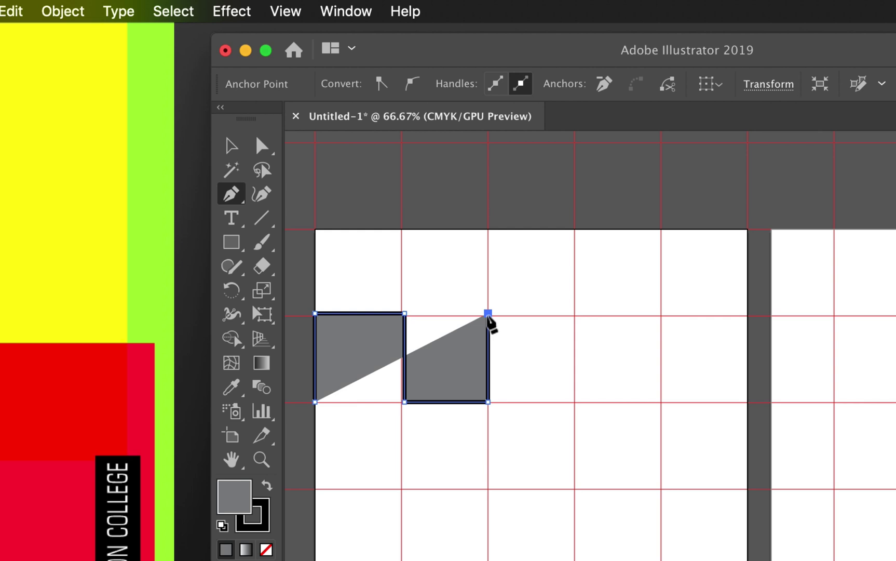
{"action": "left_click", "coordinate": [577, 313]}
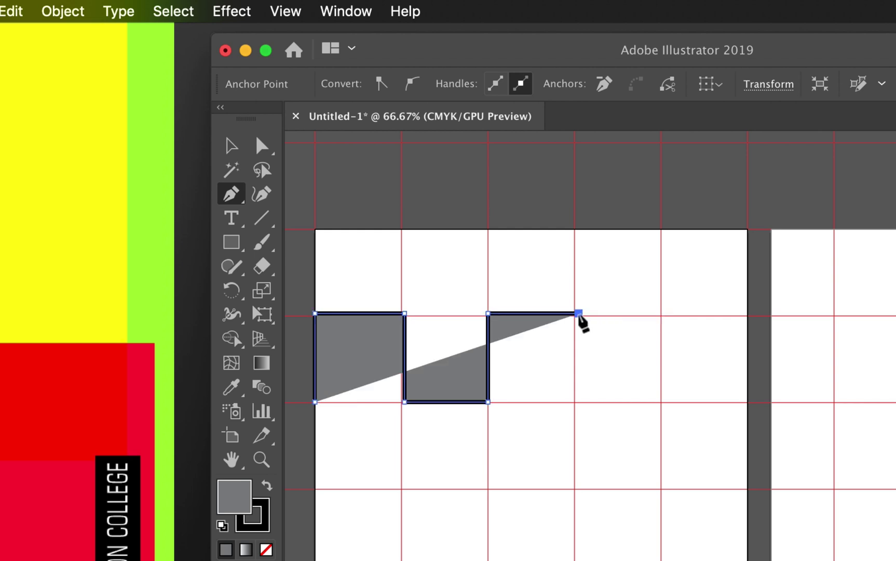
{"action": "left_click", "coordinate": [578, 401]}
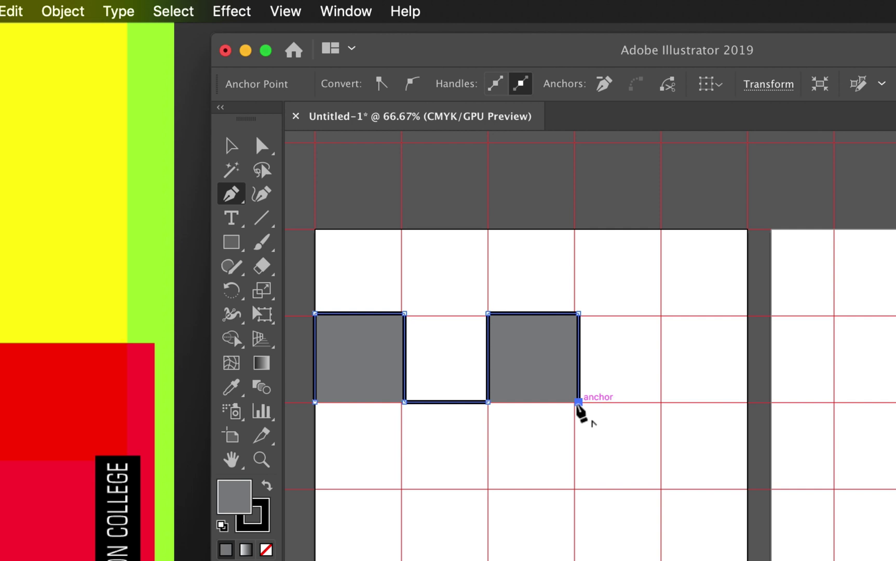
{"action": "left_click", "coordinate": [660, 401]}
{"action": "left_click", "coordinate": [661, 313]}
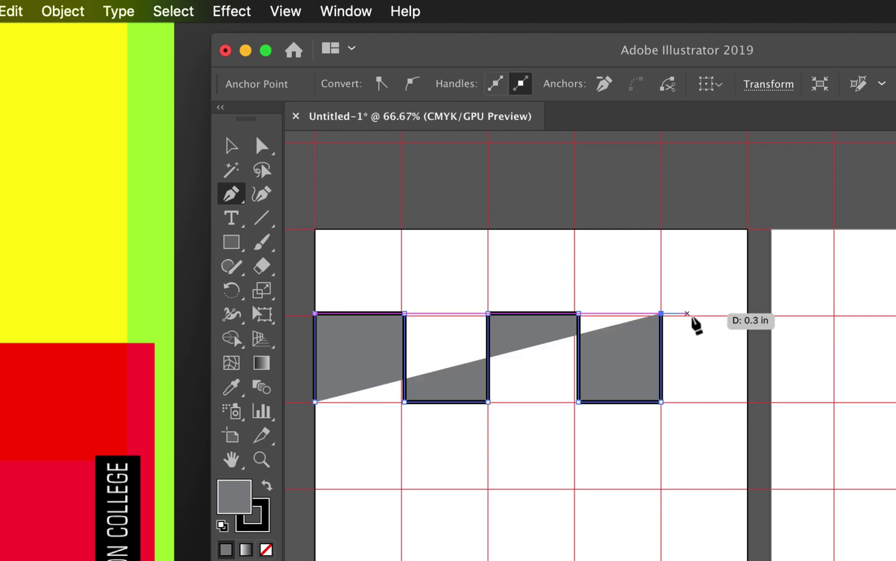
{"action": "left_click", "coordinate": [747, 313]}
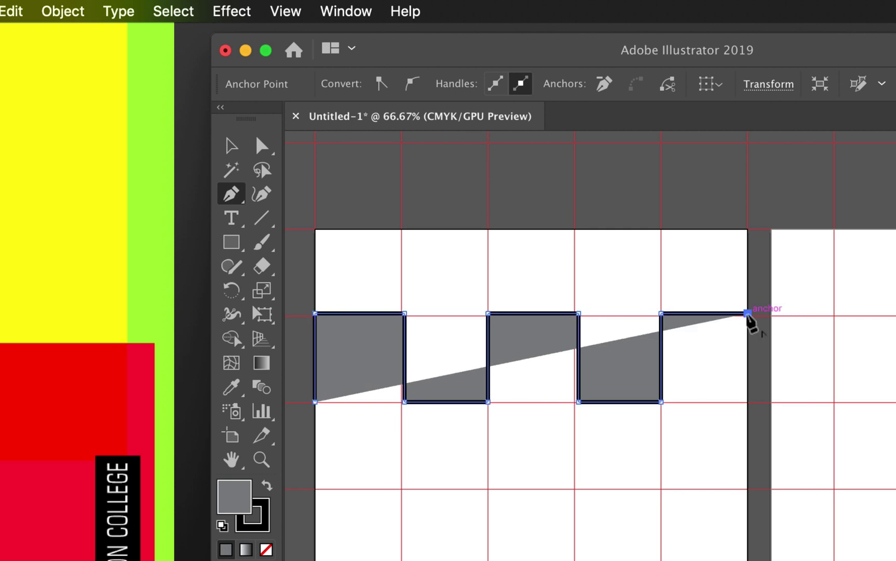
{"action": "left_click", "coordinate": [747, 401]}
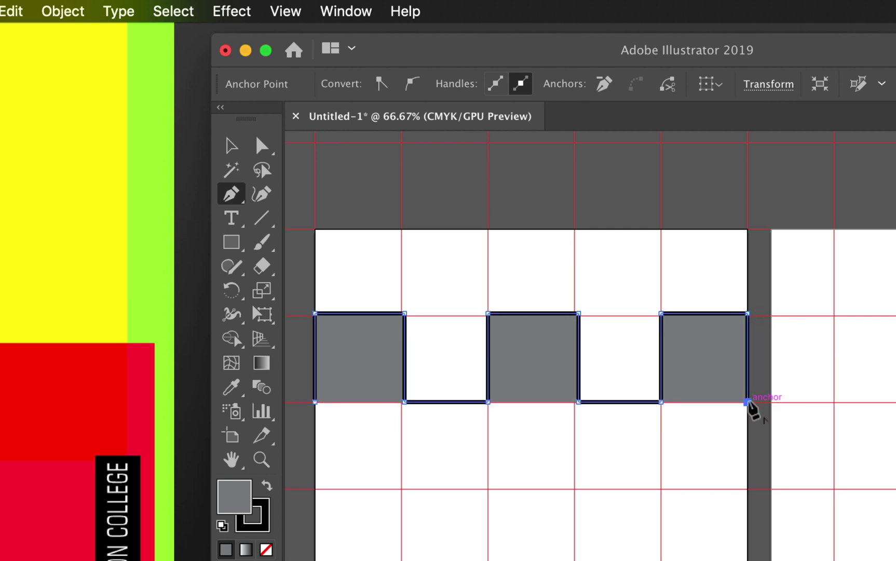
Step: Extend the battlement path down to the 3-inch grid line, across to the artboard's left edge, and close it at its starting anchor
{"action": "left_click", "coordinate": [747, 488]}
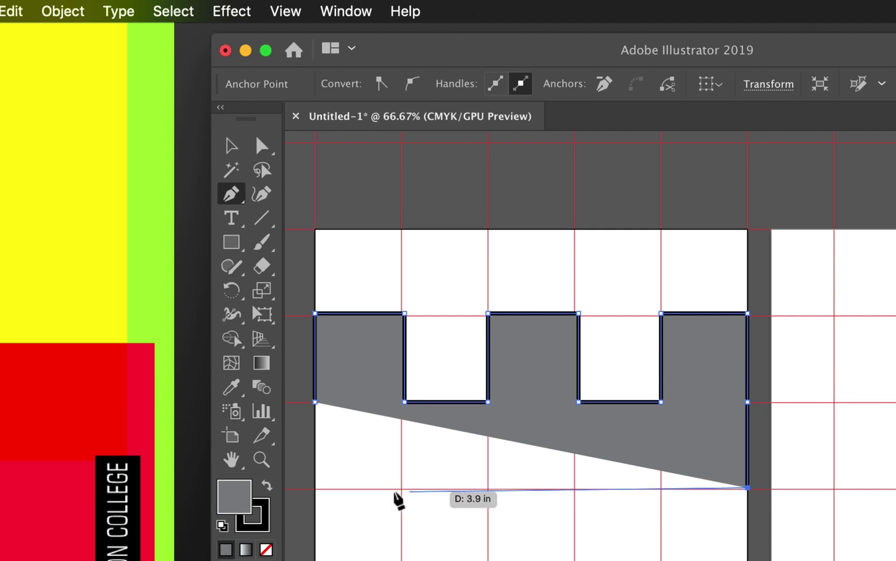
{"action": "left_click", "coordinate": [315, 490]}
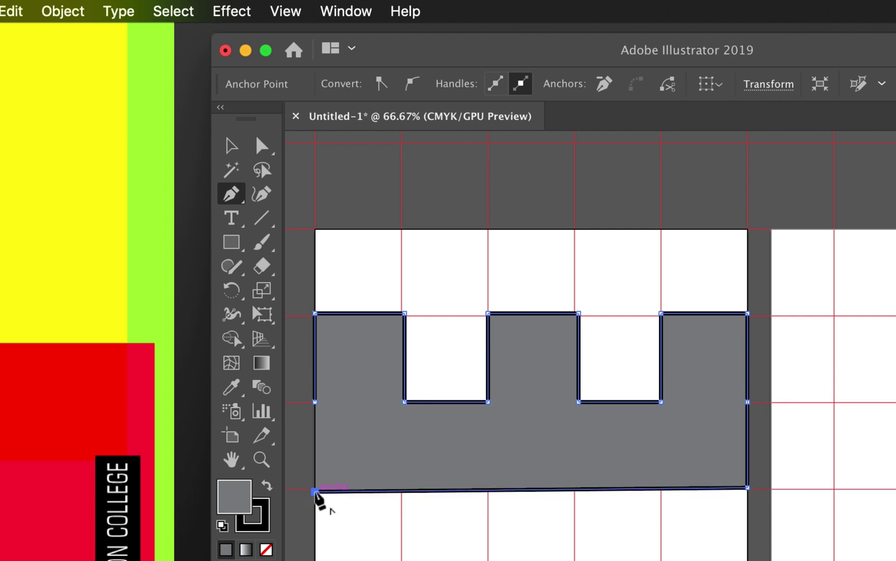
{"action": "left_click", "coordinate": [314, 402]}
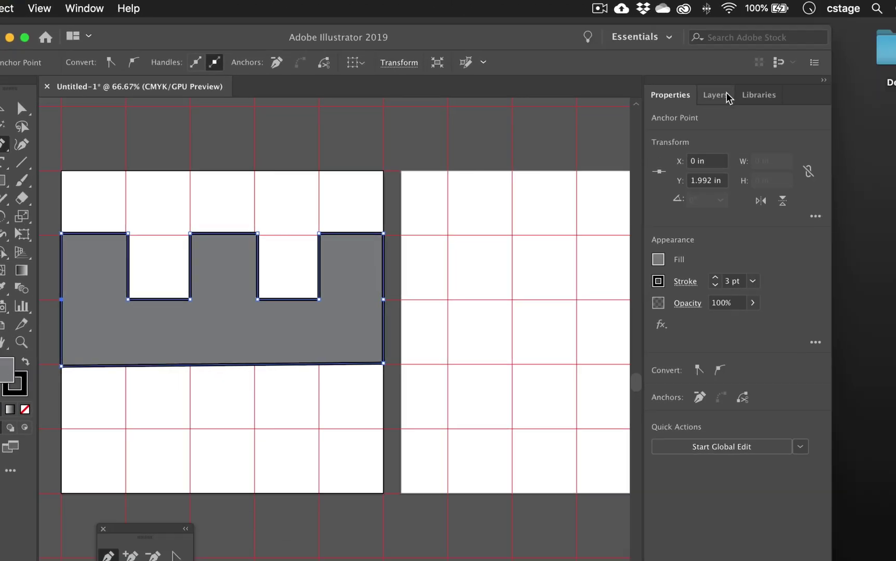
Step: List the contents of Layer 1 and move the battlement shape up one grid row to the artboard's top edge
{"action": "left_click", "coordinate": [724, 97]}
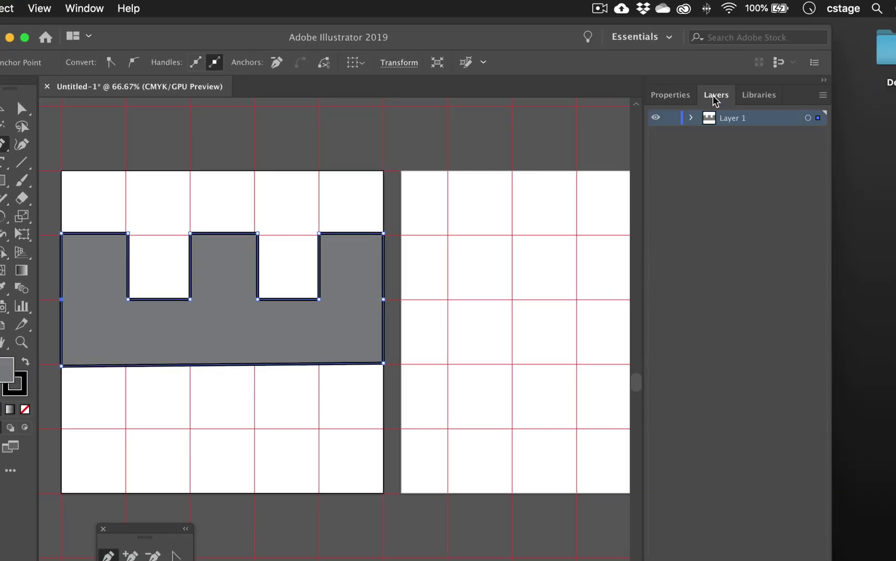
{"action": "left_click", "coordinate": [692, 119]}
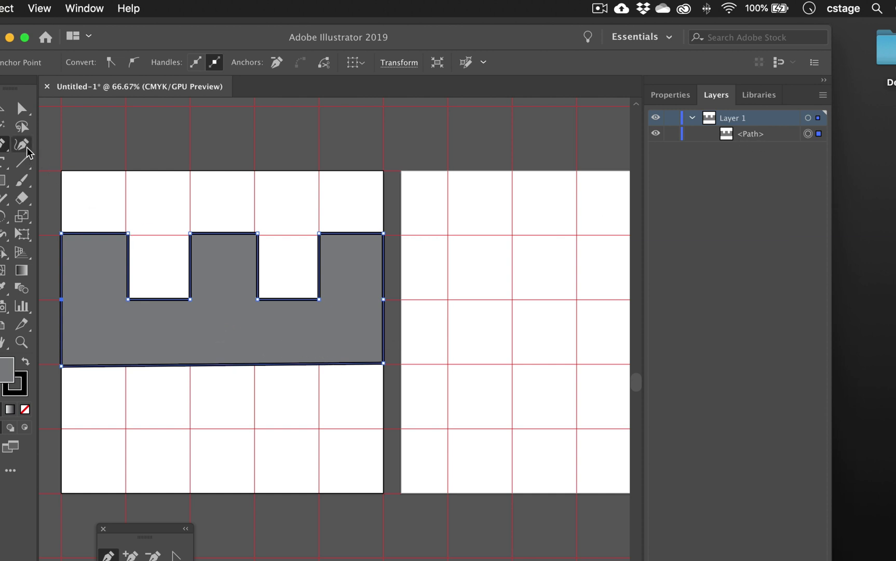
{"action": "left_click", "coordinate": [3, 108]}
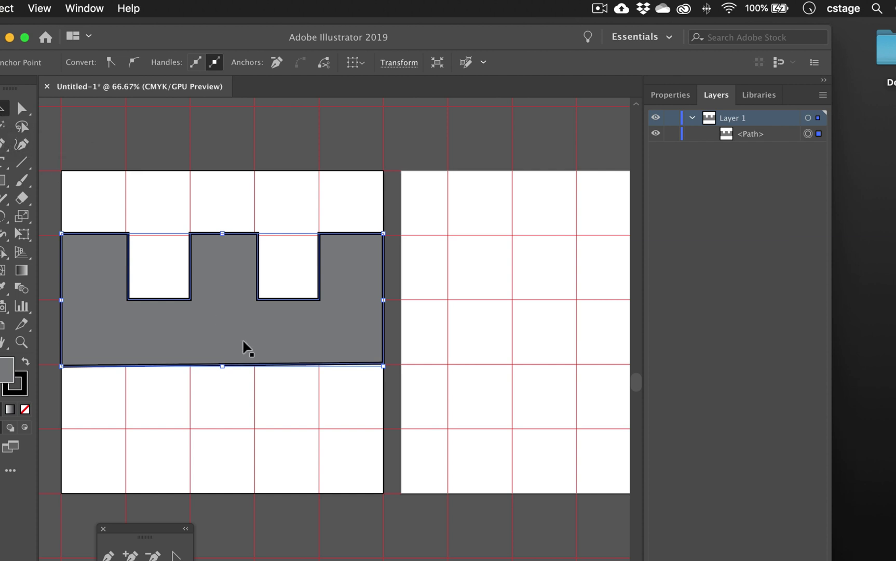
{"action": "left_click_drag", "start_coordinate": [235, 342], "coordinate": [236, 287]}
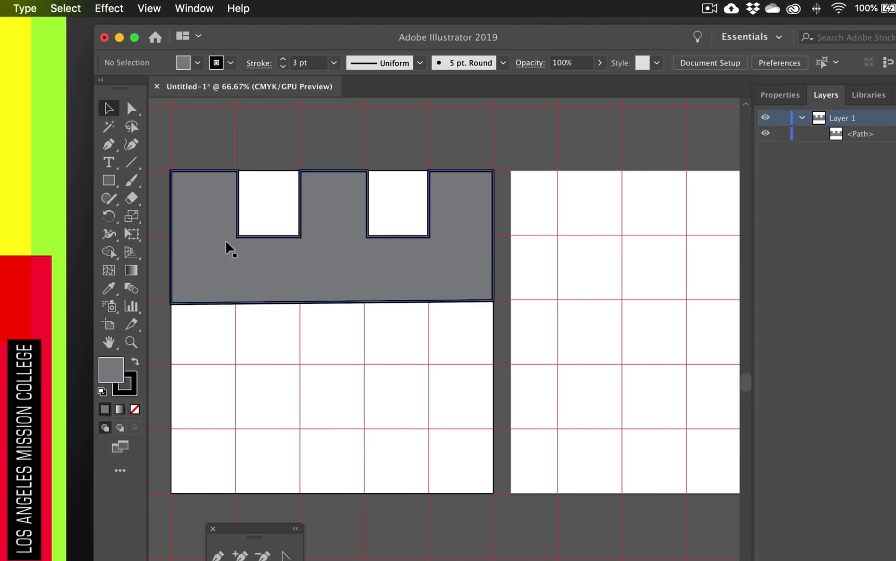
{"action": "left_click", "coordinate": [119, 152]}
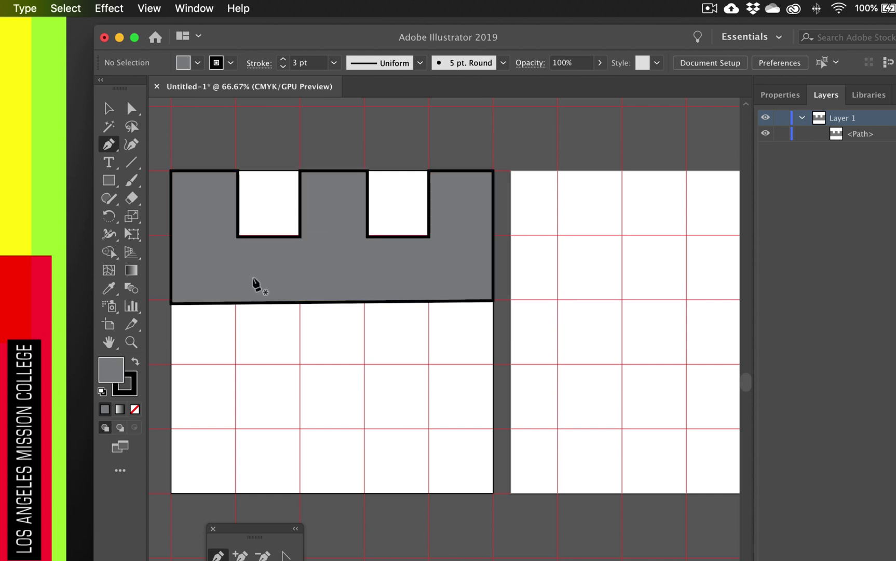
{"action": "key", "text": "v"}
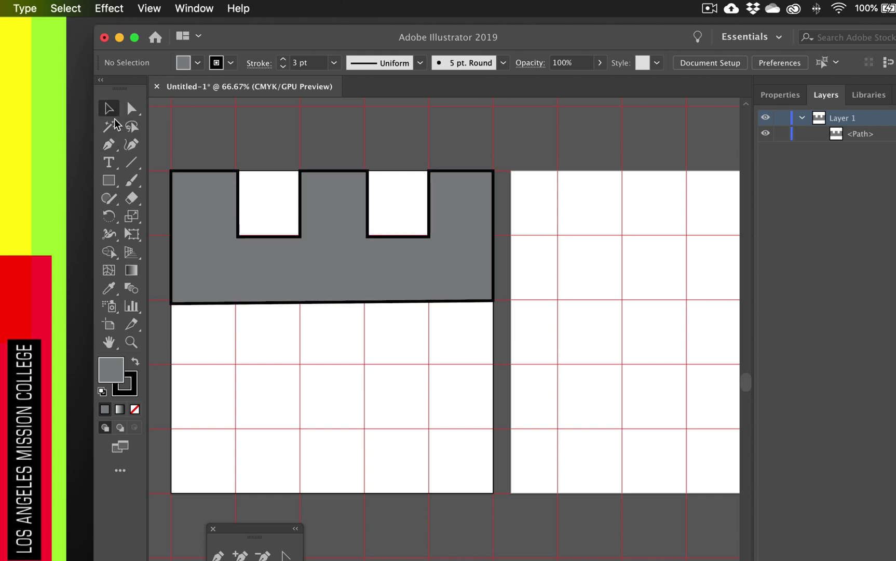
{"action": "mouse_move", "coordinate": [293, 271]}
{"action": "left_mouse_down"}
{"action": "mouse_move", "coordinate": [295, 259]}
{"action": "mouse_move", "coordinate": [295, 271]}
{"action": "left_mouse_up"}
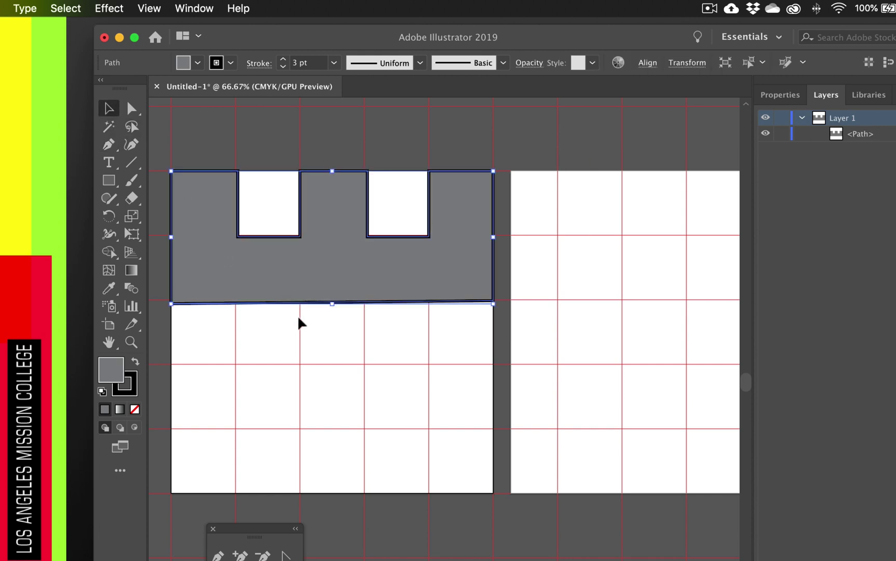
{"action": "left_click", "coordinate": [300, 343]}
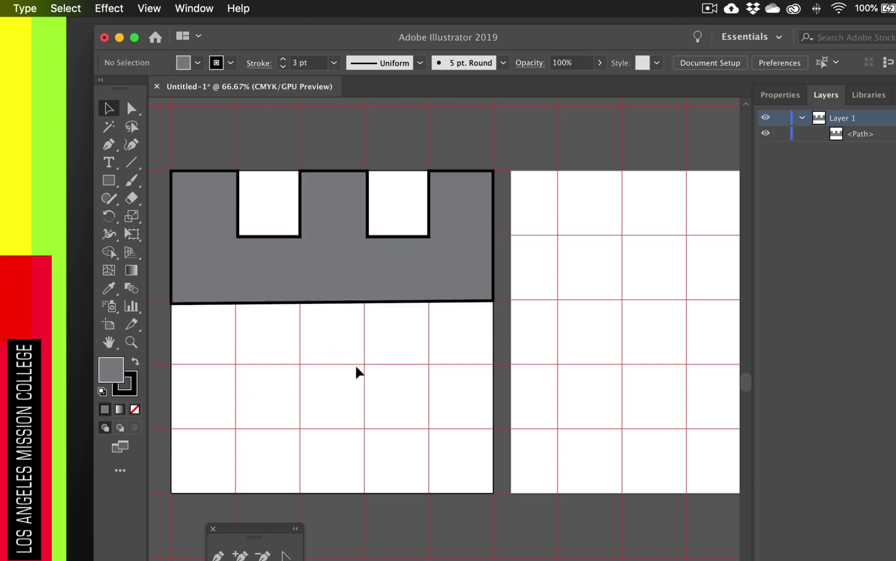
{"action": "left_click", "coordinate": [314, 236]}
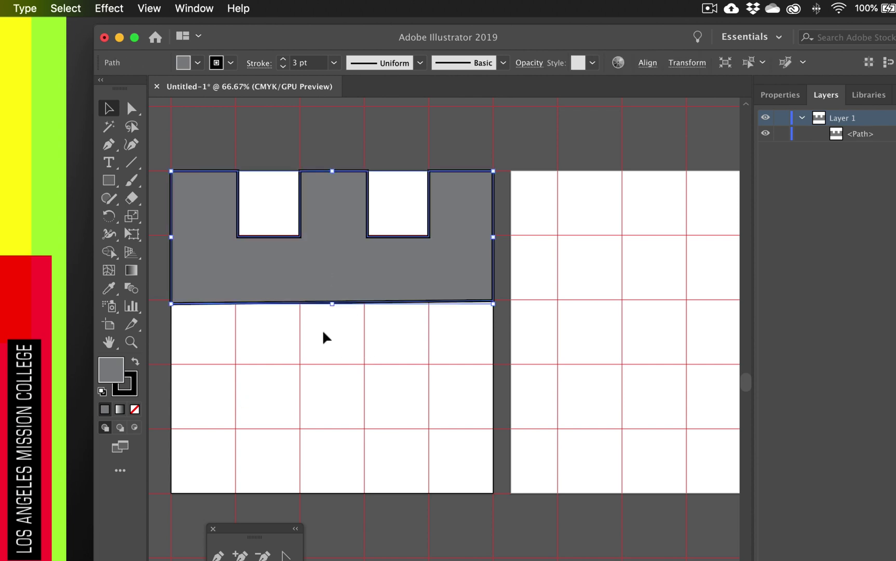
{"action": "left_click", "coordinate": [311, 352]}
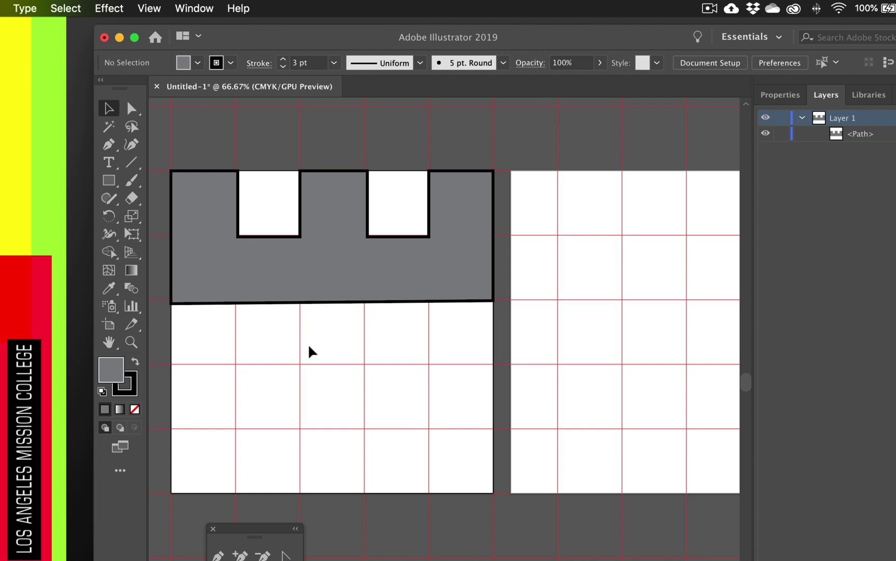
Step: With the Pen tool, draw a closed trapezoid body from the battlement's lower edge, four grid columns apart... flaring to the artboard's two lower corners
{"action": "left_click", "coordinate": [108, 146]}
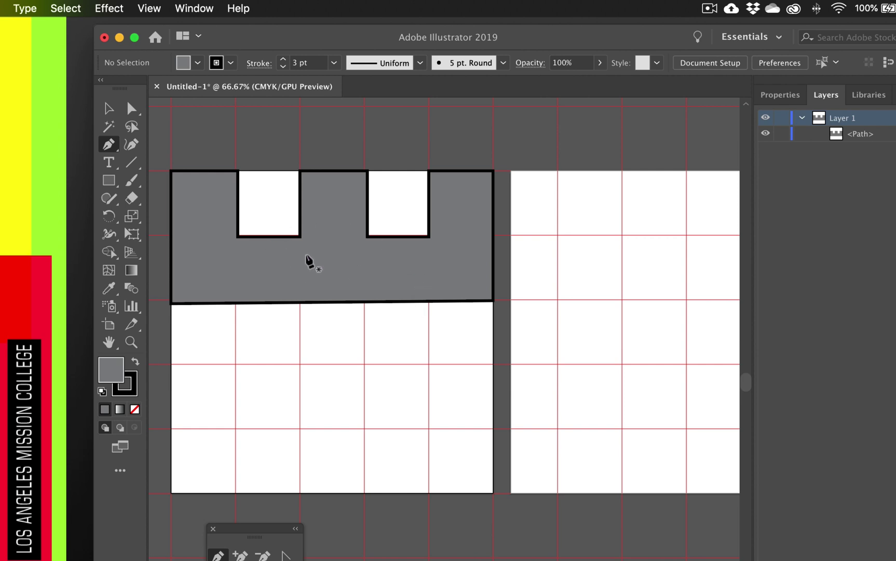
{"action": "left_click", "coordinate": [234, 303]}
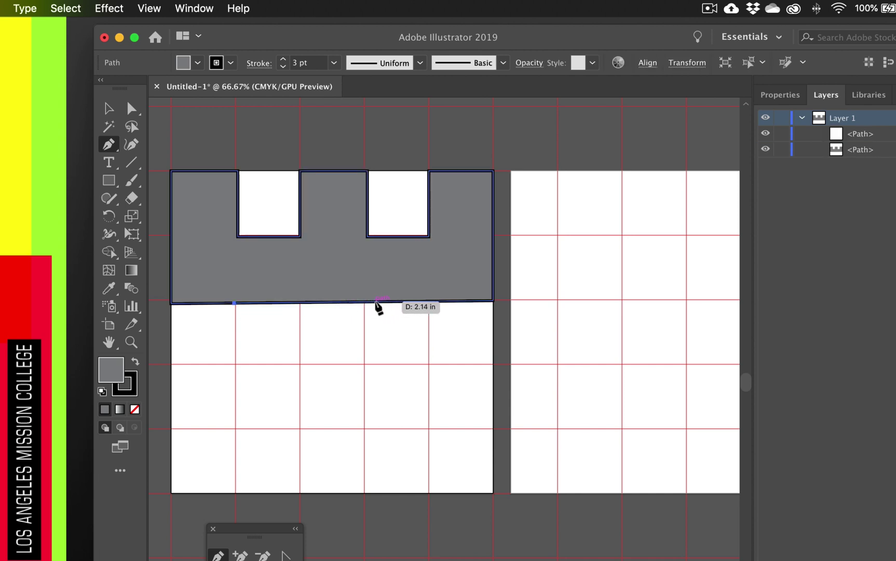
{"action": "left_click", "coordinate": [428, 301]}
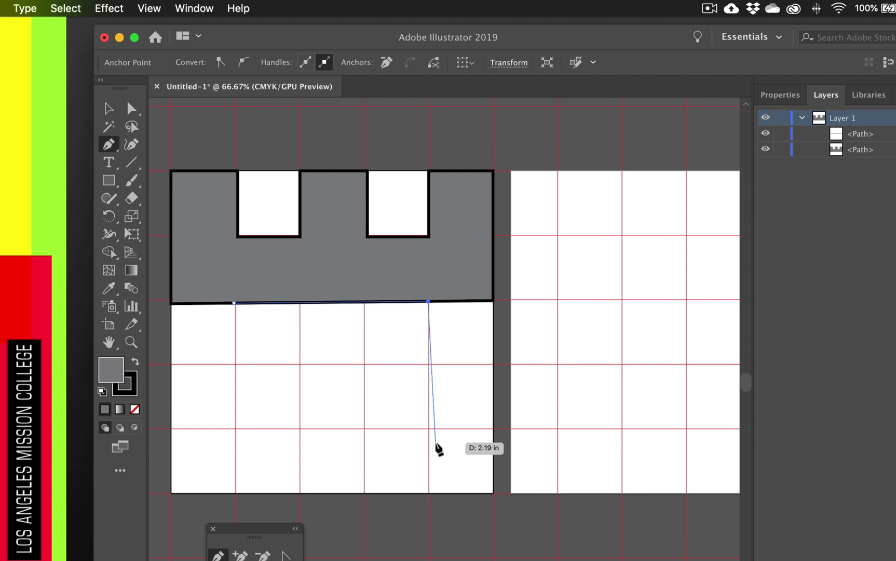
{"action": "left_click", "coordinate": [492, 492]}
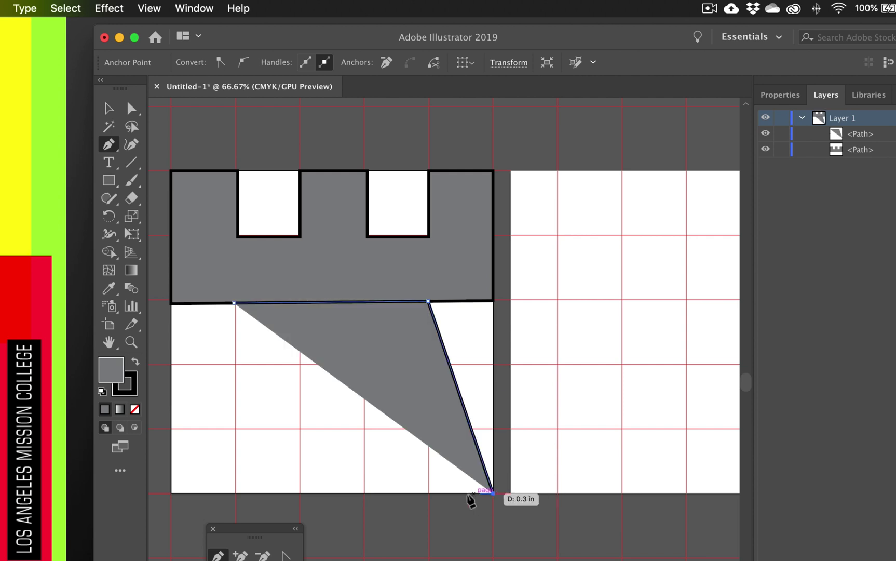
{"action": "left_click", "coordinate": [172, 492]}
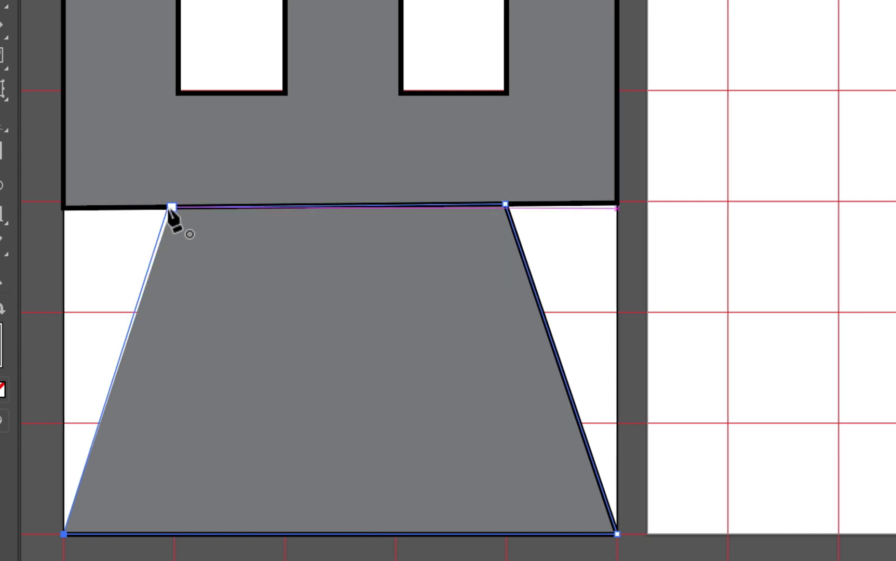
{"action": "left_click", "coordinate": [167, 207]}
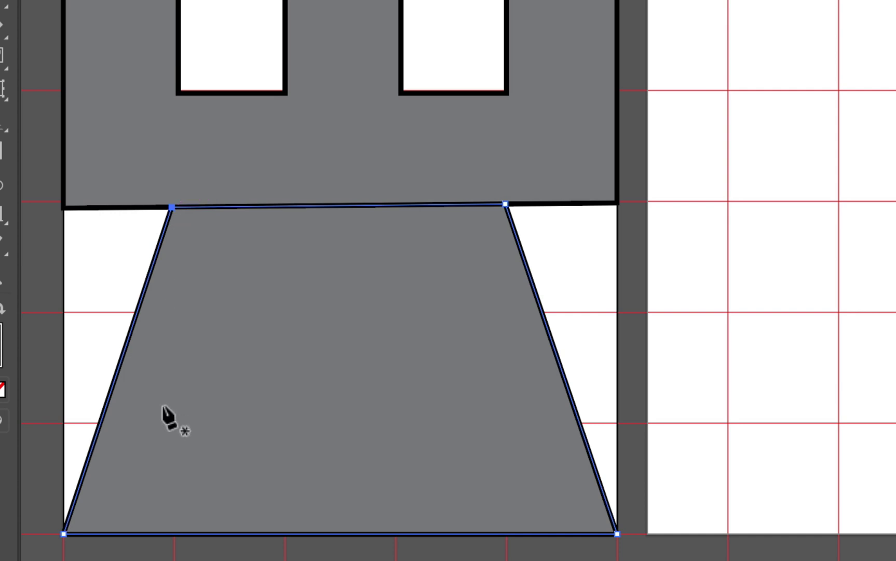
{"action": "key", "text": "v"}
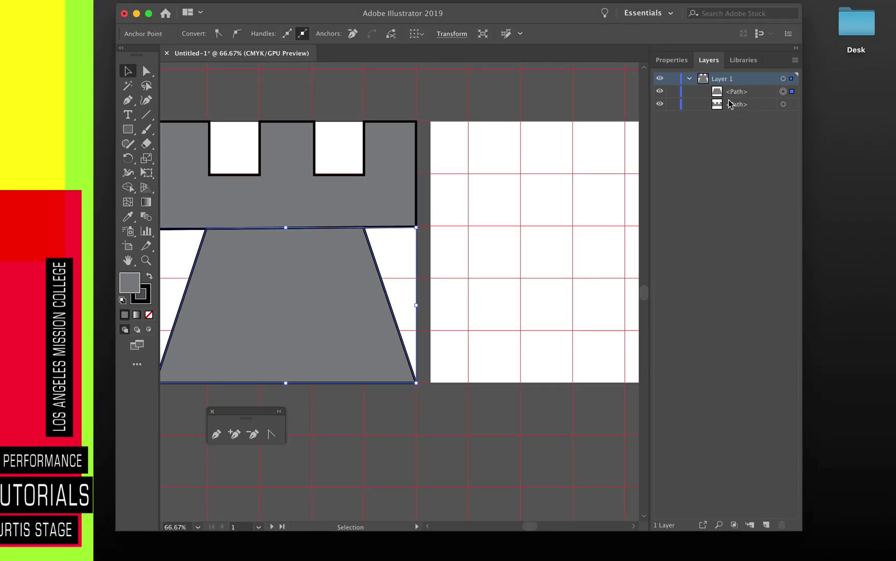
Step: Fill the battlement shape and the trapezoid body with the same red swatch
{"action": "left_click", "coordinate": [305, 215]}
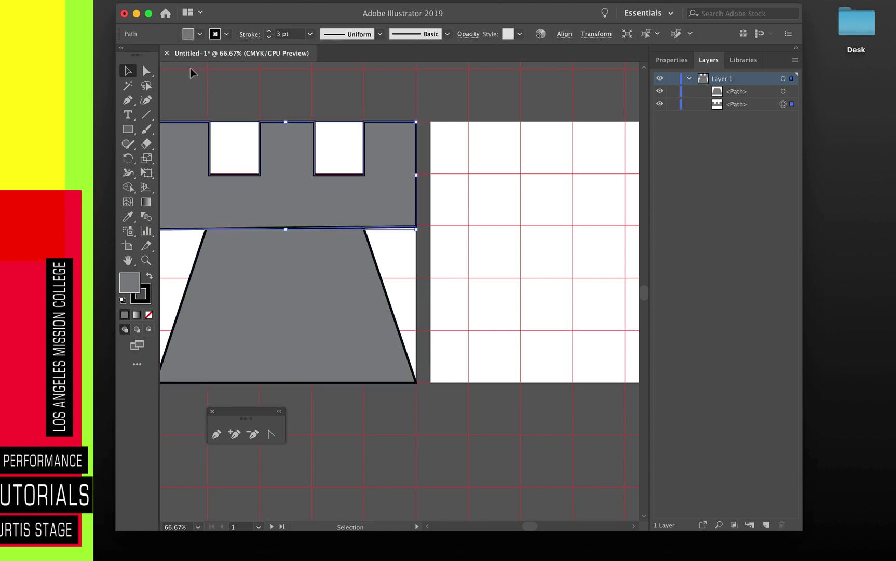
{"action": "left_click", "coordinate": [200, 34]}
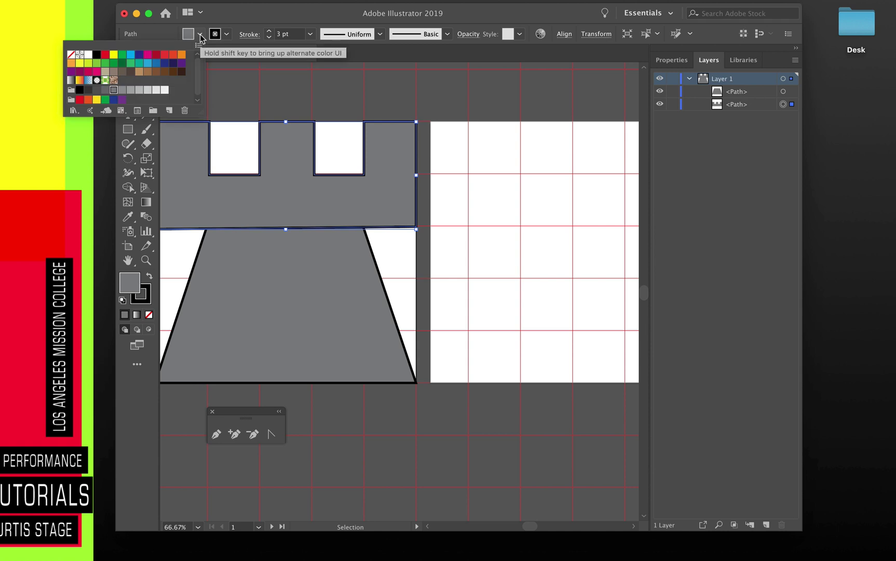
{"action": "left_click", "coordinate": [106, 54]}
{"action": "left_click", "coordinate": [268, 283]}
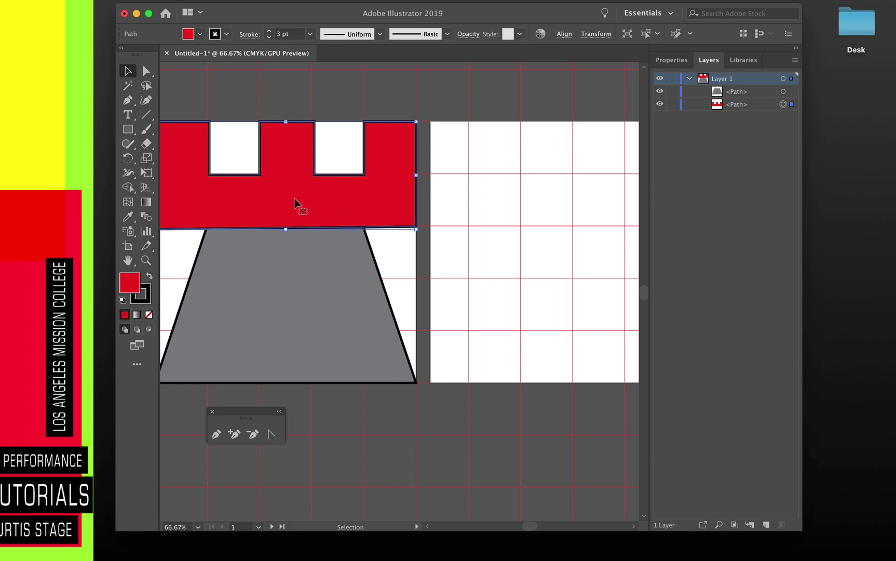
{"action": "left_click", "coordinate": [293, 289]}
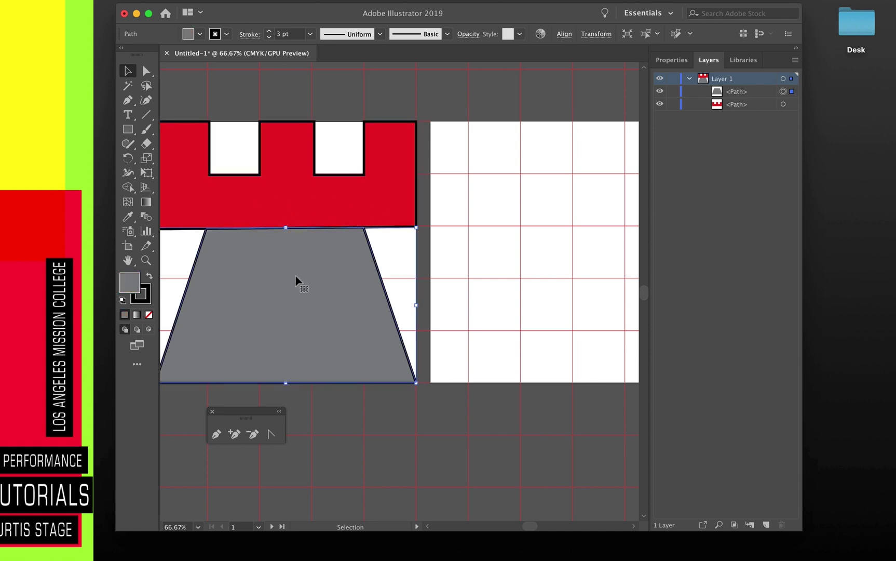
{"action": "left_click", "coordinate": [201, 34]}
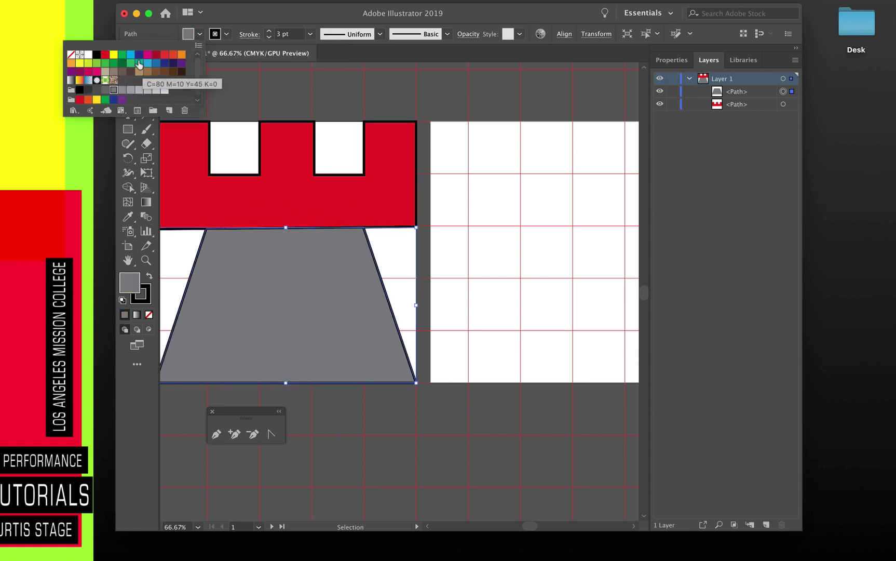
{"action": "left_click", "coordinate": [105, 56]}
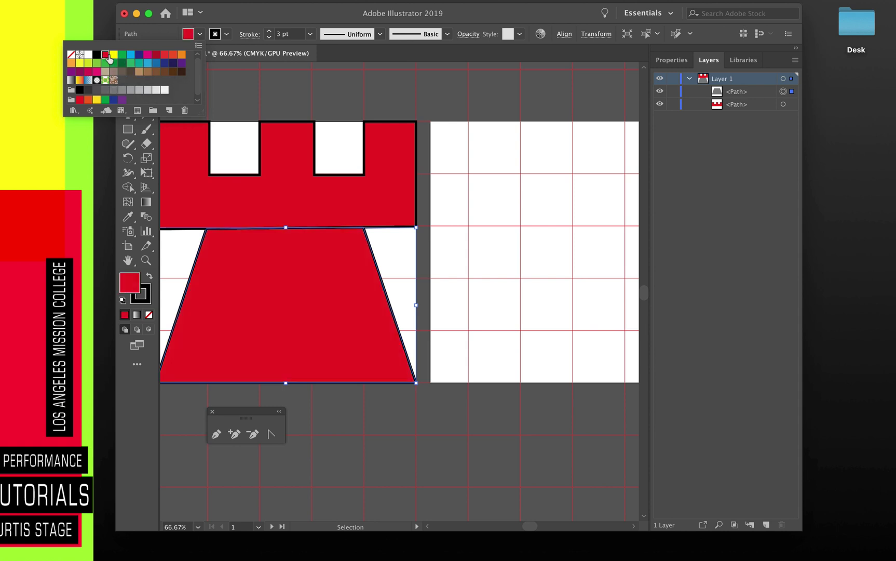
{"action": "left_click", "coordinate": [171, 30]}
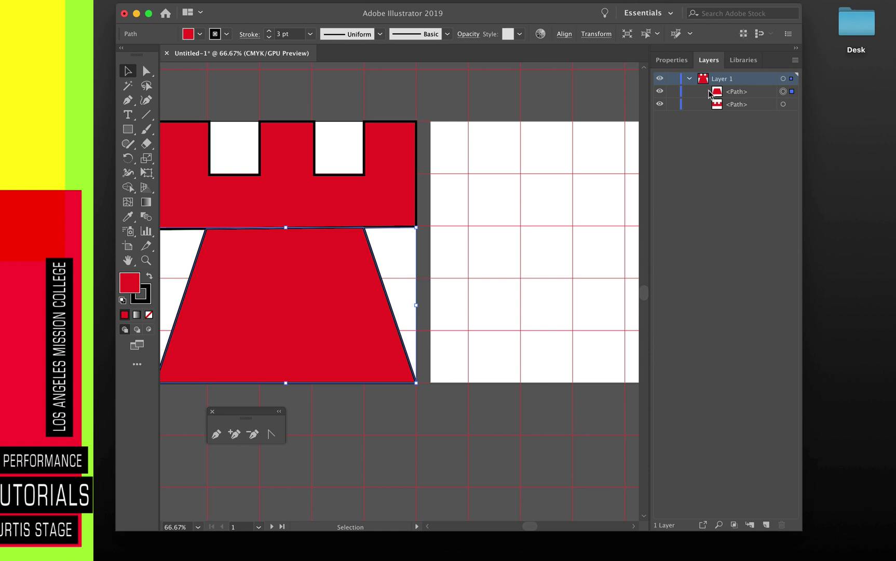
Step: Select all artwork on Layer 1, scale it to a narrower, smaller rook, and place it near the first artboard's center
{"action": "left_click", "coordinate": [783, 78]}
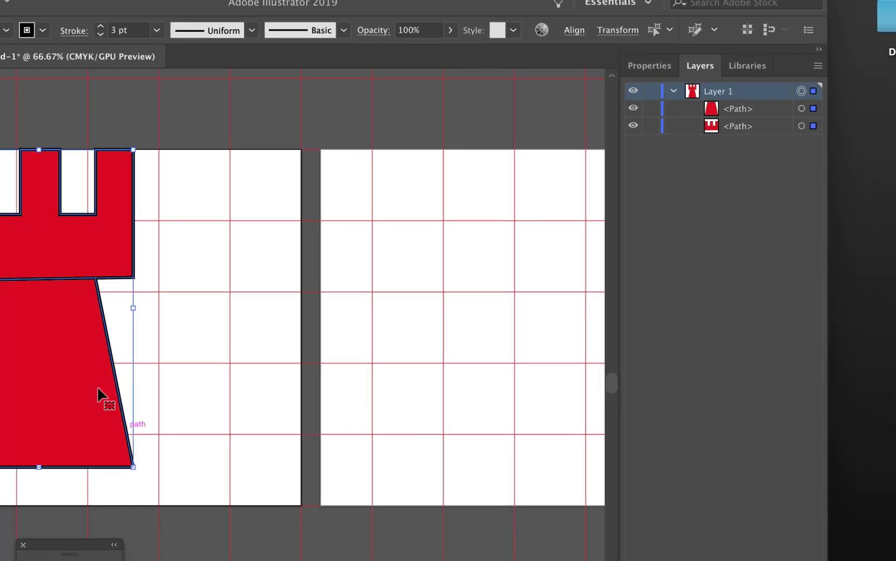
{"action": "left_click_drag", "start_coordinate": [100, 394], "coordinate": [352, 316]}
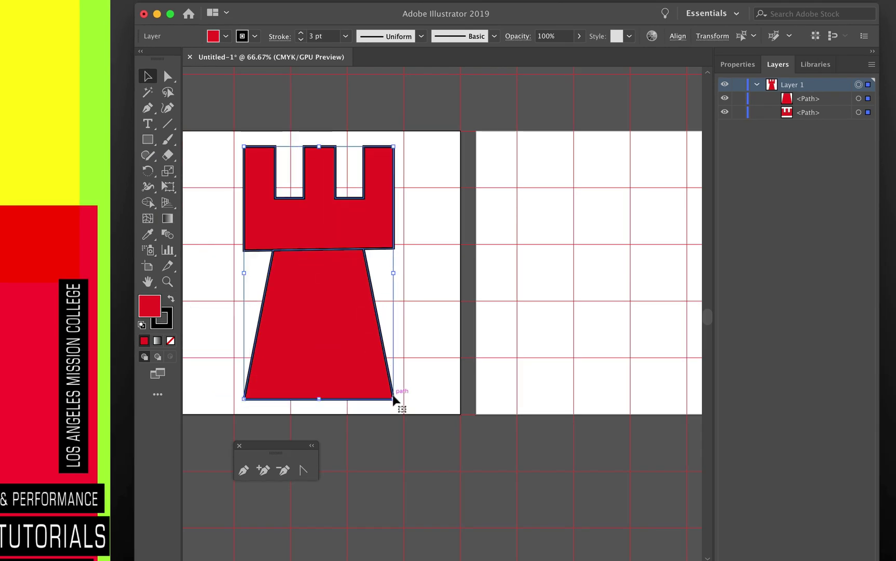
{"action": "mouse_move", "coordinate": [395, 399]}
{"action": "left_mouse_down"}
{"action": "mouse_move", "coordinate": [509, 375]}
{"action": "mouse_move", "coordinate": [381, 379]}
{"action": "mouse_move", "coordinate": [398, 382]}
{"action": "left_mouse_up"}
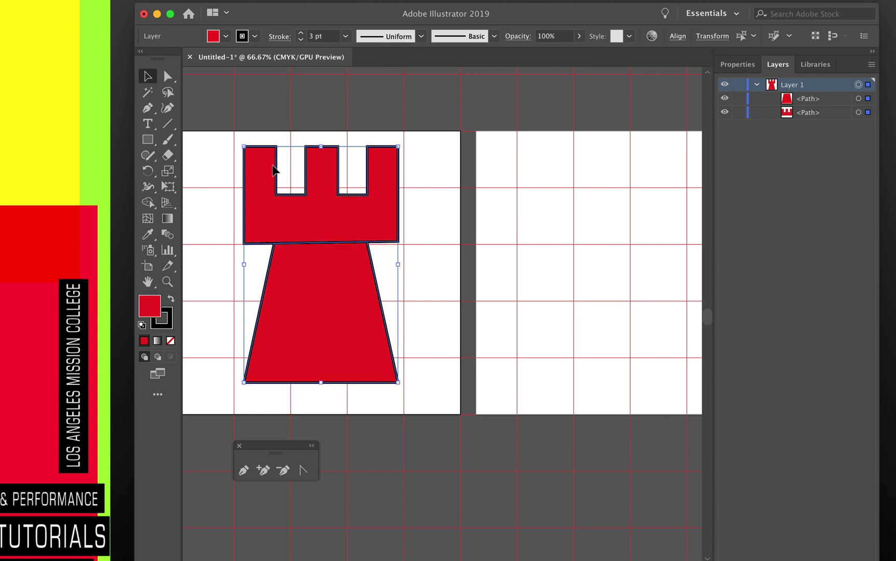
{"action": "left_click_drag", "start_coordinate": [244, 146], "coordinate": [318, 150]}
{"action": "left_click_drag", "start_coordinate": [371, 331], "coordinate": [335, 330]}
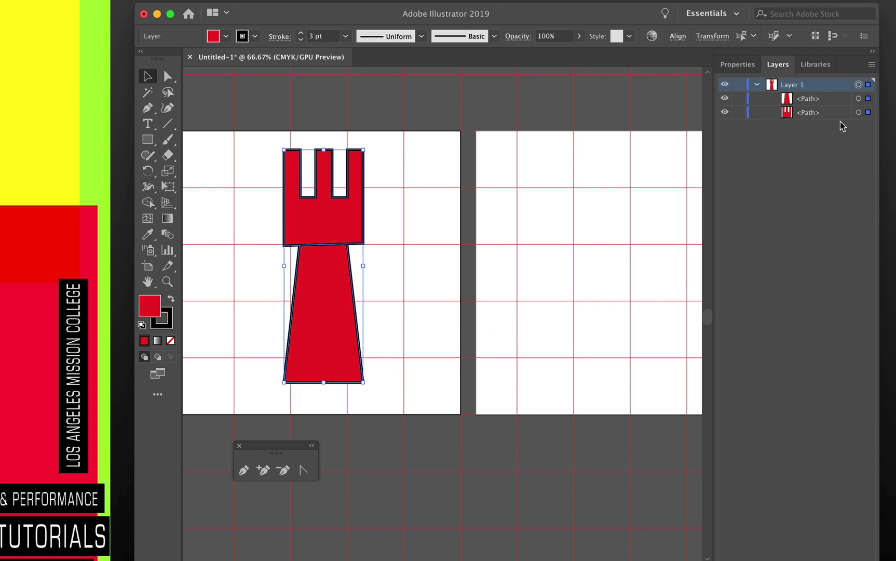
Step: Try moving the battlement up and the body down as separate paths, undoing each move
{"action": "left_click", "coordinate": [859, 99]}
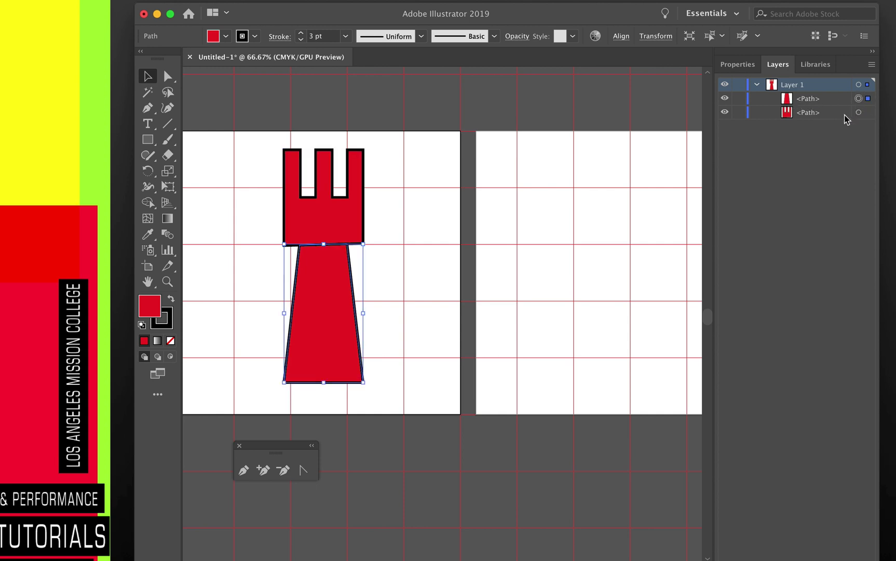
{"action": "left_click_drag", "start_coordinate": [334, 225], "coordinate": [338, 194]}
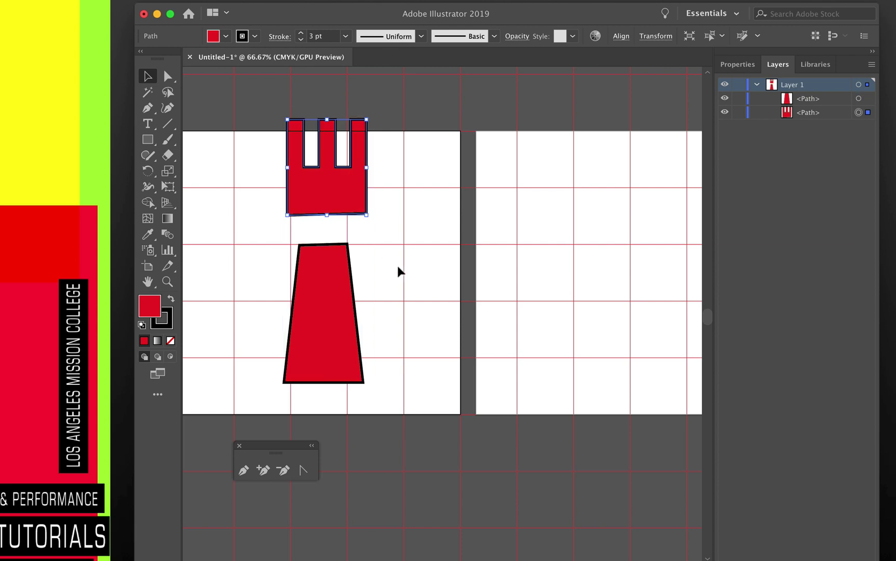
{"action": "key", "text": "ctrl+z"}
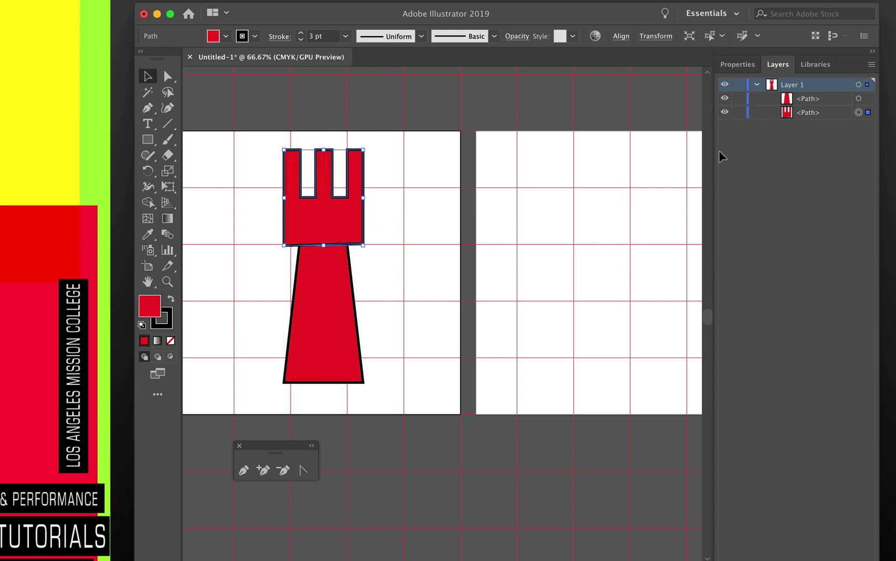
{"action": "left_click", "coordinate": [859, 98]}
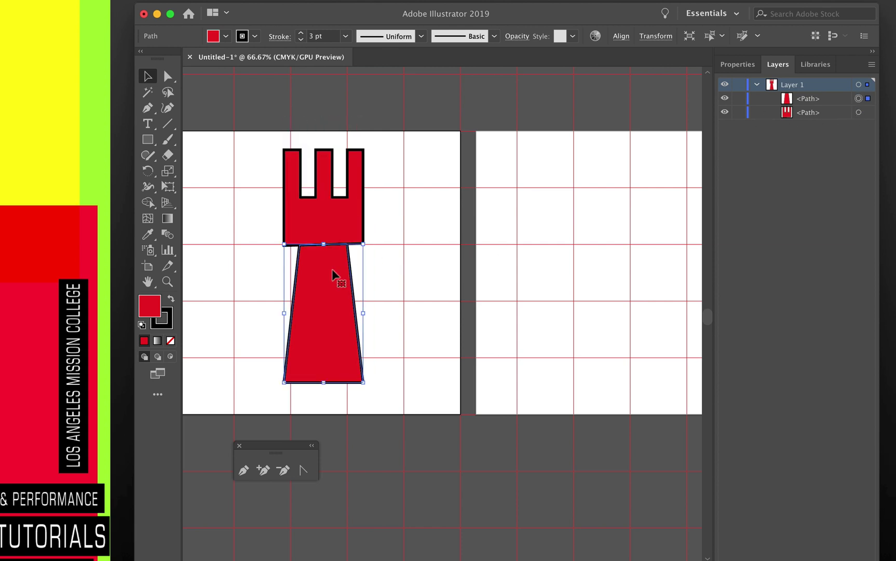
{"action": "left_click_drag", "start_coordinate": [336, 280], "coordinate": [326, 330]}
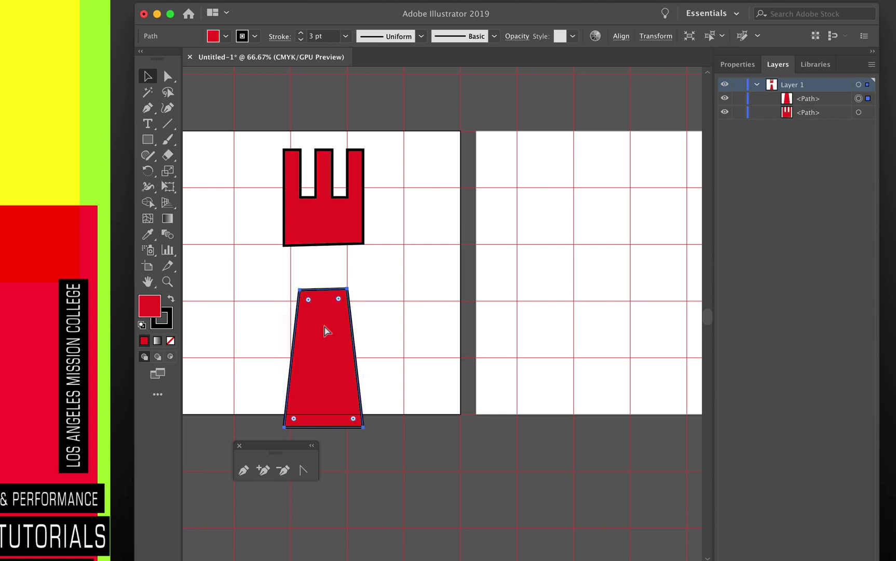
{"action": "key", "text": "ctrl+z"}
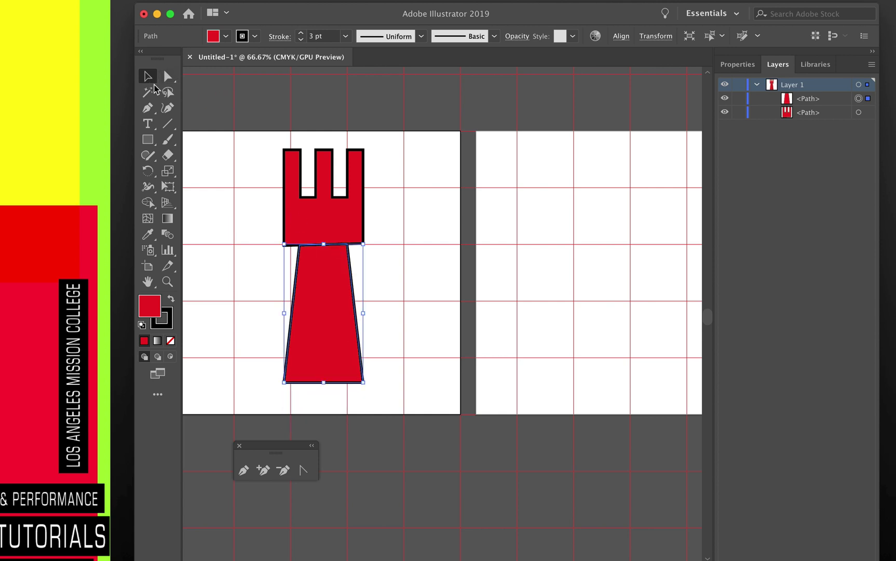
Step: Select the battlement and body together with a selection marquee and move them slightly up and to the left
{"action": "left_click", "coordinate": [258, 180]}
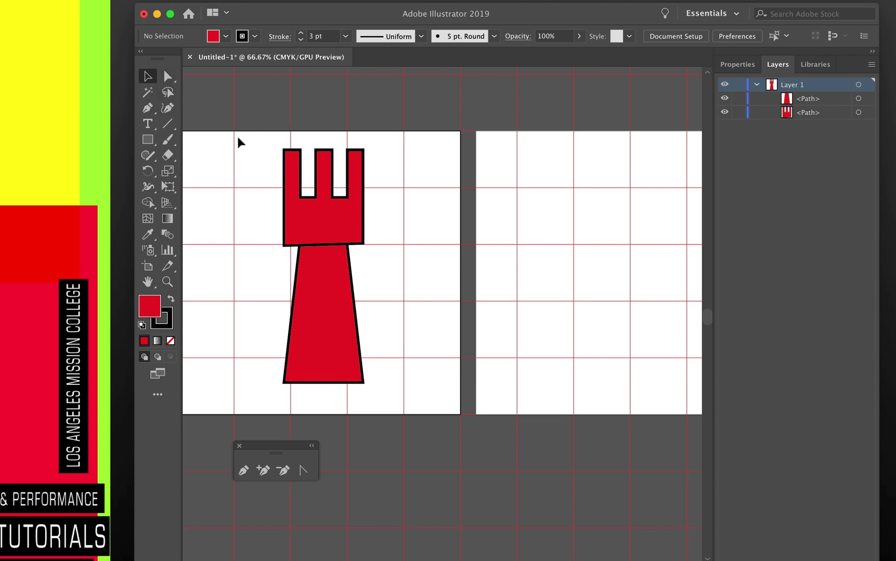
{"action": "left_click_drag", "start_coordinate": [244, 128], "coordinate": [406, 407]}
{"action": "left_click_drag", "start_coordinate": [255, 116], "coordinate": [406, 407]}
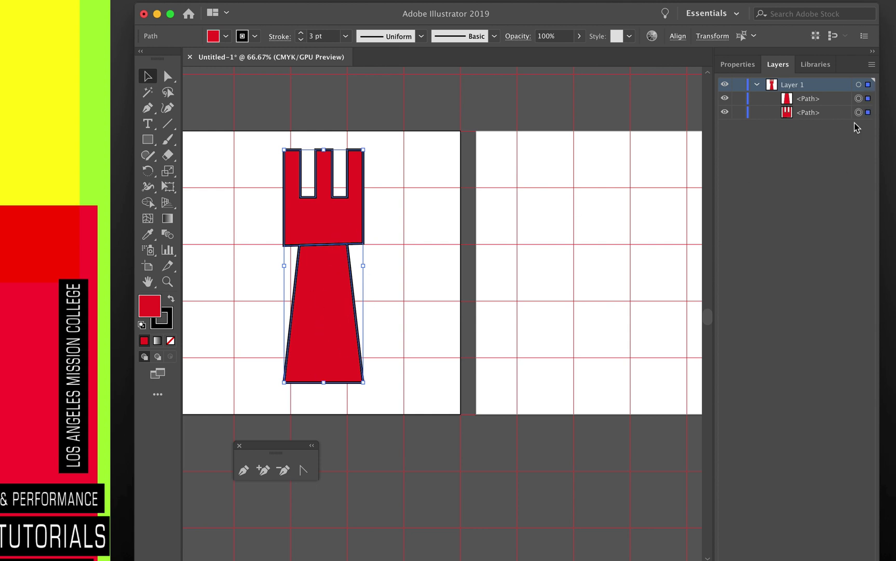
{"action": "mouse_move", "coordinate": [335, 304]}
{"action": "left_mouse_down"}
{"action": "mouse_move", "coordinate": [297, 286]}
{"action": "mouse_move", "coordinate": [236, 298]}
{"action": "mouse_move", "coordinate": [382, 306]}
{"action": "mouse_move", "coordinate": [321, 301]}
{"action": "left_mouse_up"}
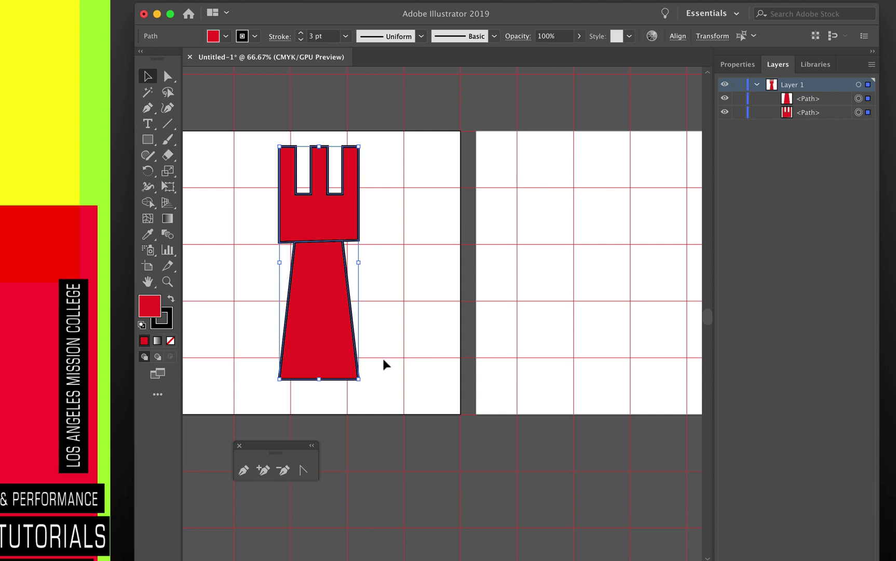
Step: Squeeze the selected rook narrower from its right side and rotate it slightly counterclockwise
{"action": "left_click_drag", "start_coordinate": [361, 262], "coordinate": [328, 263]}
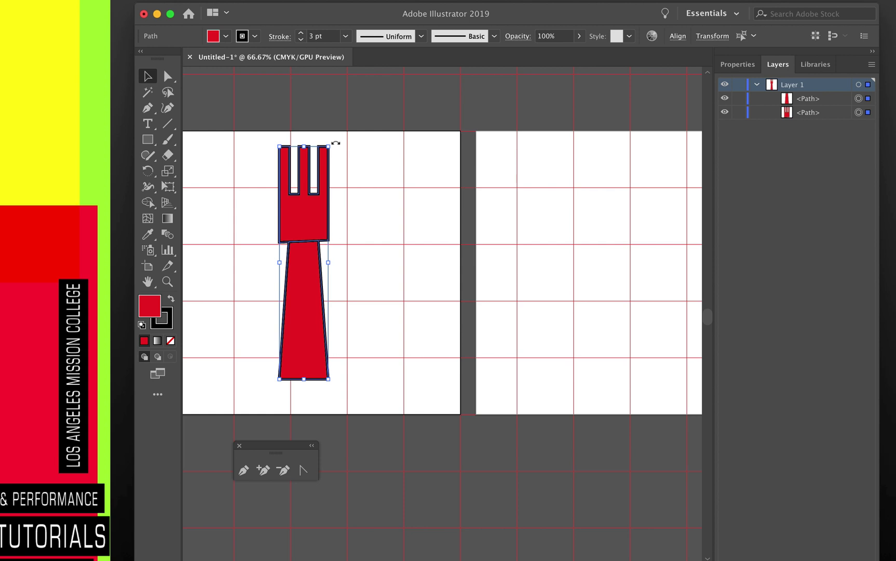
{"action": "mouse_move", "coordinate": [335, 143]}
{"action": "left_mouse_down"}
{"action": "mouse_move", "coordinate": [420, 254]}
{"action": "mouse_move", "coordinate": [414, 326]}
{"action": "mouse_move", "coordinate": [418, 182]}
{"action": "mouse_move", "coordinate": [337, 148]}
{"action": "left_mouse_up"}
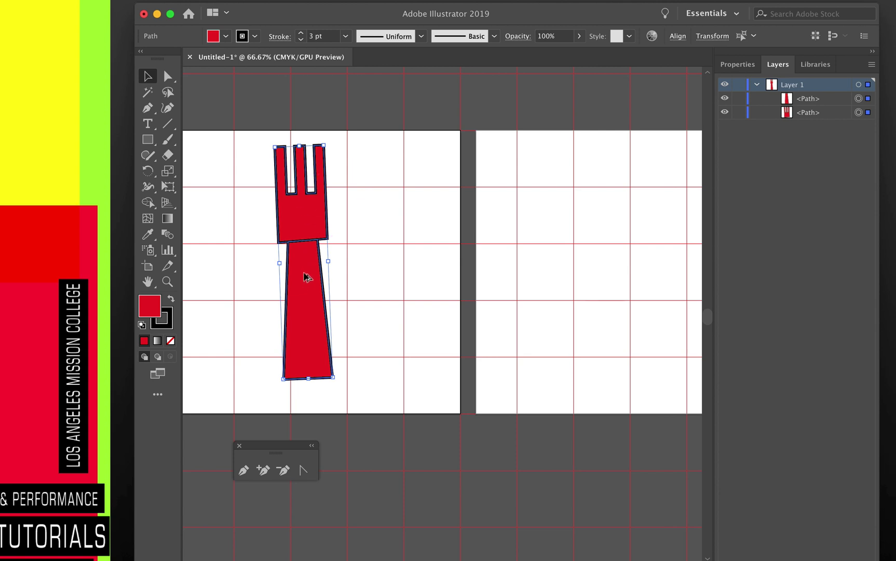
Step: Duplicate the tilted rook twice, placing the copies side by side to the right of the original
{"action": "left_click_drag", "start_coordinate": [306, 274], "coordinate": [372, 274]}
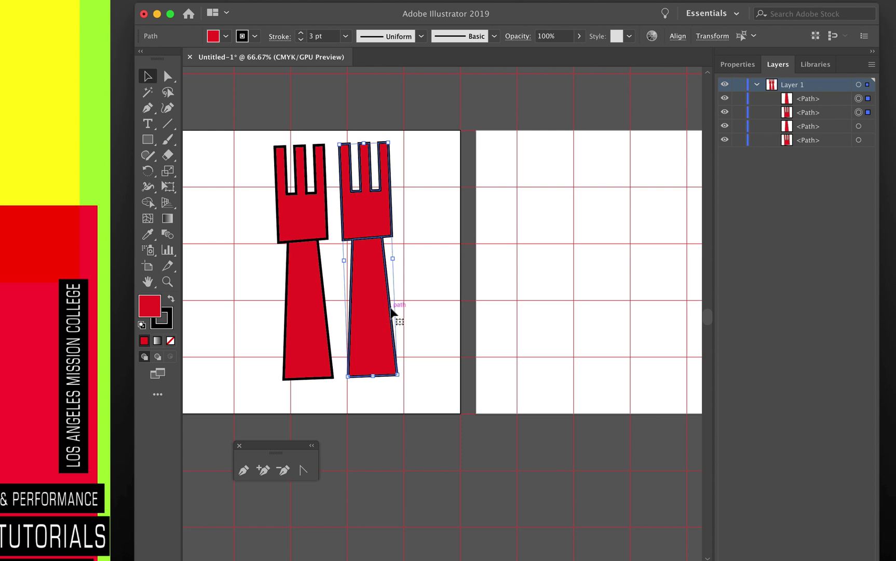
{"action": "left_click_drag", "start_coordinate": [380, 308], "coordinate": [434, 292]}
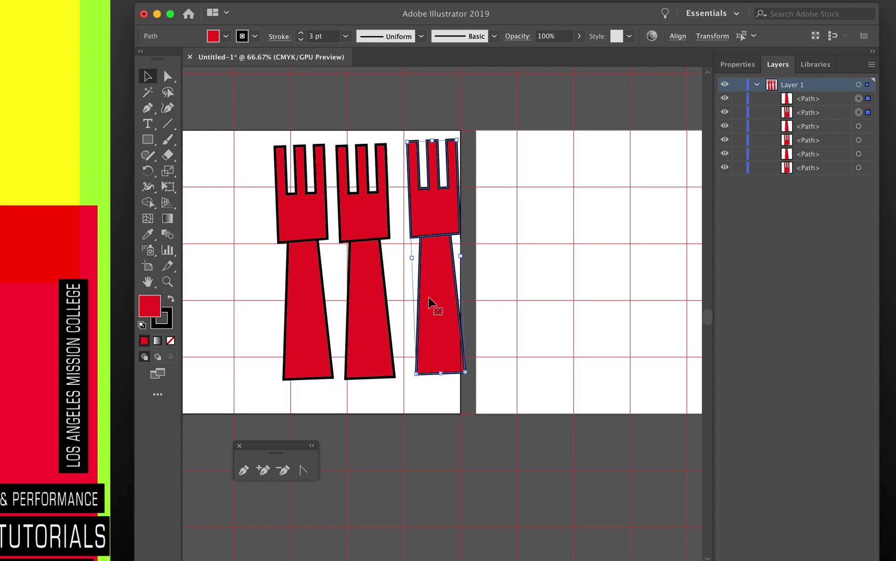
Step: Delete both rook copies and select the original battlement and body together
{"action": "key", "text": "Delete"}
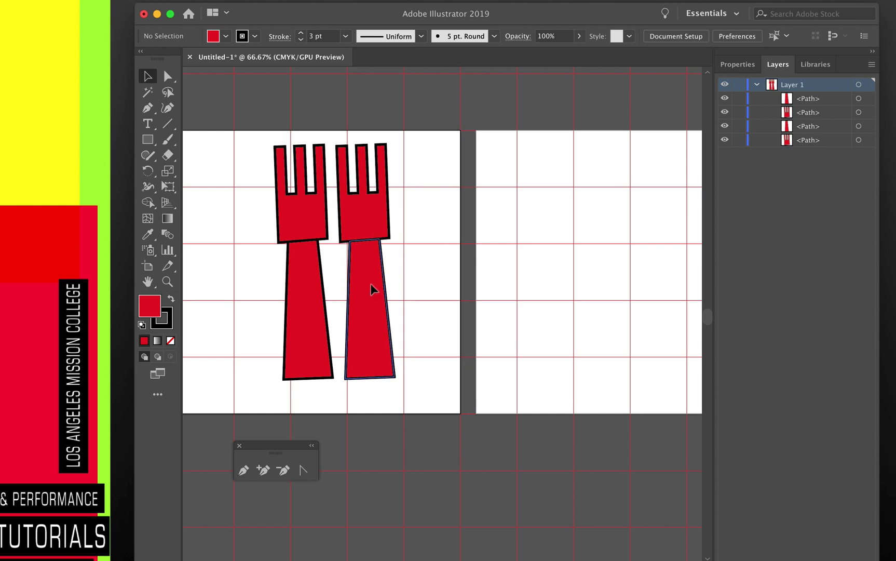
{"action": "left_click", "coordinate": [371, 288]}
{"action": "key", "text": "Delete"}
{"action": "left_click", "coordinate": [369, 227]}
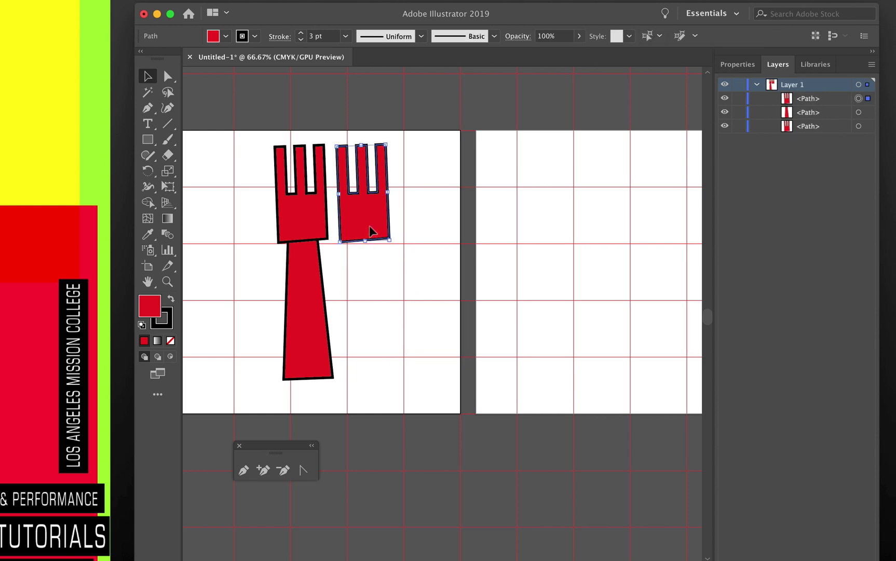
{"action": "key", "text": "Delete"}
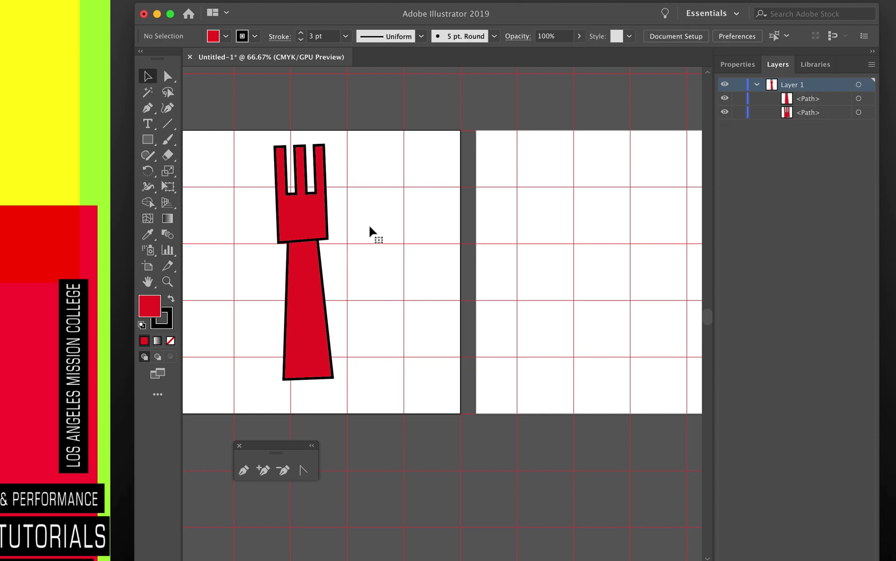
{"action": "left_click_drag", "start_coordinate": [257, 138], "coordinate": [358, 382]}
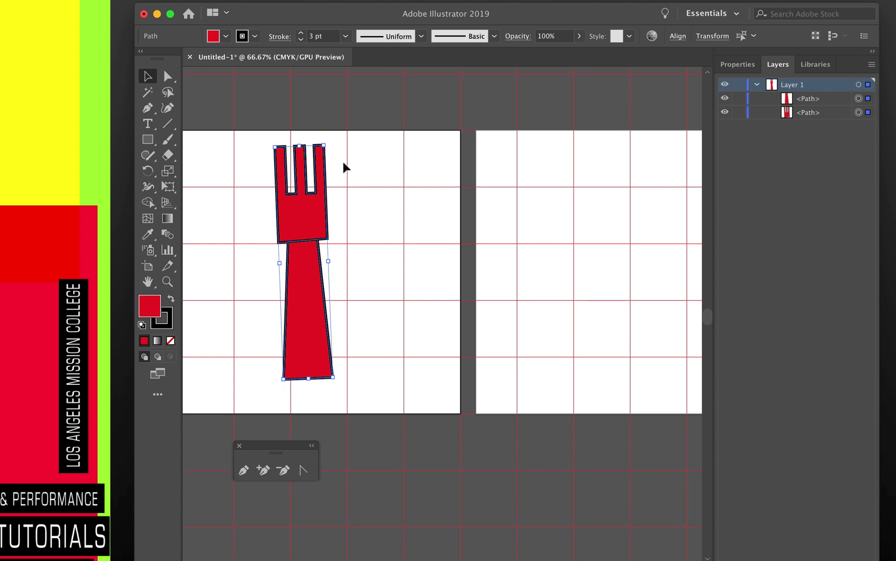
Step: Rotate the selected rook slightly clockwise until it stands nearly upright, and widen it from both sides
{"action": "left_click_drag", "start_coordinate": [335, 140], "coordinate": [336, 141]}
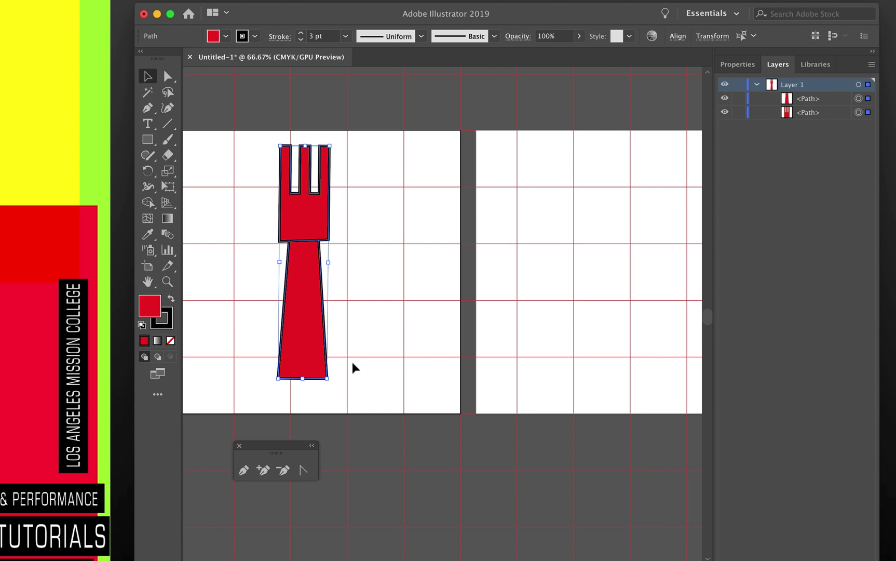
{"action": "key", "text": "super+equal"}
{"action": "key", "text": "super+equal"}
{"action": "key", "text": "super+equal"}
{"action": "key", "text": "super+equal"}
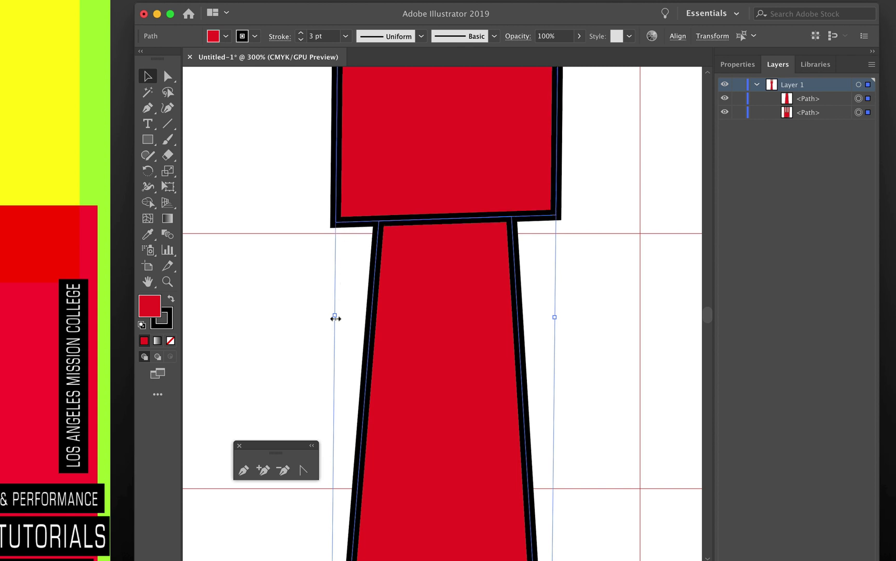
{"action": "left_click_drag", "start_coordinate": [336, 318], "coordinate": [265, 314]}
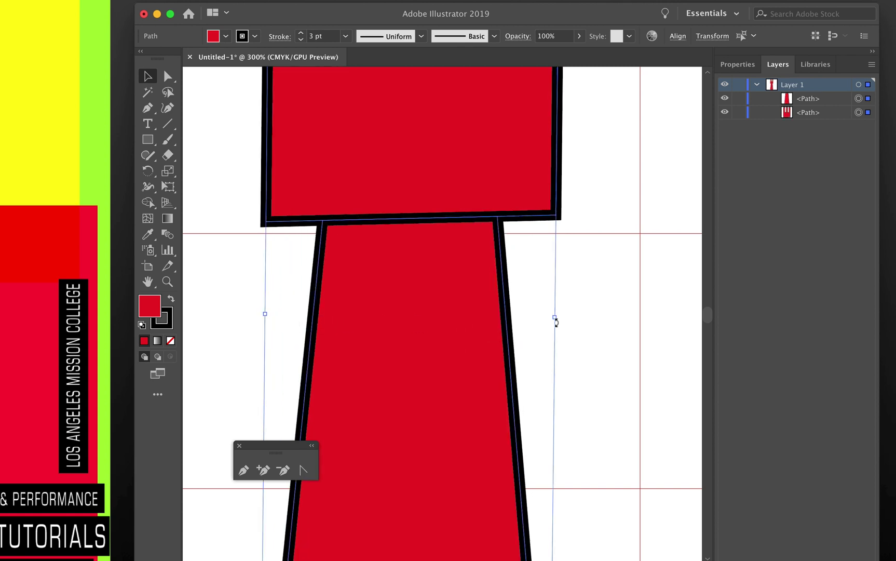
{"action": "left_click_drag", "start_coordinate": [555, 318], "coordinate": [588, 319]}
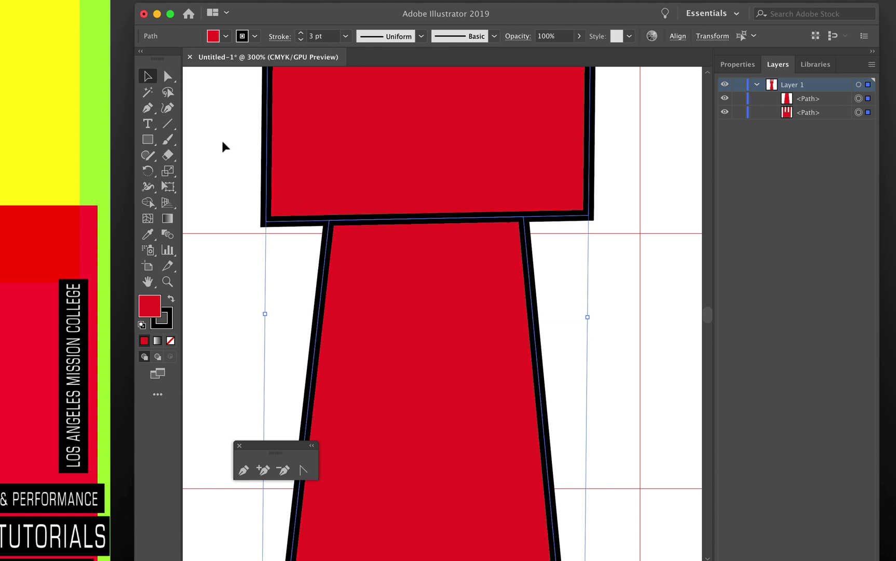
Step: Raise the battlement's lower-left anchor point with the Direct Selection tool and round its two bottom corners to 0.17 in and 0.21 in
{"action": "left_click", "coordinate": [169, 78]}
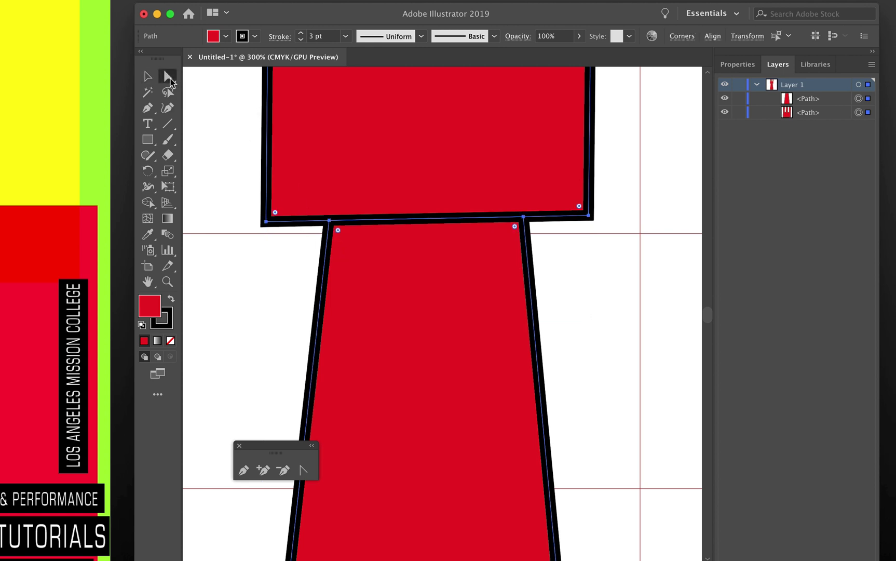
{"action": "left_click", "coordinate": [266, 222]}
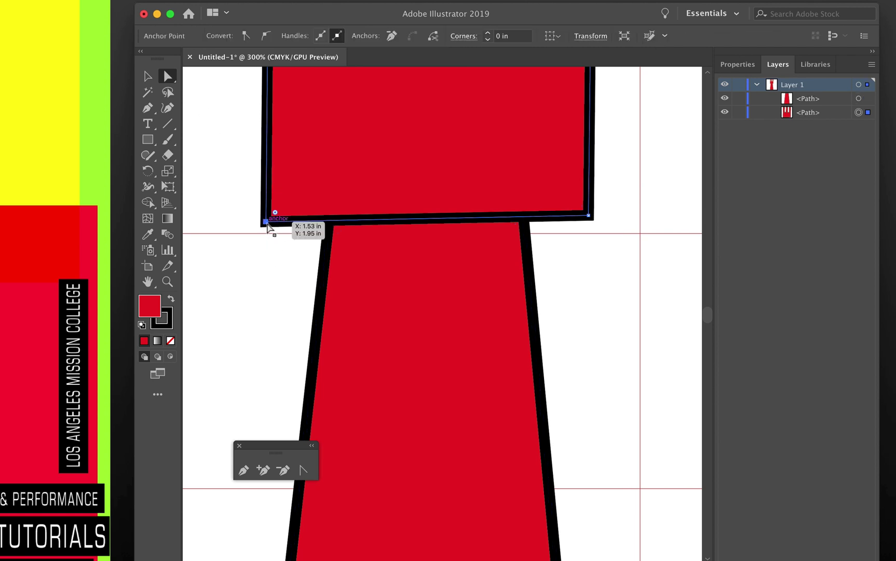
{"action": "left_click_drag", "start_coordinate": [264, 226], "coordinate": [307, 143]}
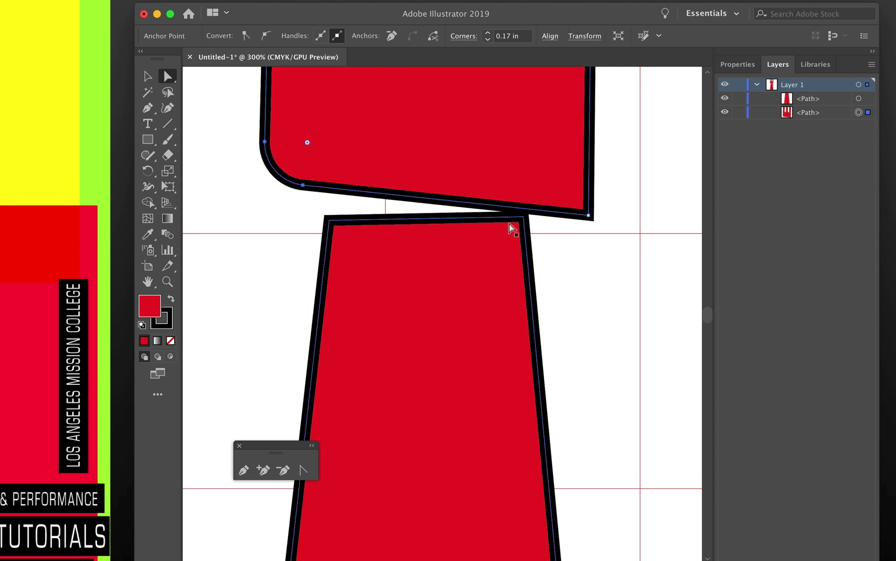
{"action": "left_click", "coordinate": [590, 218]}
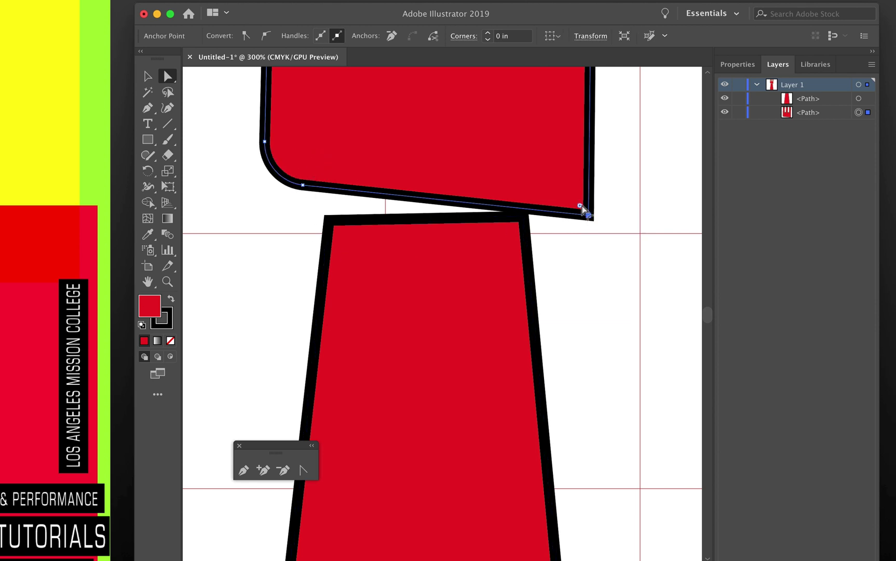
{"action": "left_click_drag", "start_coordinate": [581, 207], "coordinate": [530, 167]}
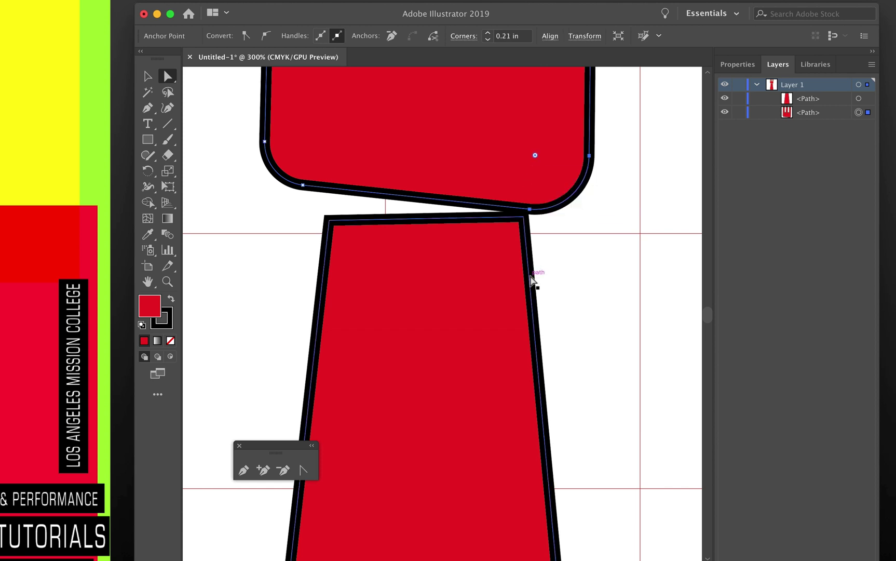
{"action": "scroll", "coordinate": [531, 279], "scroll_direction": "up", "scroll_amount": 10}
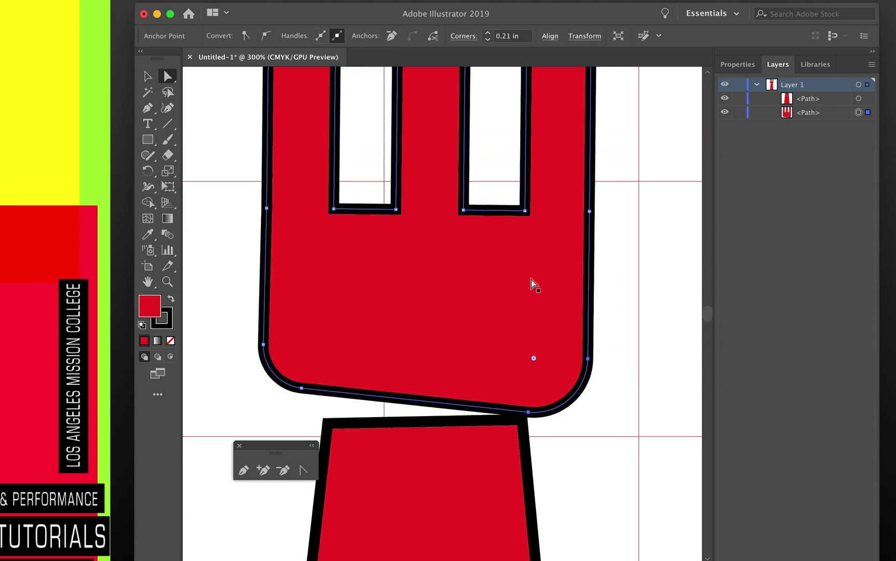
{"action": "scroll", "coordinate": [531, 280], "scroll_direction": "down", "scroll_amount": 10}
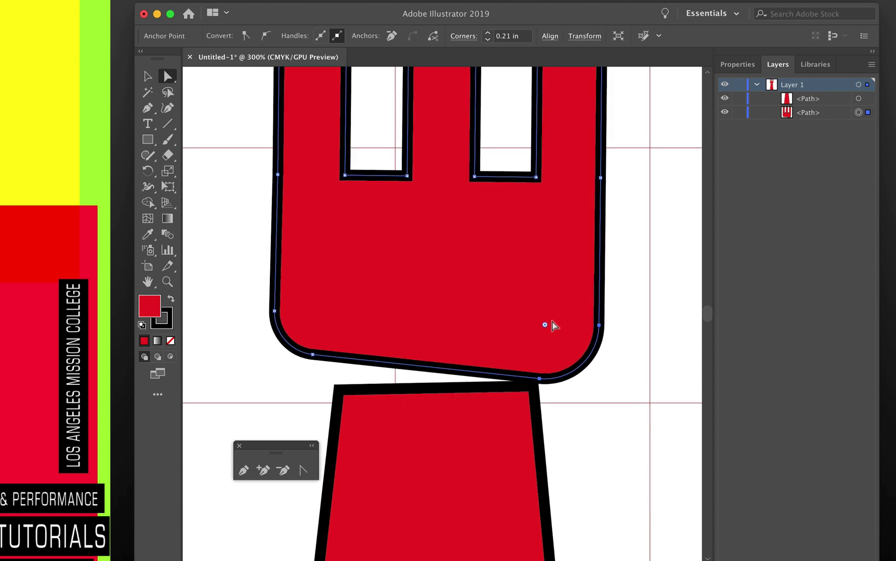
Step: Restore both rounded bottom corners of the battlement to sharp points
{"action": "left_click_drag", "start_coordinate": [545, 325], "coordinate": [670, 494]}
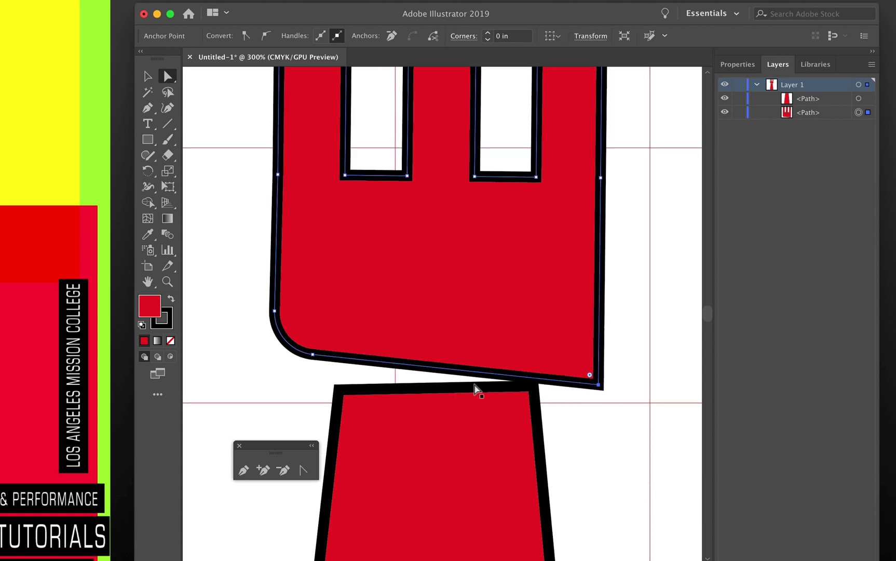
{"action": "left_click", "coordinate": [310, 322]}
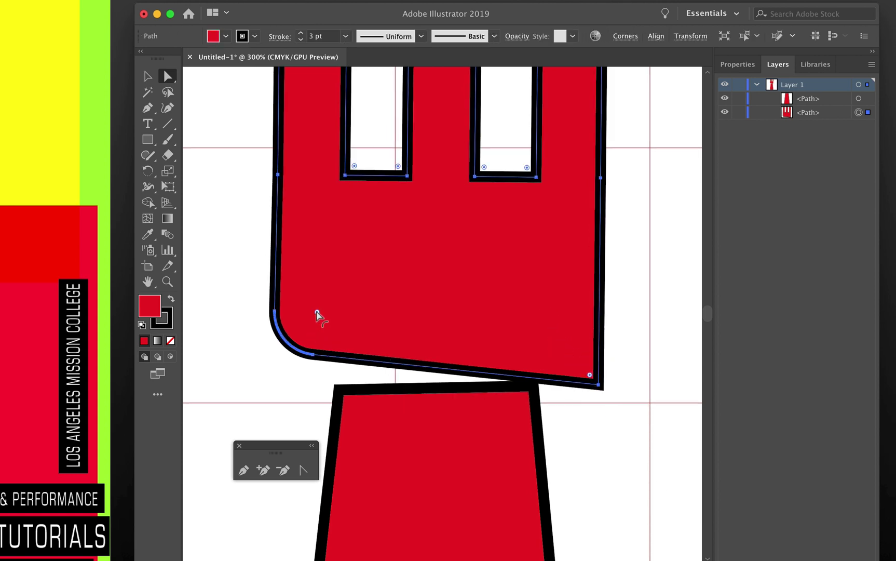
{"action": "left_click_drag", "start_coordinate": [315, 313], "coordinate": [200, 411]}
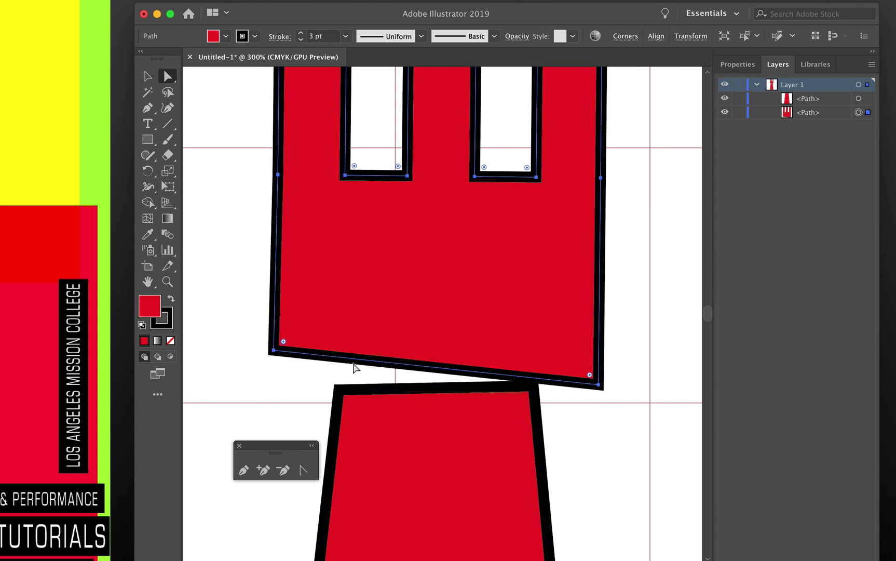
Step: Move the battlement's lower-right corner inward, level with the lower-left one, and pull the anchor on its right edge outward and down
{"action": "left_click", "coordinate": [600, 387]}
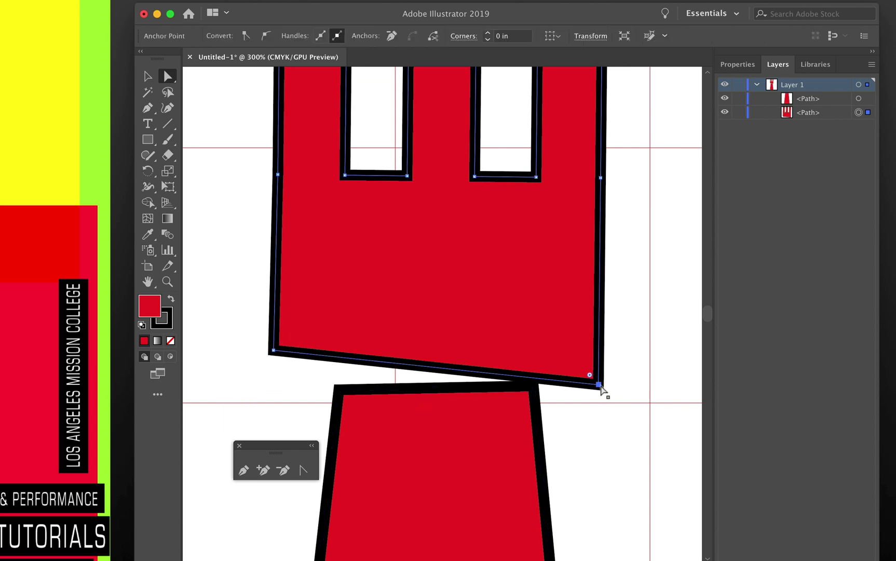
{"action": "left_click_drag", "start_coordinate": [599, 385], "coordinate": [539, 350]}
{"action": "left_click_drag", "start_coordinate": [600, 178], "coordinate": [634, 218]}
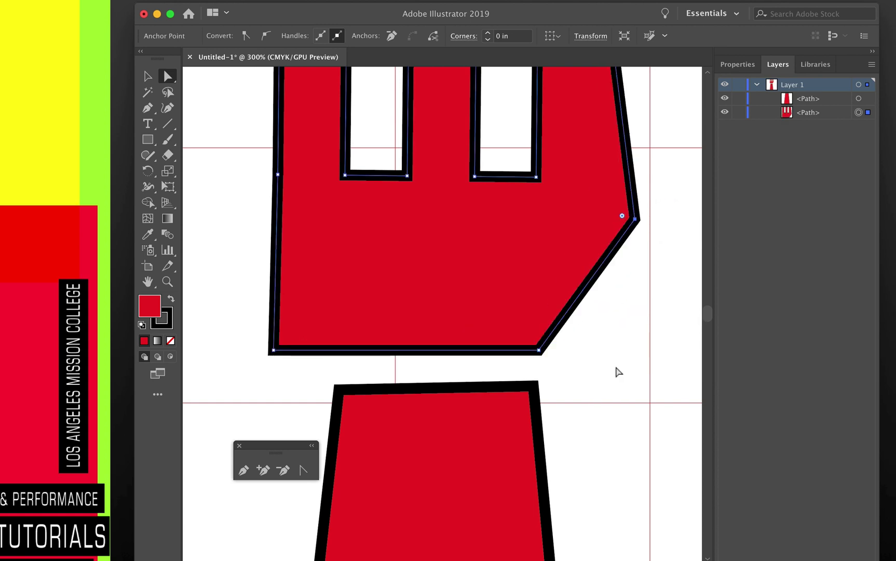
Step: Slant the tops of the three prongs by raising their right corners, and pull the anchor on the battlement's left edge outward
{"action": "scroll", "coordinate": [617, 371], "scroll_direction": "up", "scroll_amount": 6}
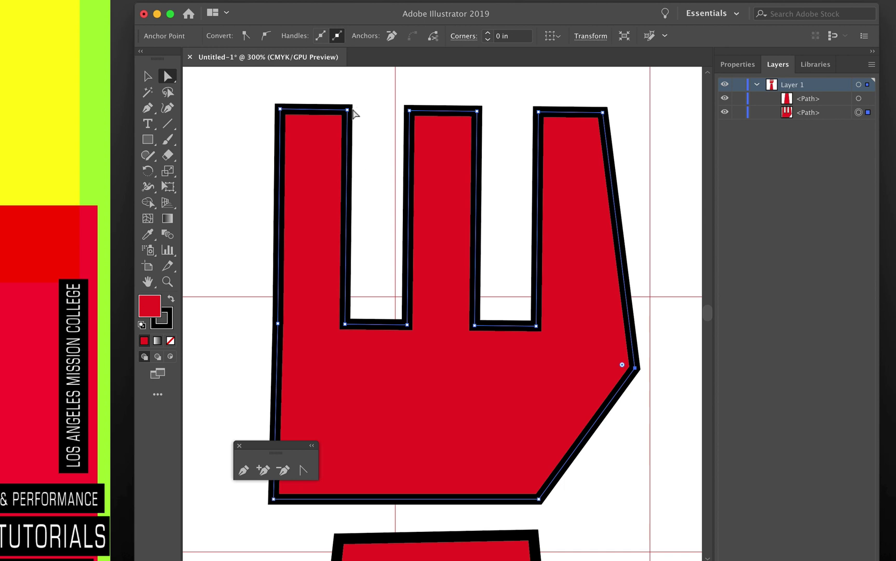
{"action": "left_click_drag", "start_coordinate": [348, 110], "coordinate": [364, 83]}
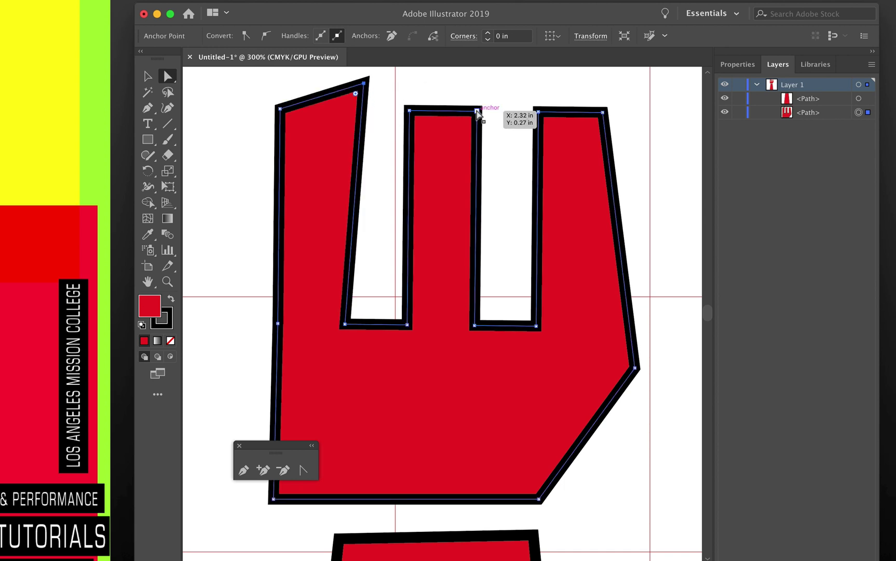
{"action": "left_click_drag", "start_coordinate": [478, 110], "coordinate": [497, 85]}
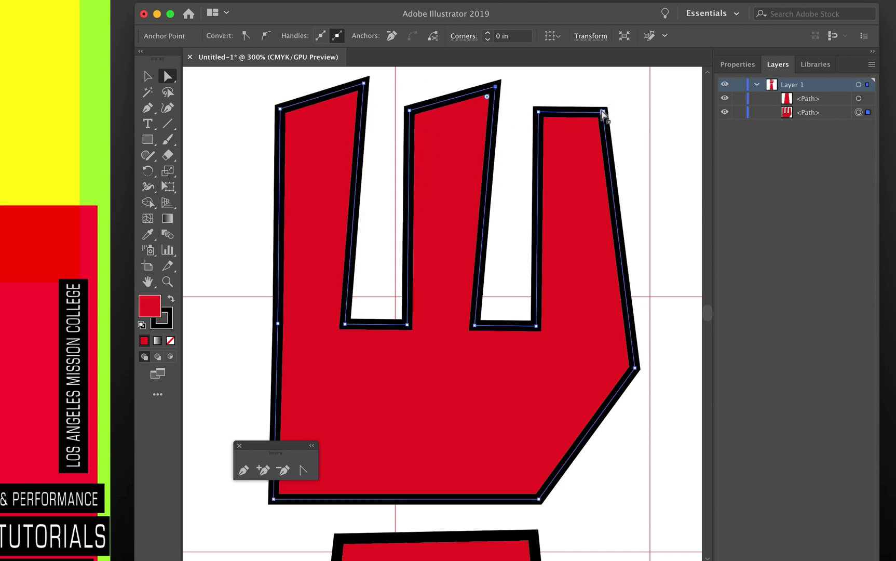
{"action": "left_click_drag", "start_coordinate": [603, 112], "coordinate": [611, 99]}
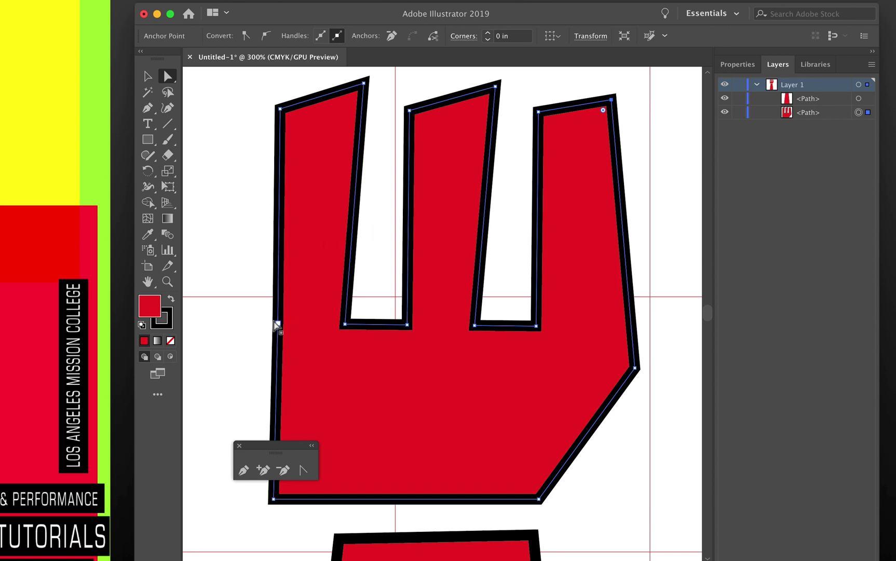
{"action": "left_click_drag", "start_coordinate": [278, 322], "coordinate": [239, 320]}
Step: Snap the body's two top corners onto the battlement's bottom corners and deselect the shapes
{"action": "scroll", "coordinate": [413, 404], "scroll_direction": "down", "scroll_amount": 10}
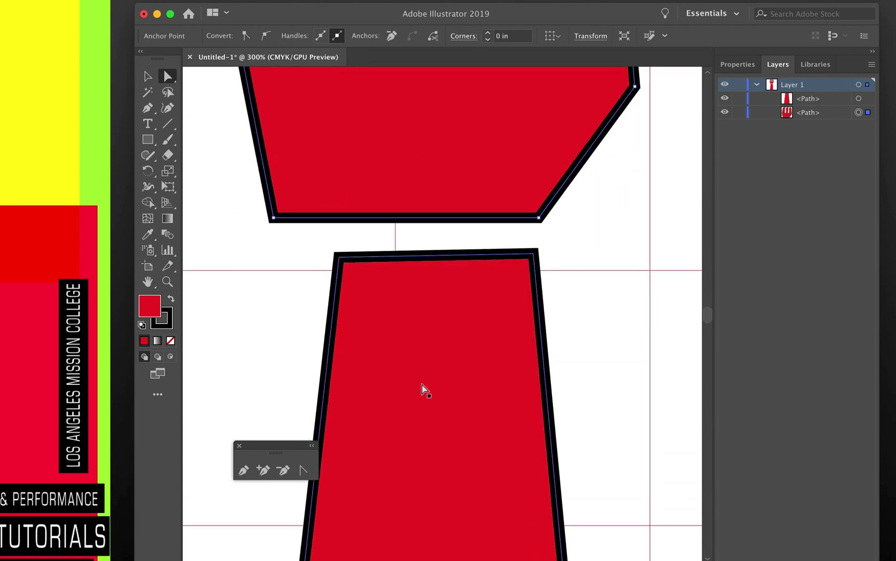
{"action": "left_click", "coordinate": [340, 257]}
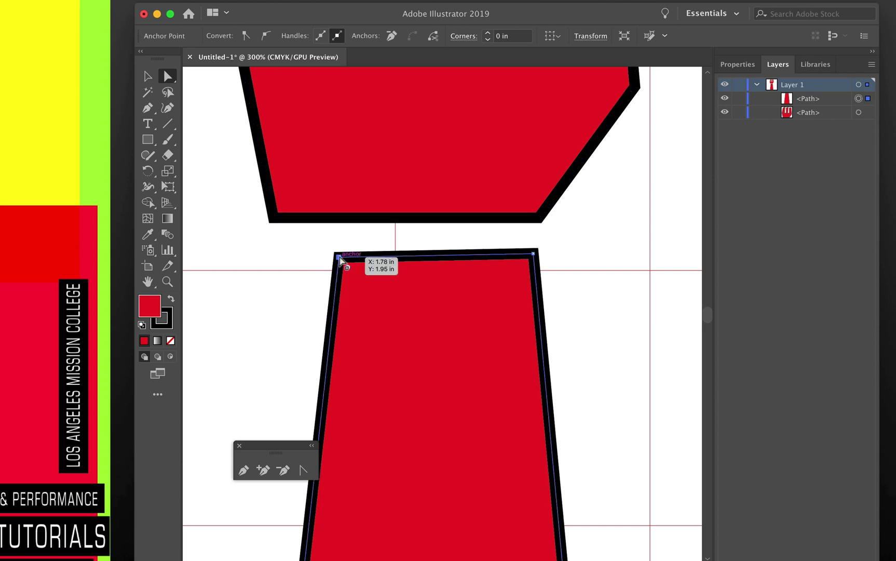
{"action": "left_click_drag", "start_coordinate": [339, 257], "coordinate": [273, 217]}
{"action": "left_click_drag", "start_coordinate": [534, 252], "coordinate": [536, 216]}
{"action": "left_click", "coordinate": [611, 379]}
Step: Select both top anchor points of the middle prong and move them up together to lengthen it
{"action": "scroll", "coordinate": [612, 377], "scroll_direction": "up", "scroll_amount": 5}
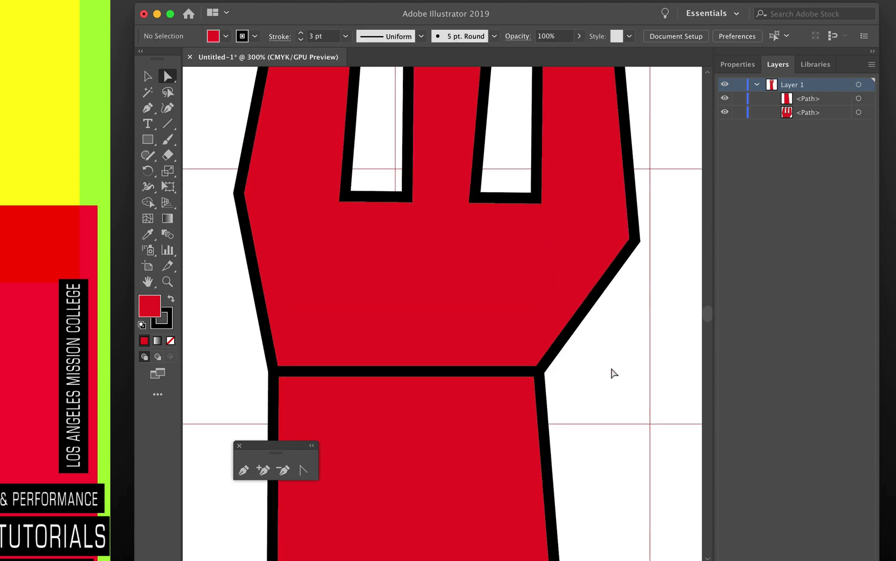
{"action": "scroll", "coordinate": [613, 374], "scroll_direction": "down", "scroll_amount": 4}
{"action": "scroll", "coordinate": [613, 373], "scroll_direction": "up", "scroll_amount": 10}
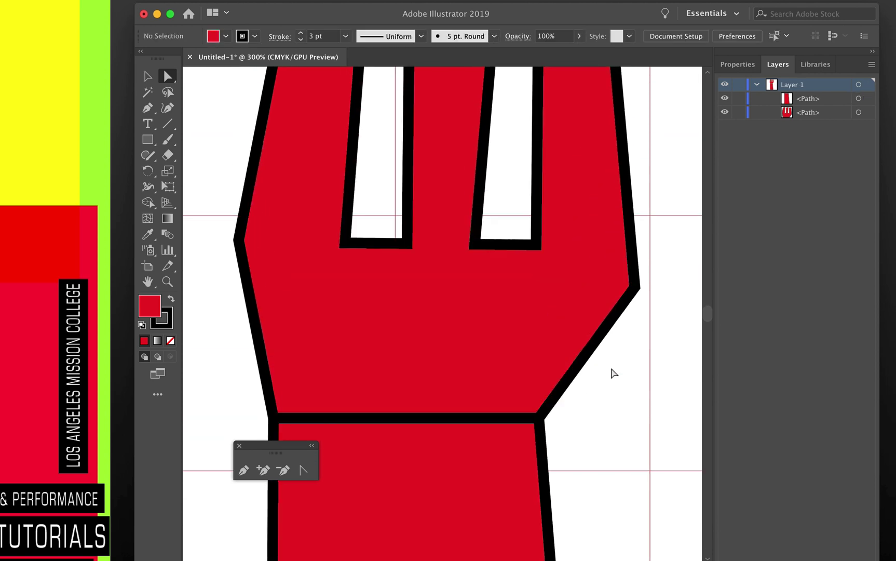
{"action": "scroll", "coordinate": [290, 195], "scroll_direction": "up", "scroll_amount": 1}
{"action": "left_click", "coordinate": [284, 182]}
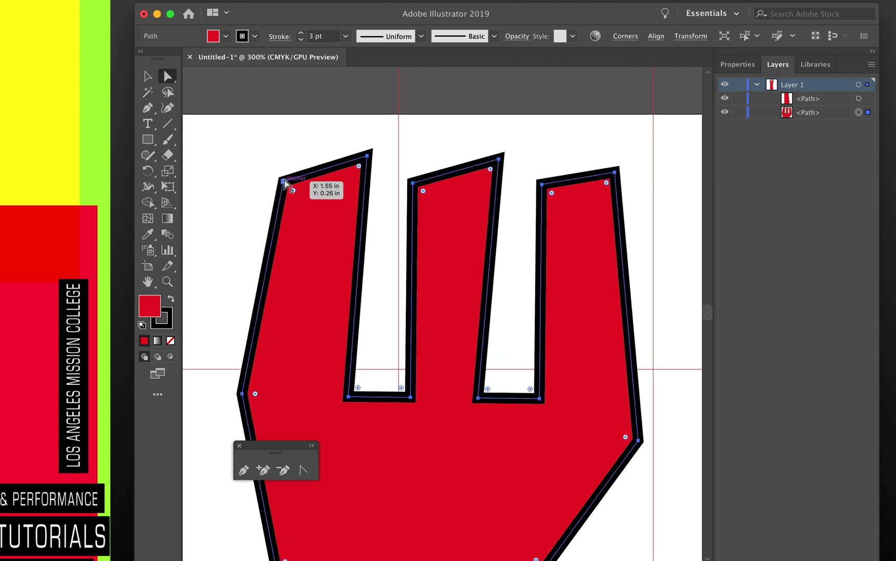
{"action": "left_click", "coordinate": [413, 183]}
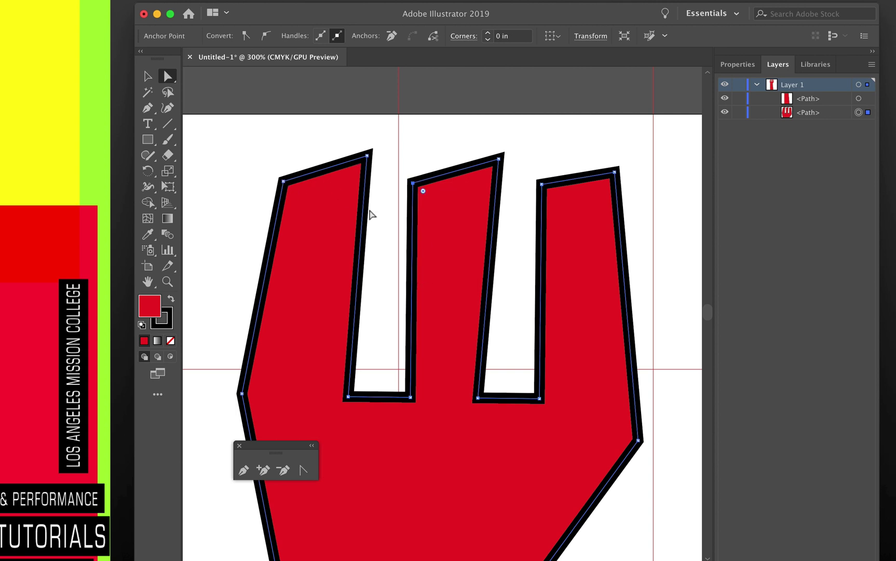
{"action": "left_click", "coordinate": [498, 160]}
{"action": "left_click", "coordinate": [413, 183], "text": "shift"}
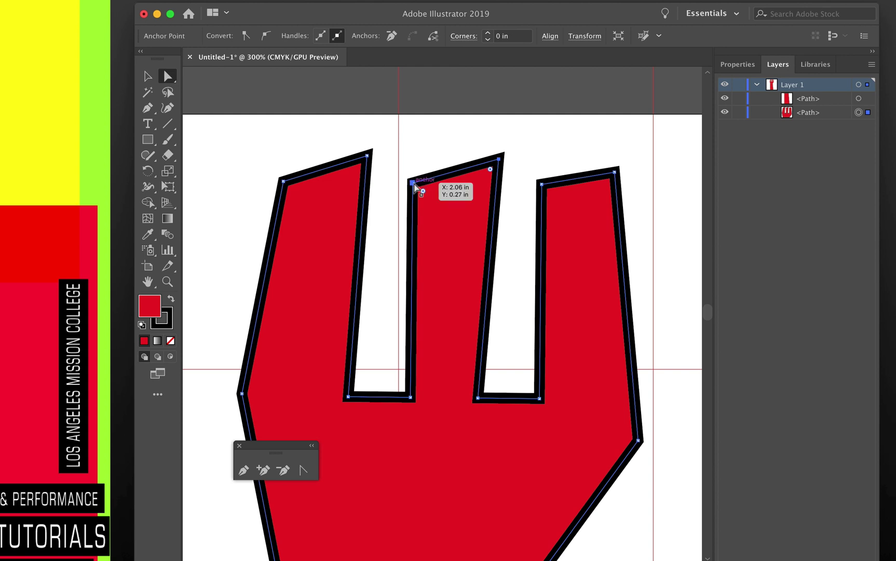
{"action": "left_click_drag", "start_coordinate": [414, 183], "coordinate": [405, 137]}
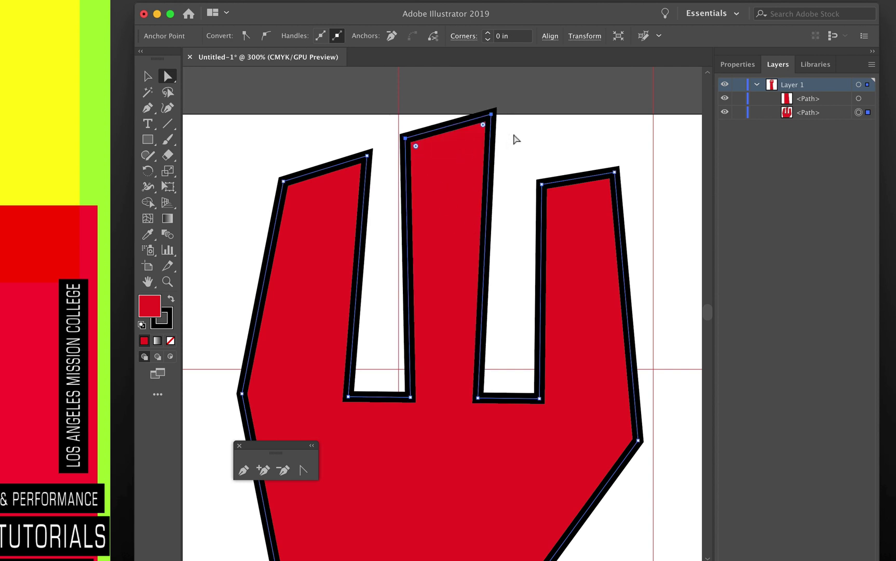
Step: Select both top anchor points of the right prong and move them far down together to form a short thumb
{"action": "left_click", "coordinate": [543, 185]}
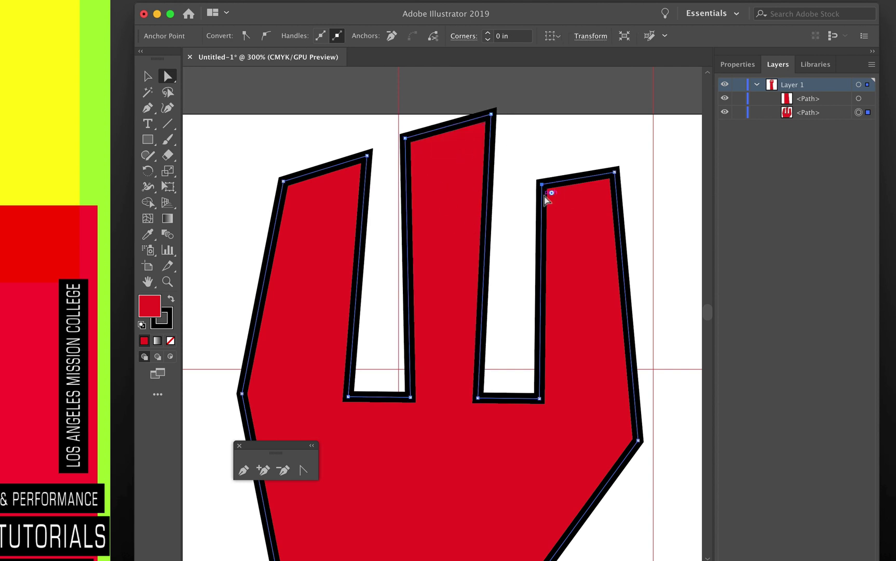
{"action": "left_click", "coordinate": [543, 186]}
{"action": "left_click", "coordinate": [615, 172]}
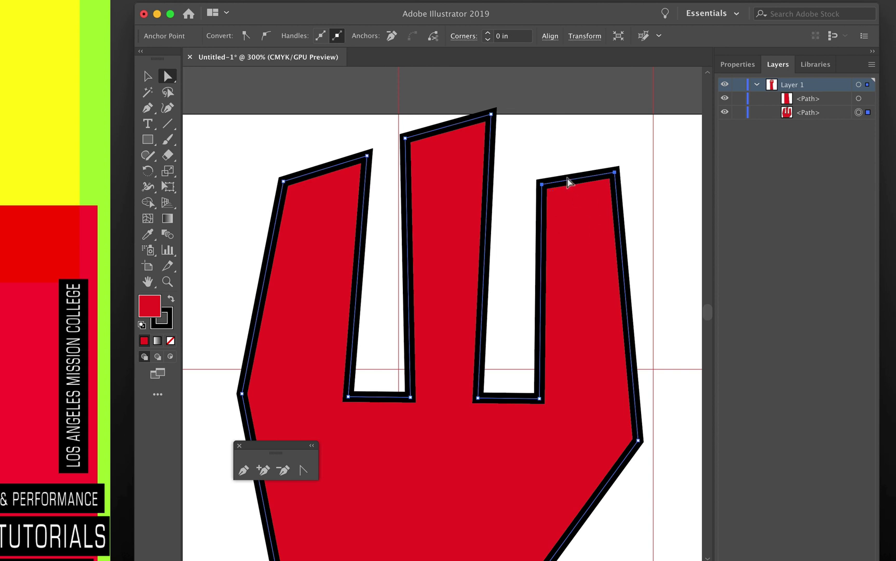
{"action": "mouse_move", "coordinate": [543, 185]}
{"action": "left_mouse_down"}
{"action": "mouse_move", "coordinate": [547, 252]}
{"action": "mouse_move", "coordinate": [543, 186]}
{"action": "left_mouse_up"}
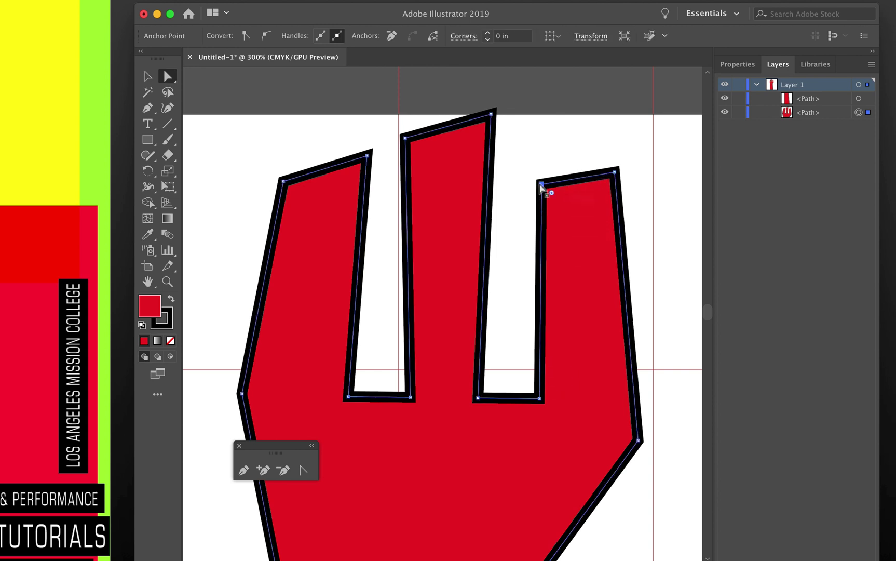
{"action": "left_click", "coordinate": [615, 173]}
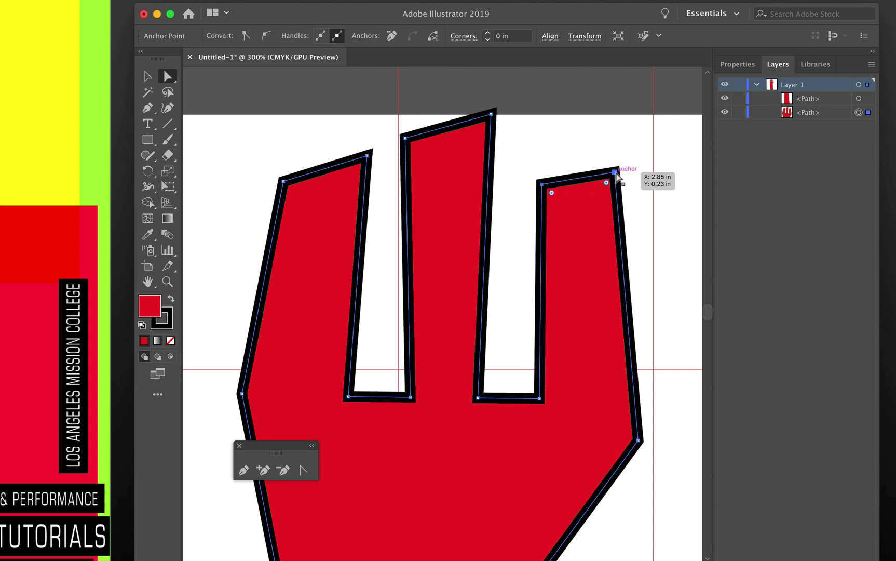
{"action": "left_click_drag", "start_coordinate": [616, 173], "coordinate": [626, 331]}
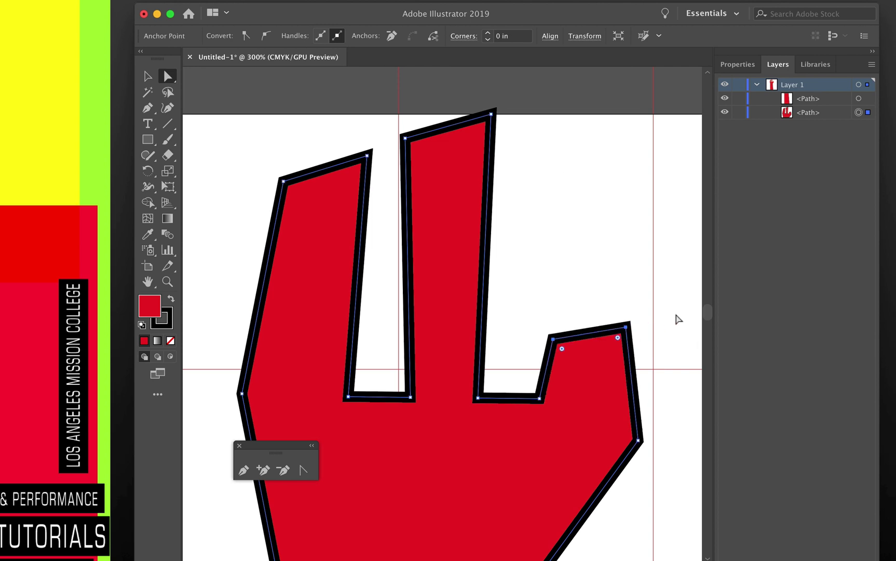
{"action": "left_click", "coordinate": [628, 335]}
{"action": "scroll", "coordinate": [610, 328], "scroll_direction": "down", "scroll_amount": 3}
{"action": "scroll", "coordinate": [519, 321], "scroll_direction": "right", "scroll_amount": 5}
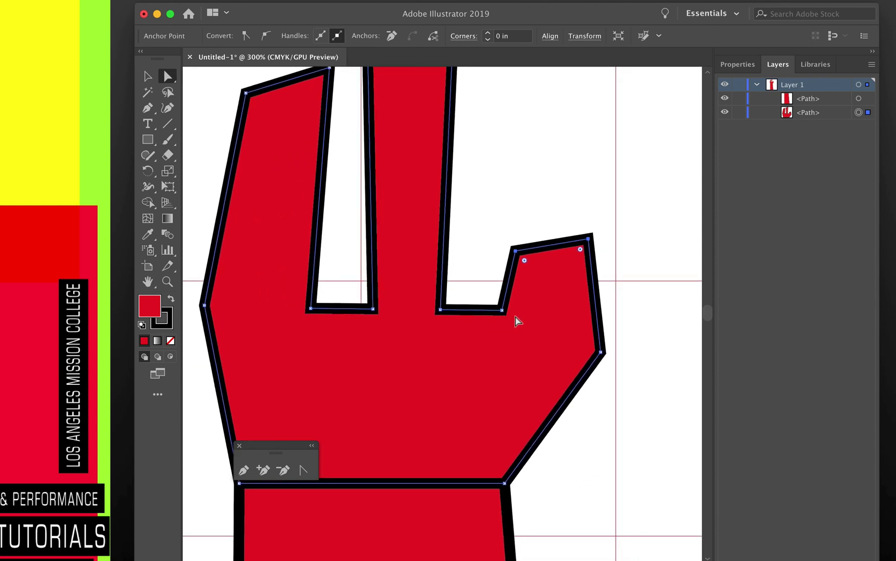
{"action": "key", "text": "super+minus"}
{"action": "key", "text": "super+minus"}
{"action": "key", "text": "super+minus"}
{"action": "key", "text": "super+minus"}
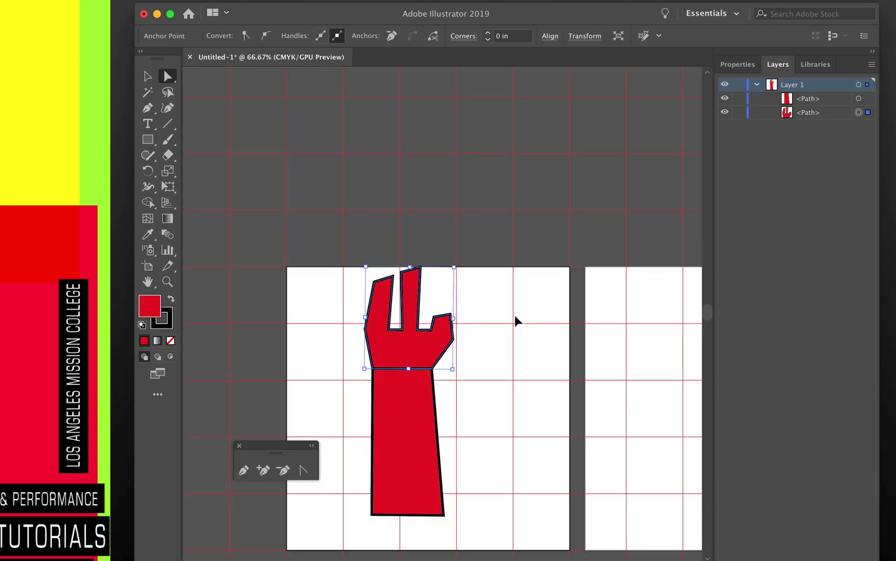
Step: Hide the grid and move the floating set of Pen tools above the blank second artboard
{"action": "left_click_drag", "start_coordinate": [536, 393], "coordinate": [271, 284]}
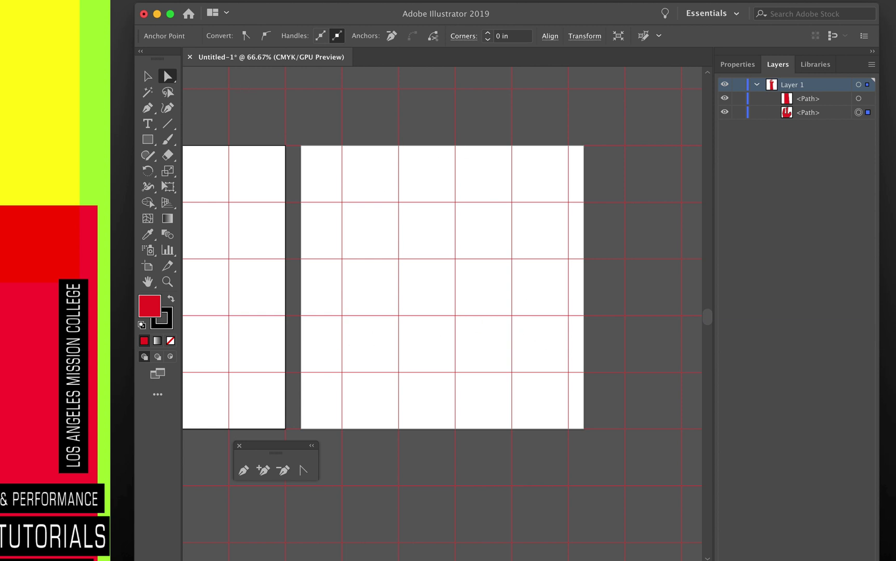
{"action": "left_click", "coordinate": [187, 1]}
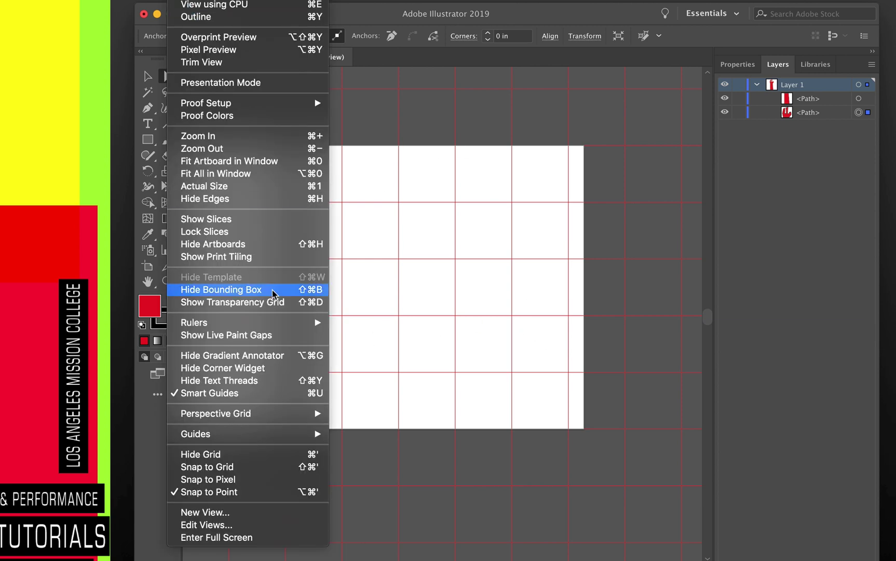
{"action": "left_click", "coordinate": [269, 459]}
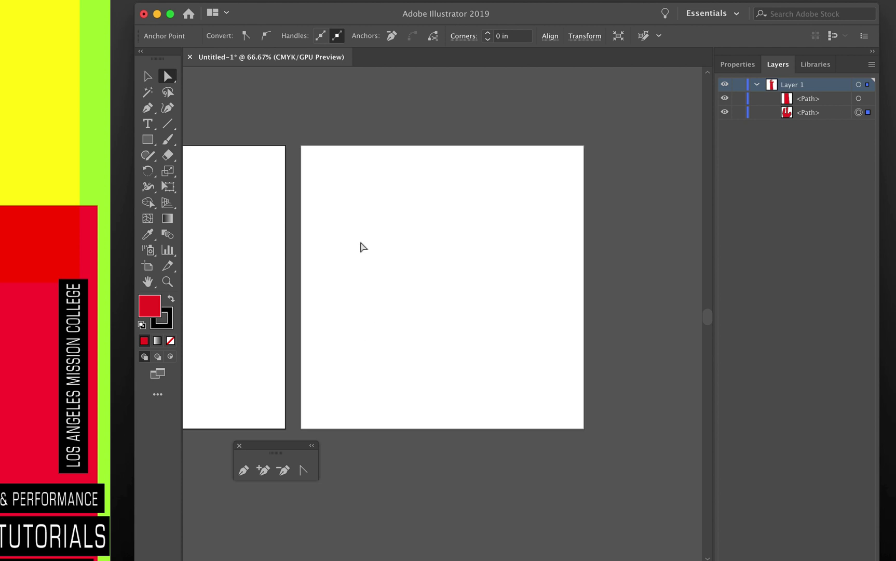
{"action": "left_click", "coordinate": [148, 108]}
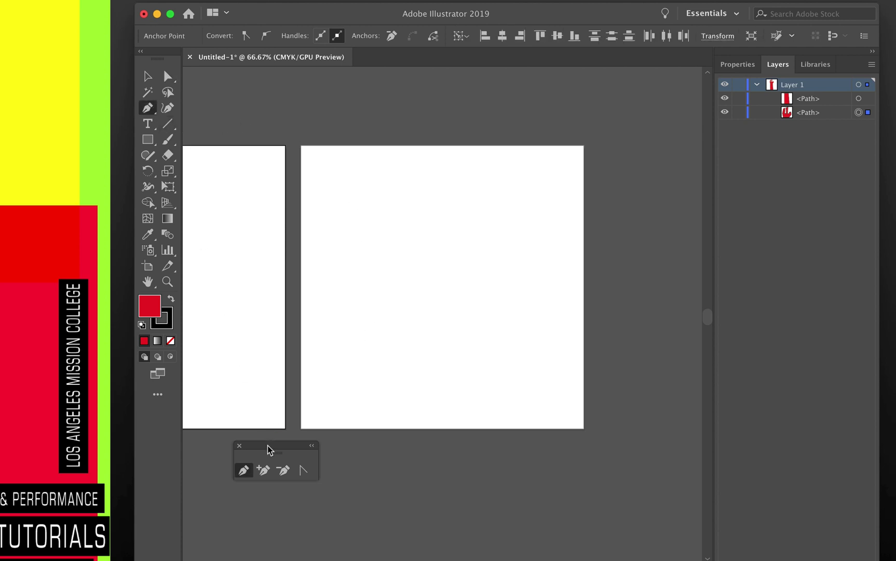
{"action": "left_click_drag", "start_coordinate": [267, 445], "coordinate": [354, 91]}
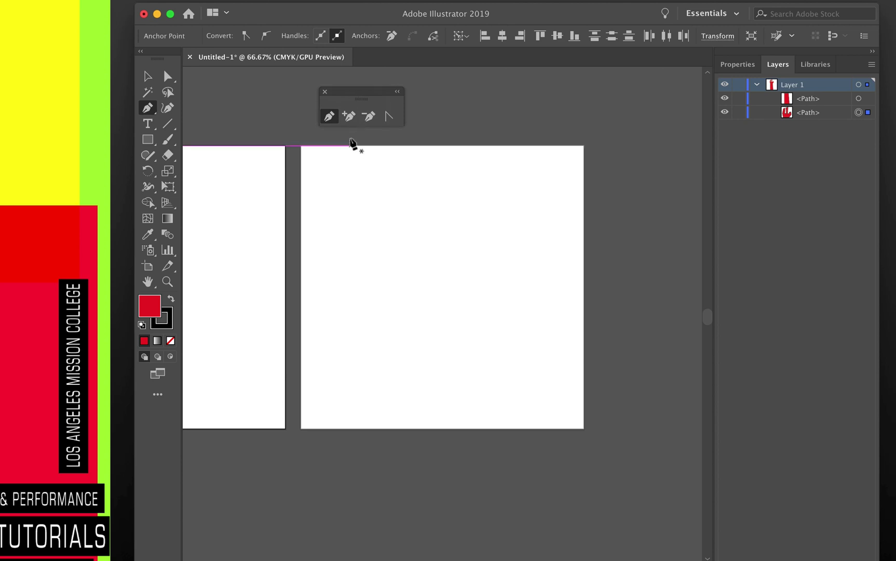
Step: Draw a tall arch on the second artboard with the Pen tool, using a smooth anchor at its top and a lower right end
{"action": "left_click", "coordinate": [337, 281]}
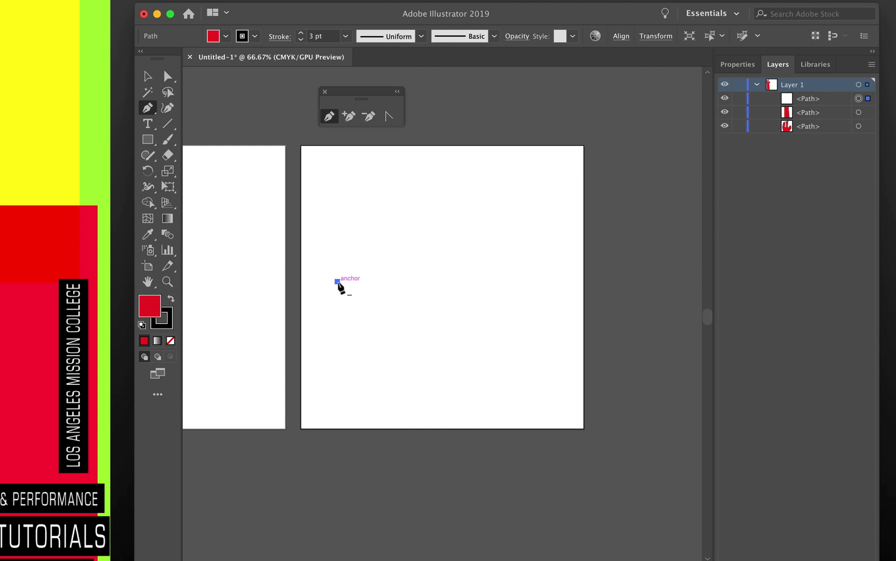
{"action": "left_click", "coordinate": [426, 166]}
{"action": "left_click_drag", "start_coordinate": [425, 165], "coordinate": [520, 167]}
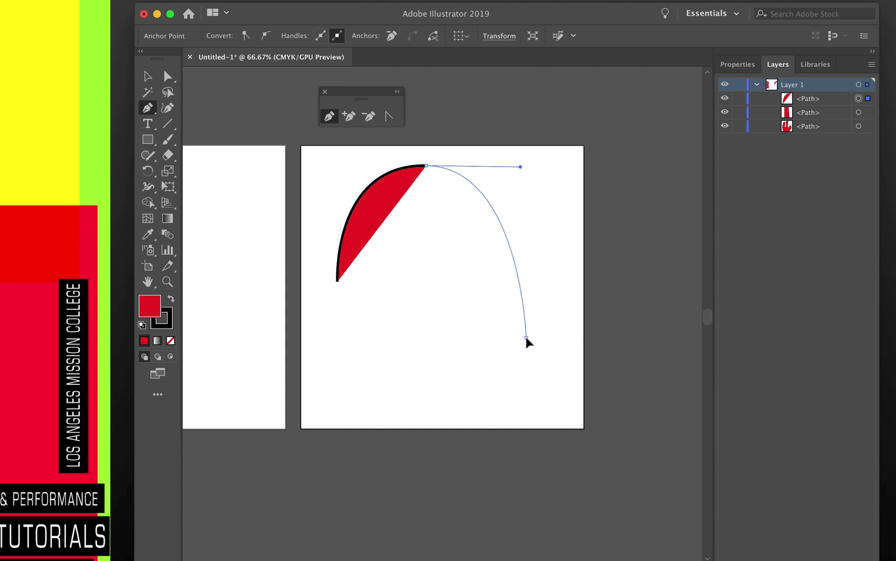
{"action": "left_click", "coordinate": [527, 337]}
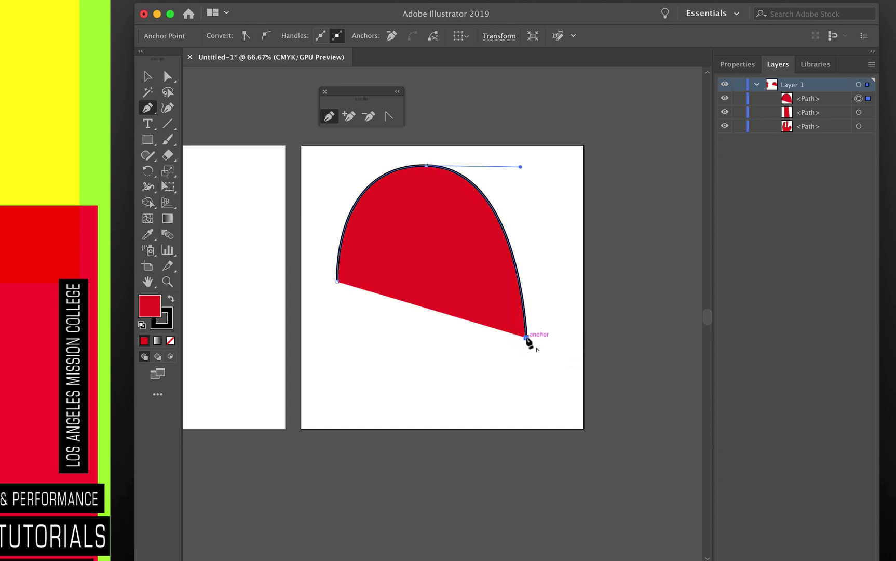
Step: Continue the arch's path with straight inner segments and a rounded lower-left hook, and close it at the starting anchor
{"action": "left_click", "coordinate": [418, 404]}
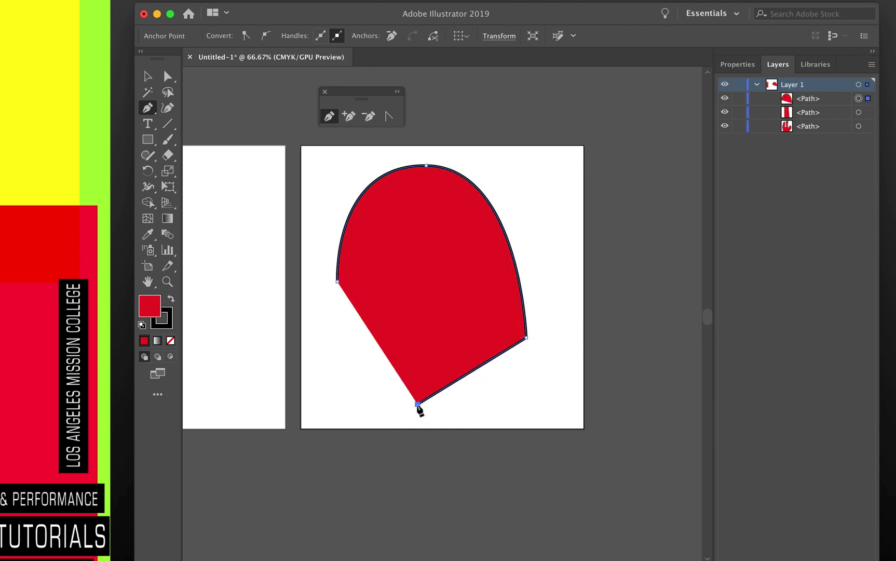
{"action": "left_click", "coordinate": [449, 295]}
{"action": "left_click", "coordinate": [437, 244]}
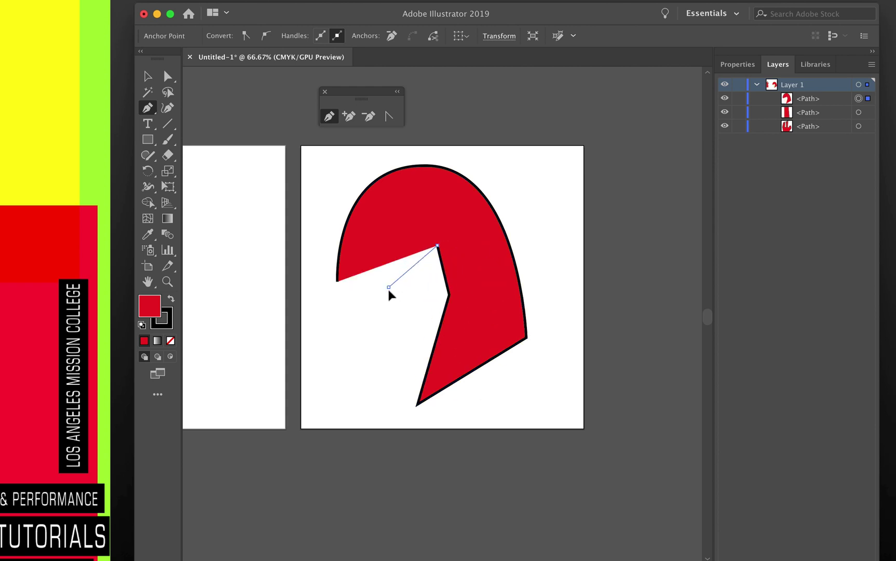
{"action": "left_click", "coordinate": [388, 287]}
{"action": "left_click_drag", "start_coordinate": [379, 346], "coordinate": [323, 352]}
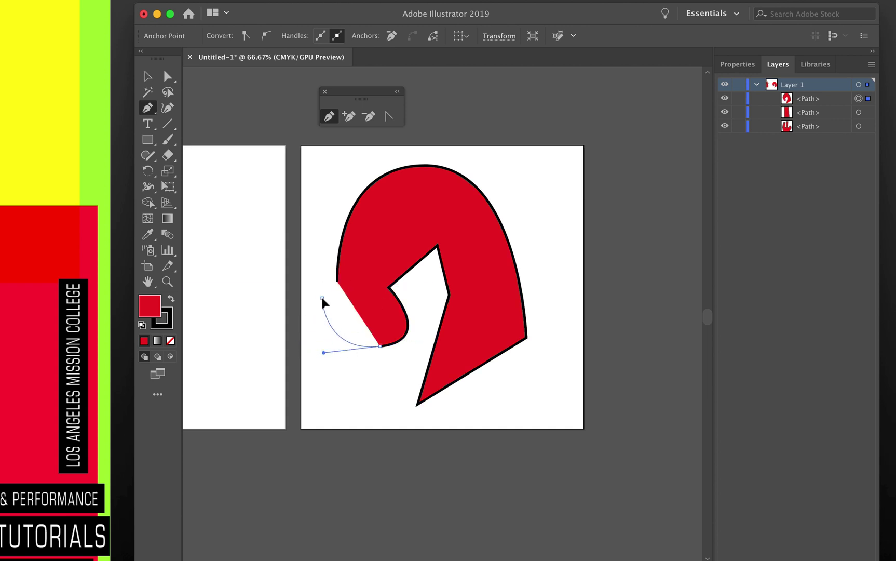
{"action": "mouse_move", "coordinate": [322, 298]}
{"action": "left_mouse_down"}
{"action": "mouse_move", "coordinate": [322, 340]}
{"action": "mouse_move", "coordinate": [323, 300]}
{"action": "left_mouse_up"}
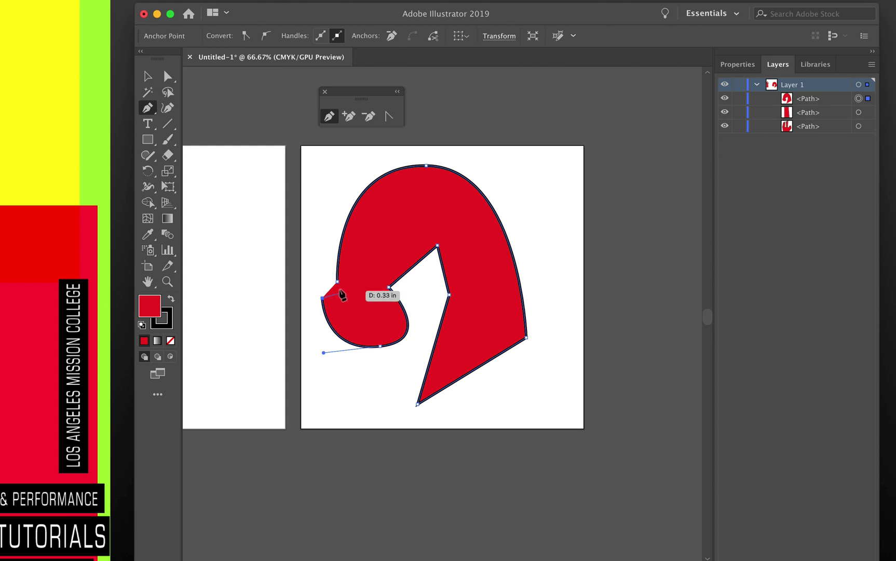
{"action": "left_click", "coordinate": [337, 281]}
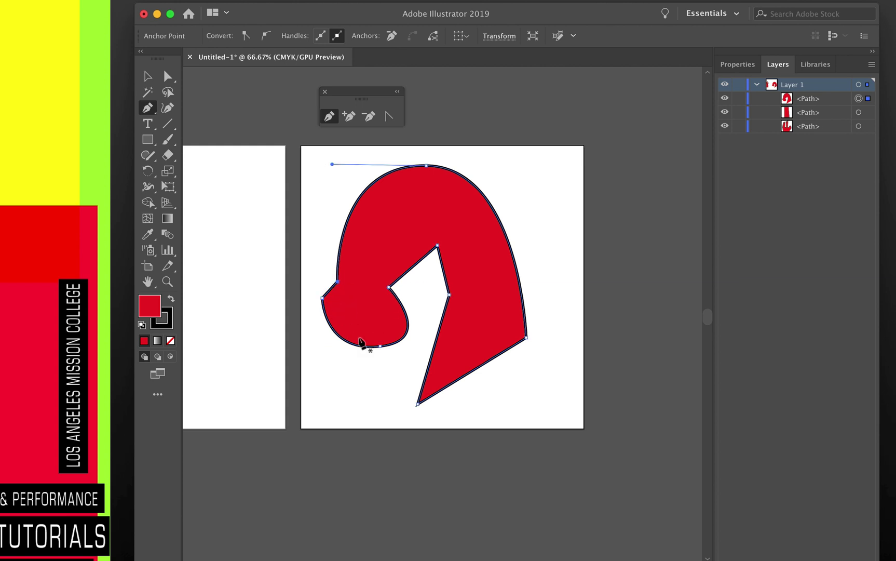
Step: Delete the hooked shape and draw a closed dome with a smooth top anchor and a straight base
{"action": "key", "text": "Delete"}
{"action": "key", "text": "Delete"}
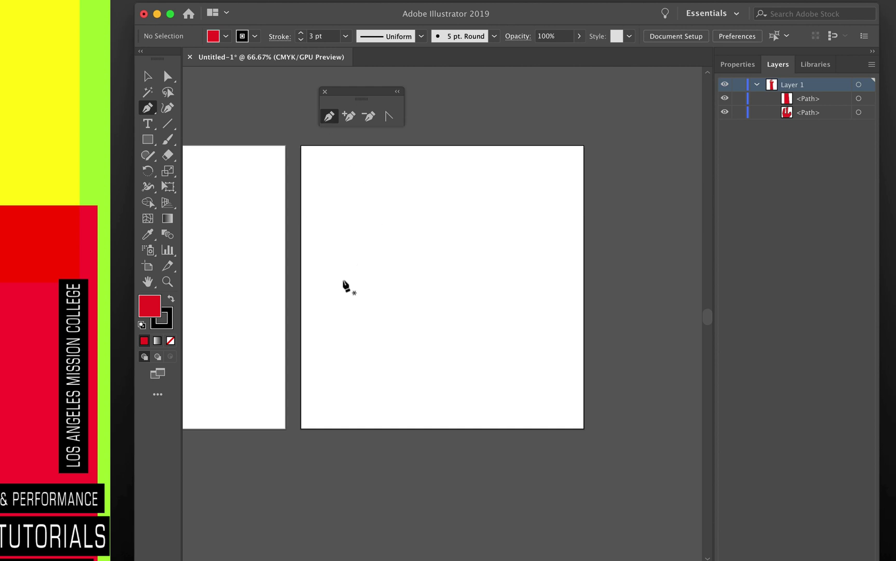
{"action": "left_click", "coordinate": [350, 257]}
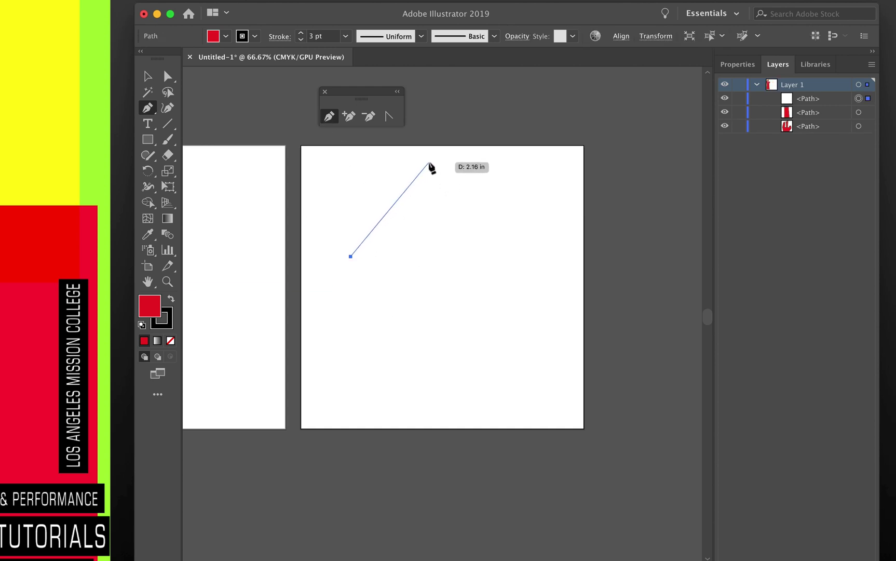
{"action": "left_click_drag", "start_coordinate": [429, 162], "coordinate": [518, 163]}
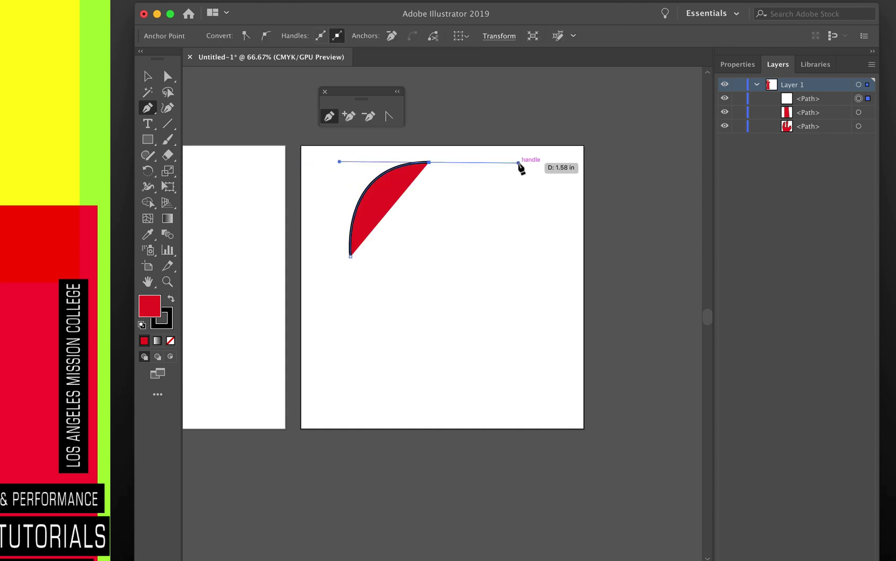
{"action": "left_click", "coordinate": [514, 249]}
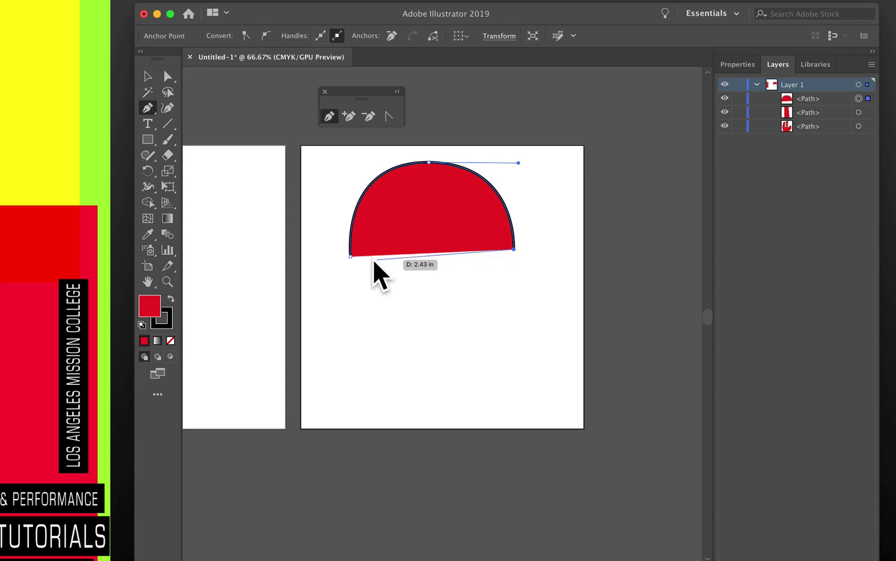
{"action": "left_click", "coordinate": [351, 256]}
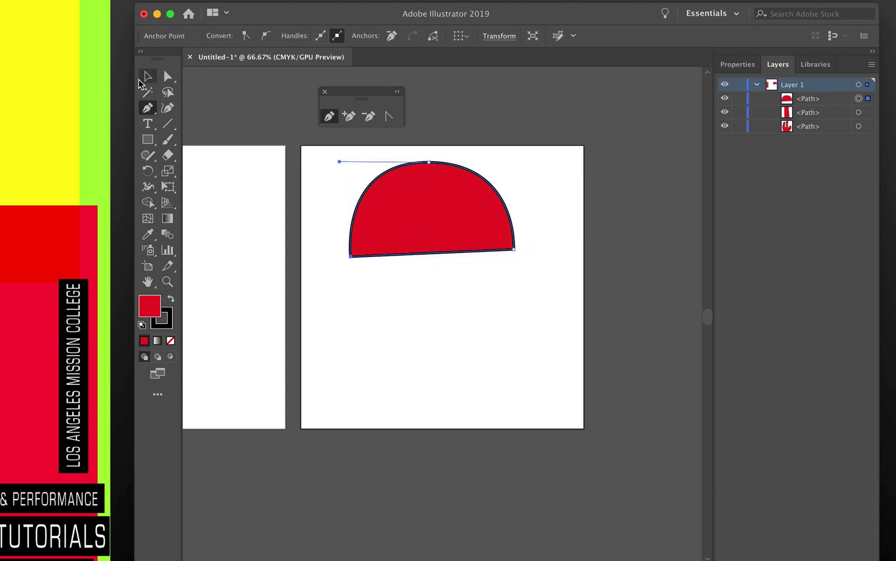
Step: Reshape the dome's curve with the Direct Selection tool by moving the left direction handle of its top anchor
{"action": "left_click", "coordinate": [167, 77]}
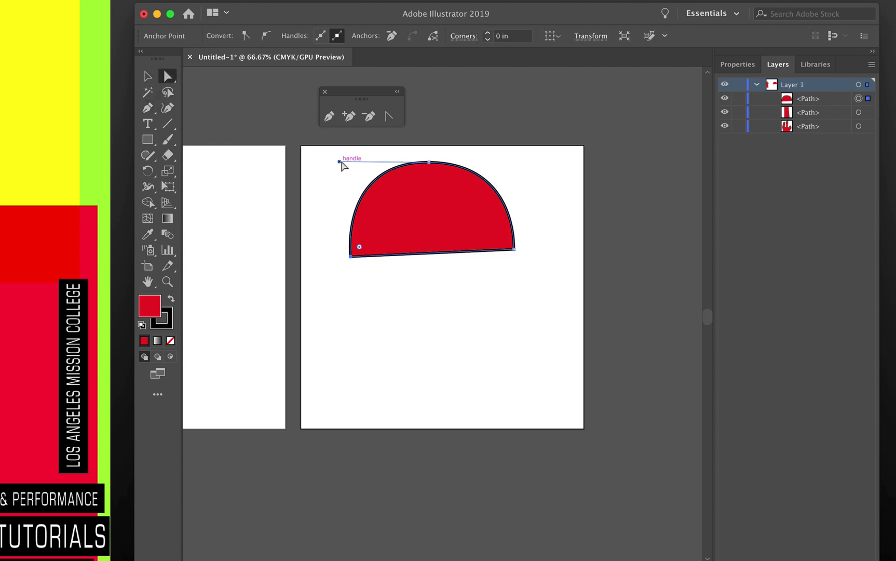
{"action": "left_click_drag", "start_coordinate": [340, 162], "coordinate": [301, 86]}
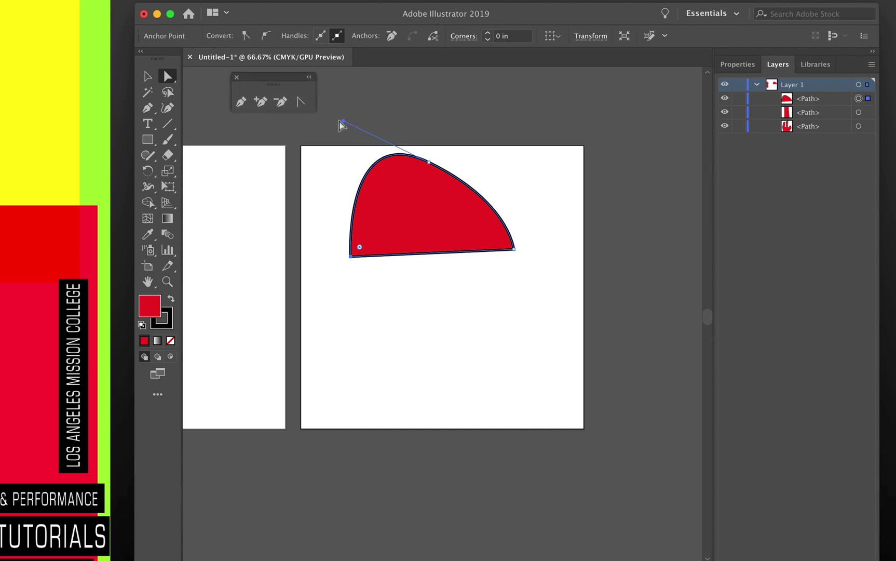
{"action": "left_click_drag", "start_coordinate": [342, 122], "coordinate": [359, 155]}
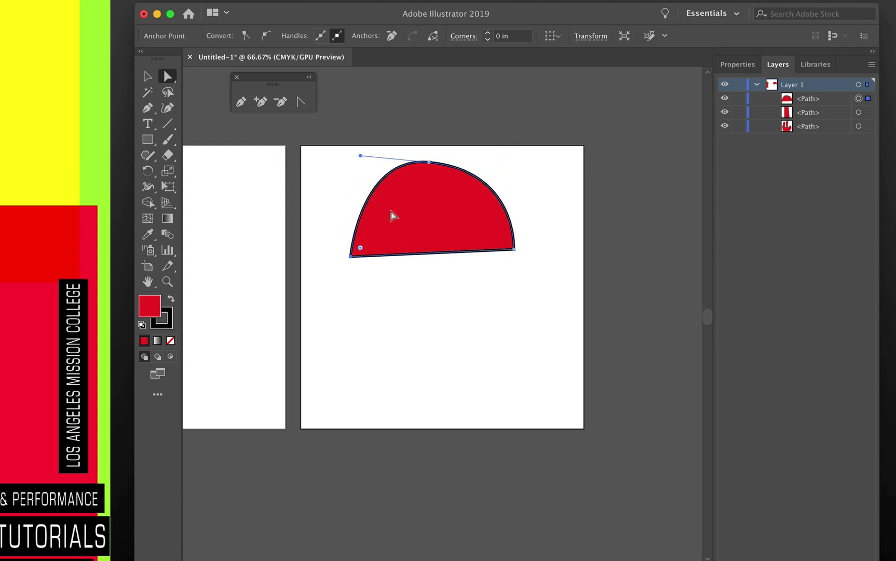
Step: Add an anchor point on each side of the dome's curve, moving the left one outward and the right one inward
{"action": "left_click", "coordinate": [266, 106]}
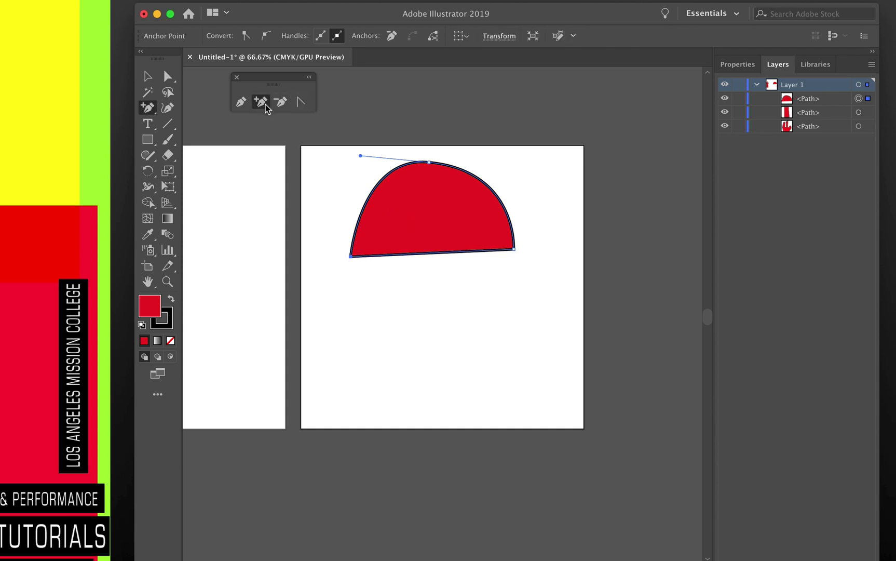
{"action": "left_click", "coordinate": [371, 194]}
{"action": "left_click", "coordinate": [488, 187]}
{"action": "left_click", "coordinate": [168, 77]}
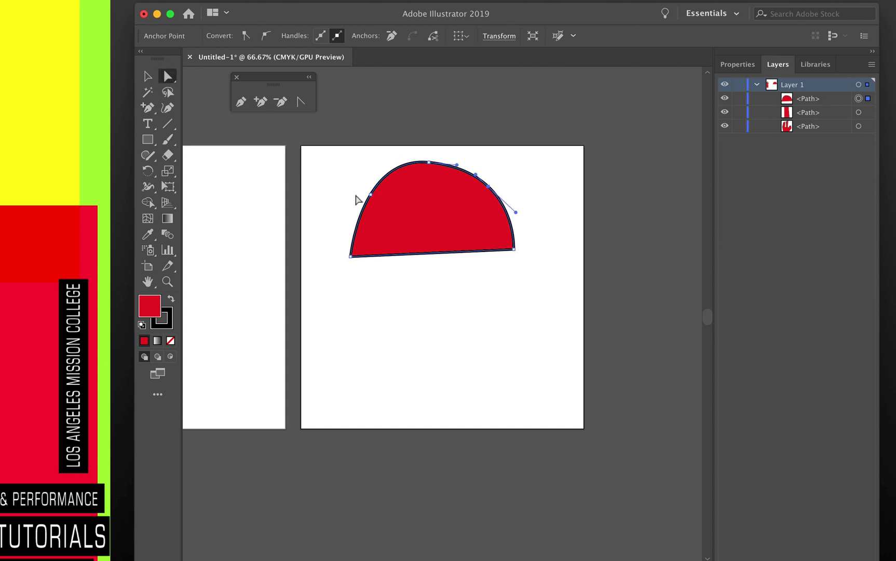
{"action": "left_click_drag", "start_coordinate": [371, 194], "coordinate": [336, 178]}
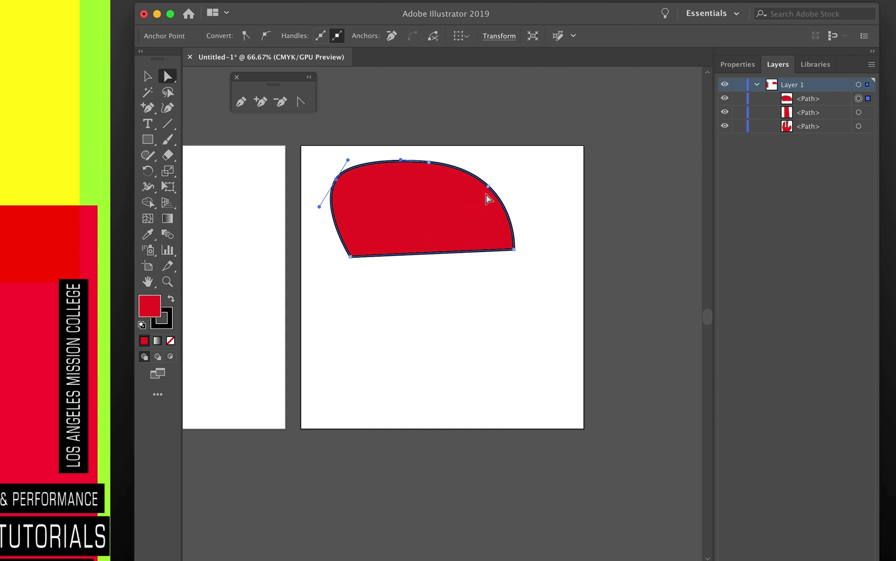
{"action": "left_click_drag", "start_coordinate": [488, 186], "coordinate": [466, 208]}
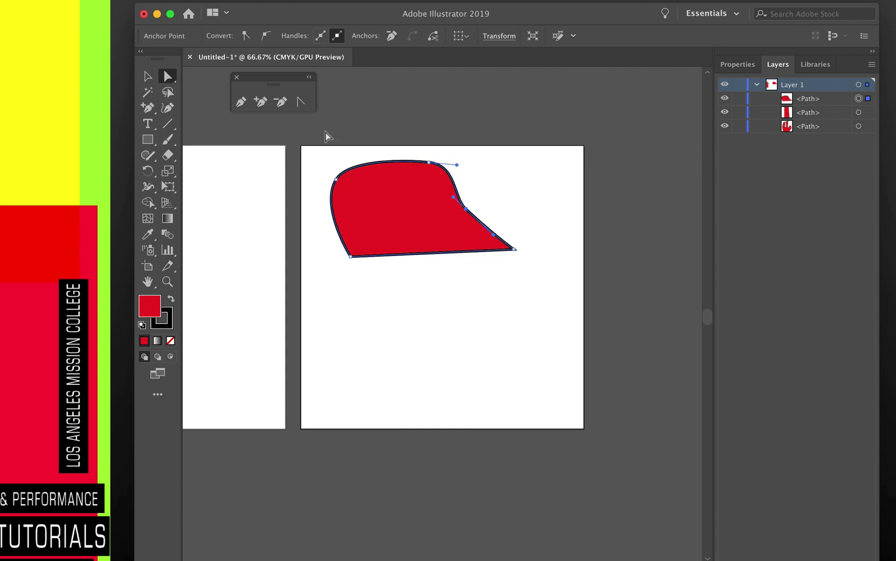
Step: Delete the added right anchor point and convert the top and upper-left anchors to corner points
{"action": "left_click", "coordinate": [281, 102]}
{"action": "left_click", "coordinate": [466, 208]}
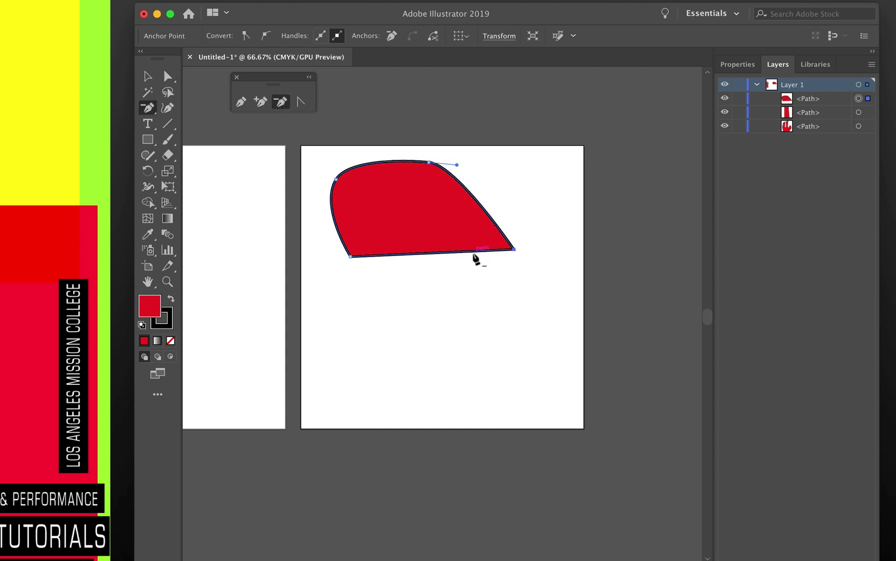
{"action": "left_click", "coordinate": [302, 103]}
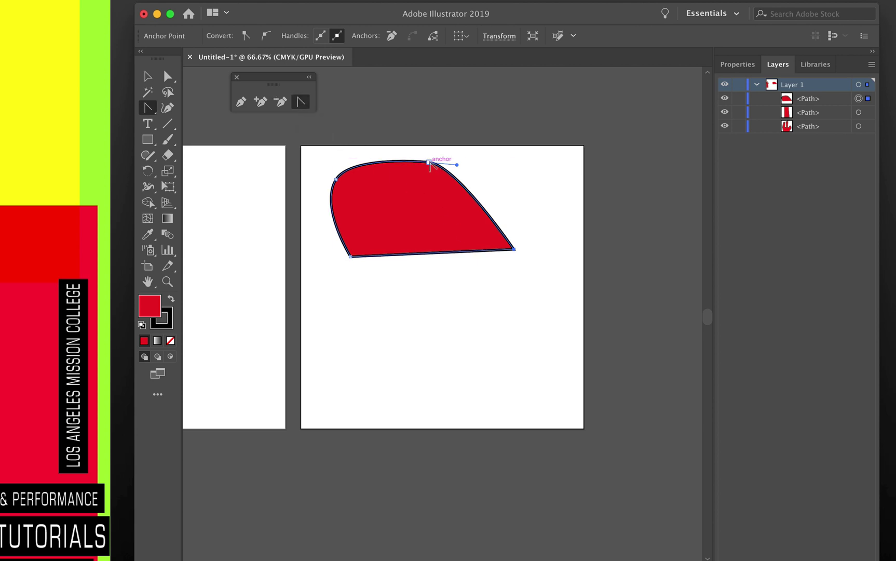
{"action": "left_click_drag", "start_coordinate": [429, 162], "coordinate": [471, 167]}
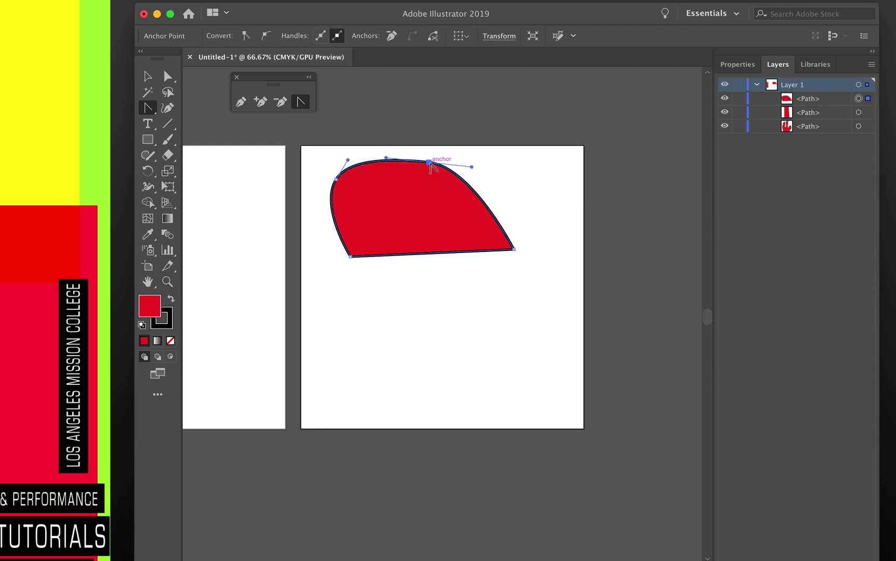
{"action": "left_click", "coordinate": [429, 163]}
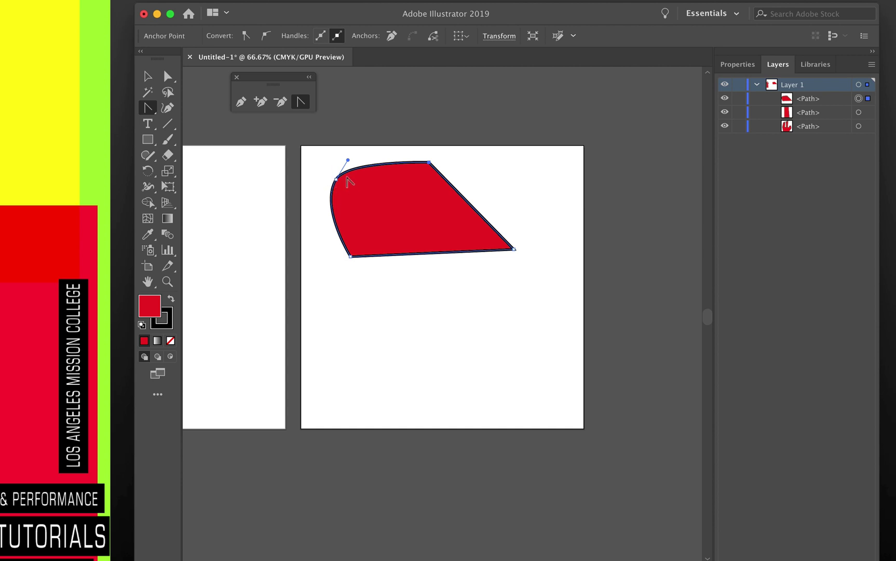
{"action": "left_click", "coordinate": [336, 179]}
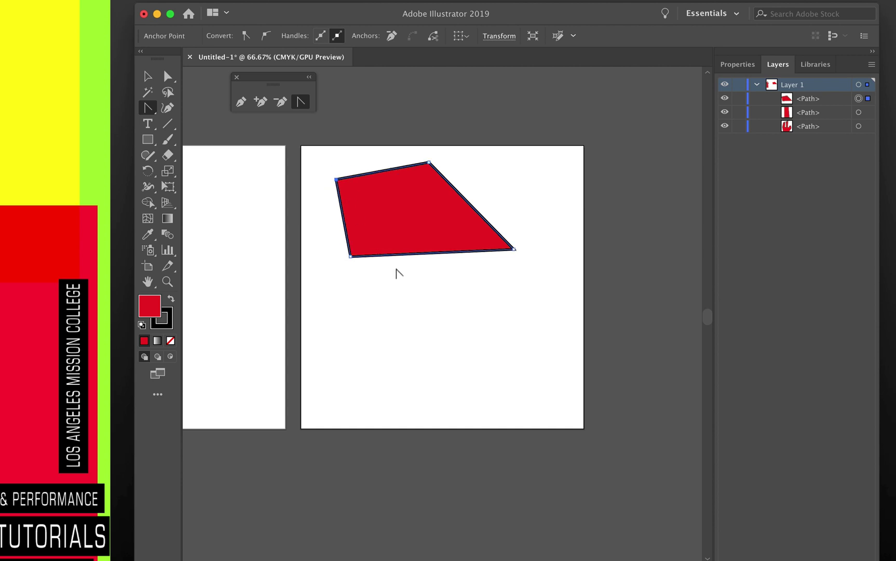
Step: Convert the two bottom corners to smooth points by pulling out direction handles, and delete the whole shape
{"action": "left_click_drag", "start_coordinate": [351, 256], "coordinate": [307, 222]}
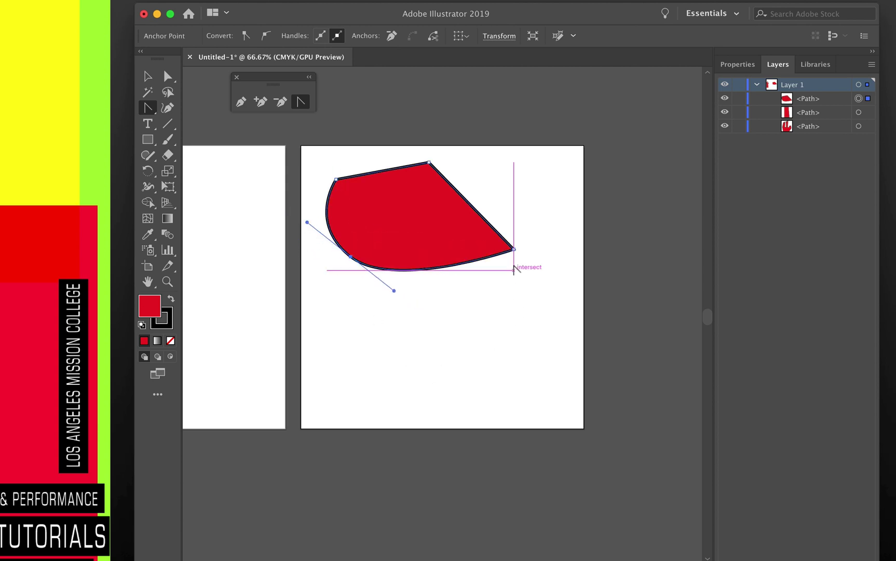
{"action": "left_click_drag", "start_coordinate": [514, 250], "coordinate": [499, 343]}
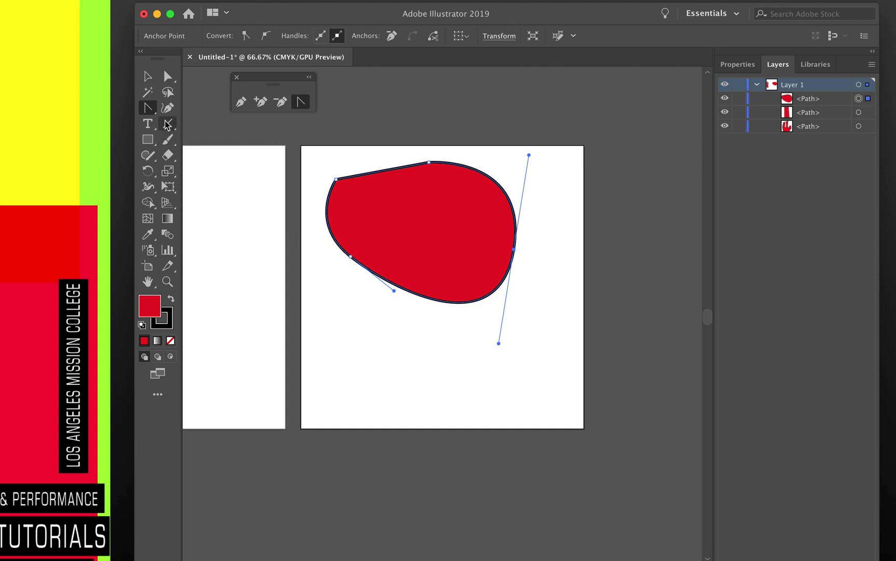
{"action": "left_click", "coordinate": [147, 77]}
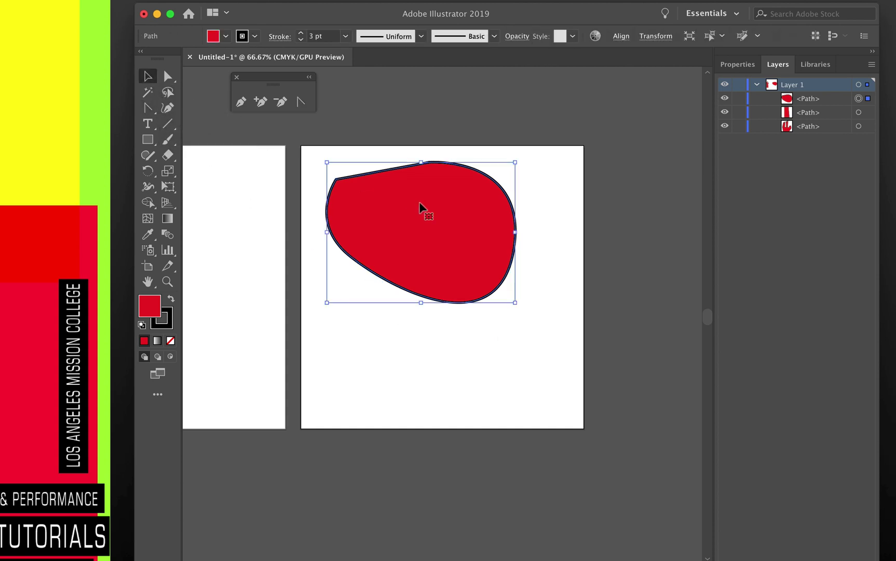
{"action": "key", "text": "Delete"}
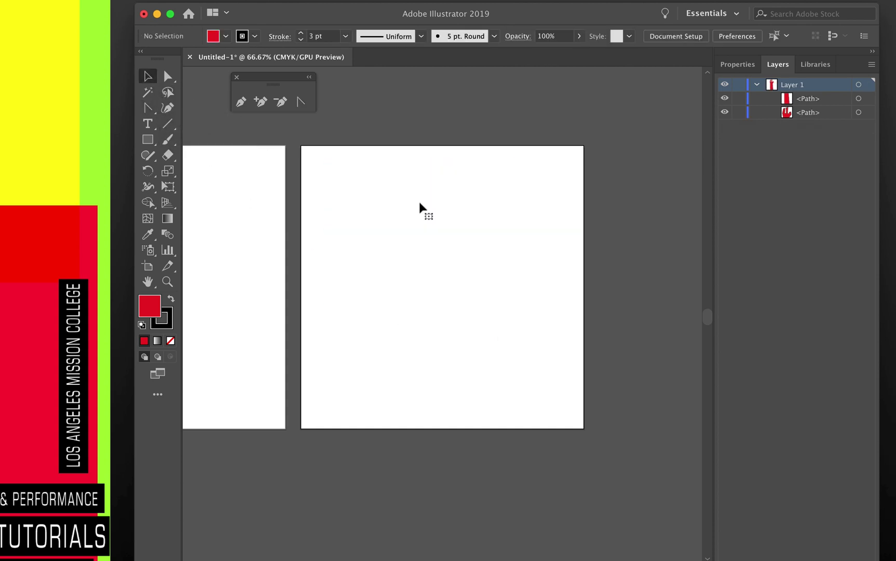
Step: Draw a closed teardrop with the Pen tool: a curved left side, the top anchor's outgoing handle removed, and straight sides meeting at the lower right
{"action": "left_click", "coordinate": [241, 103]}
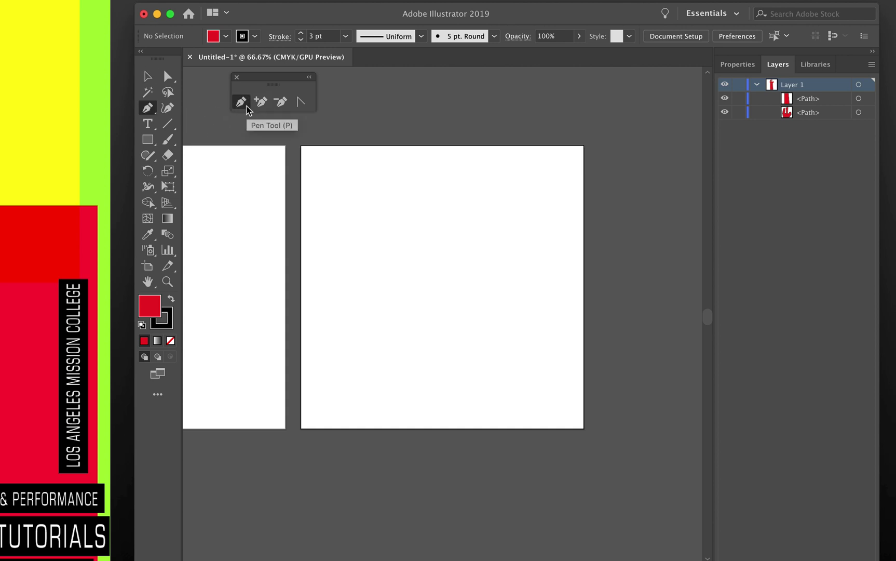
{"action": "left_click", "coordinate": [362, 270]}
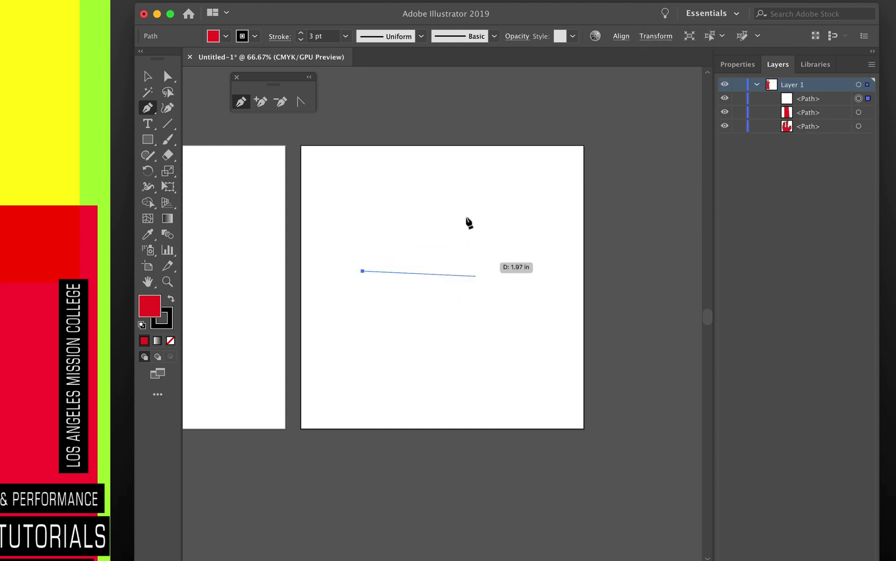
{"action": "left_click_drag", "start_coordinate": [397, 187], "coordinate": [479, 202]}
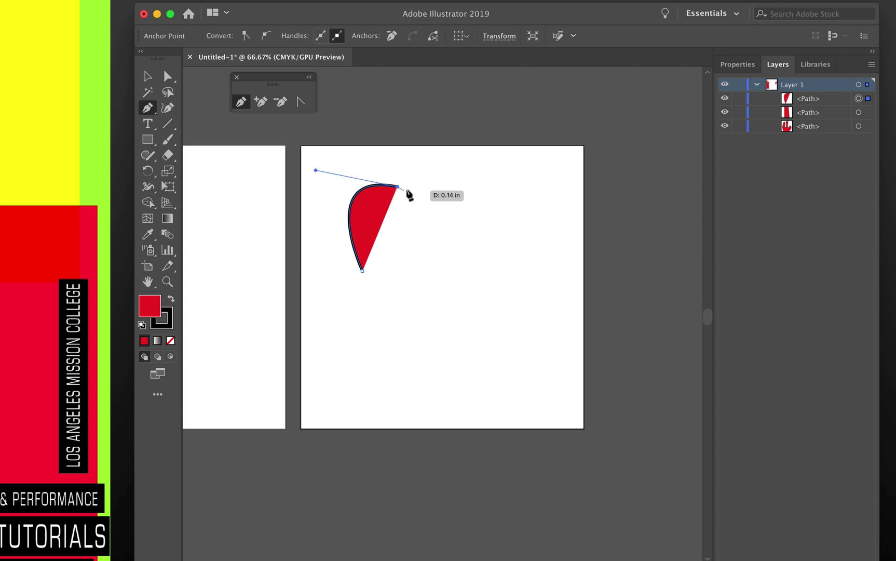
{"action": "left_click", "coordinate": [499, 349]}
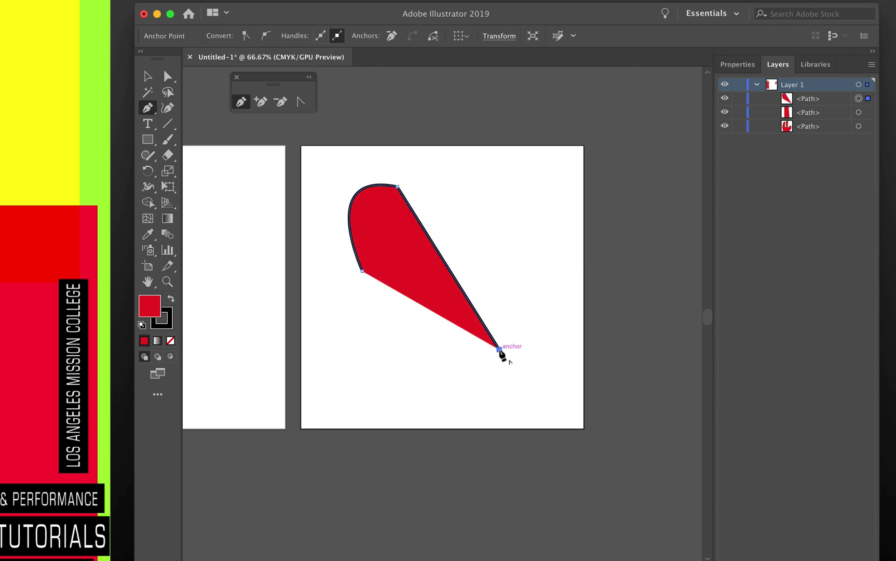
{"action": "left_click", "coordinate": [362, 271]}
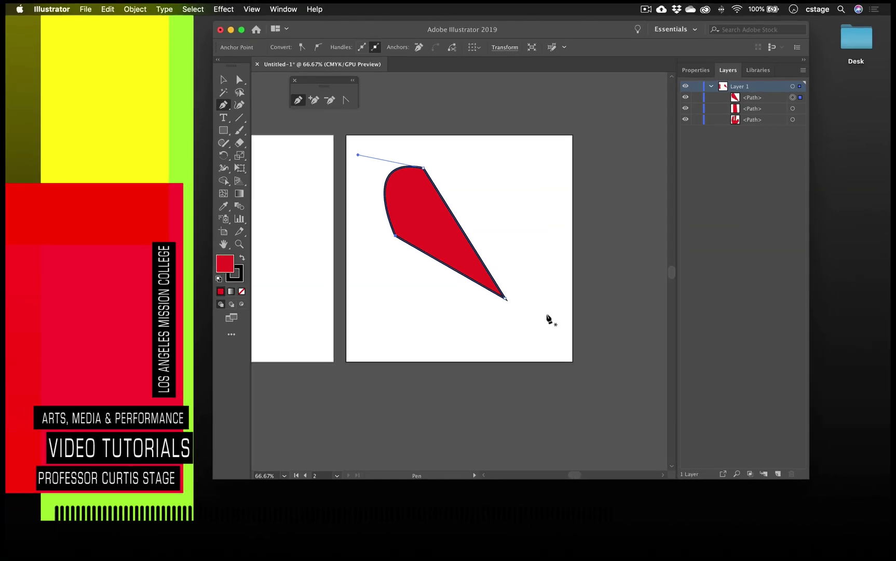
{"action": "scroll", "coordinate": [537, 278], "scroll_direction": "left", "scroll_amount": 5}
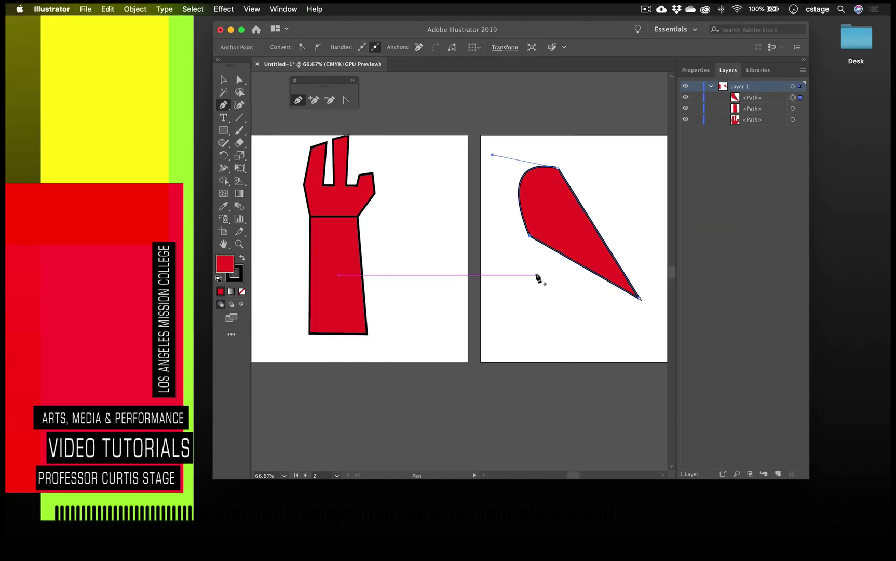